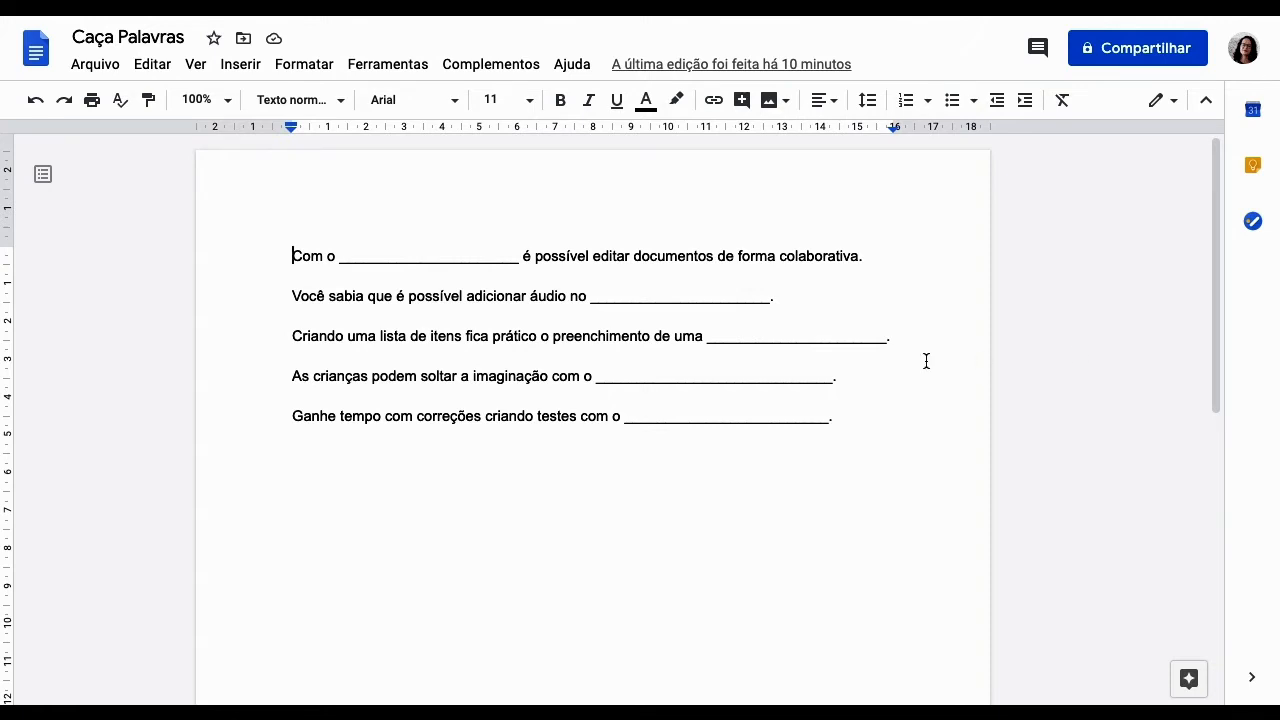
Step: Replace the period at the end of the "Você sabia que é possível adicionar áudio no" sentence with a question mark
{"action": "left_click", "coordinate": [778, 296]}
{"action": "key", "text": "BackSpace"}
{"action": "type", "text": "?"}
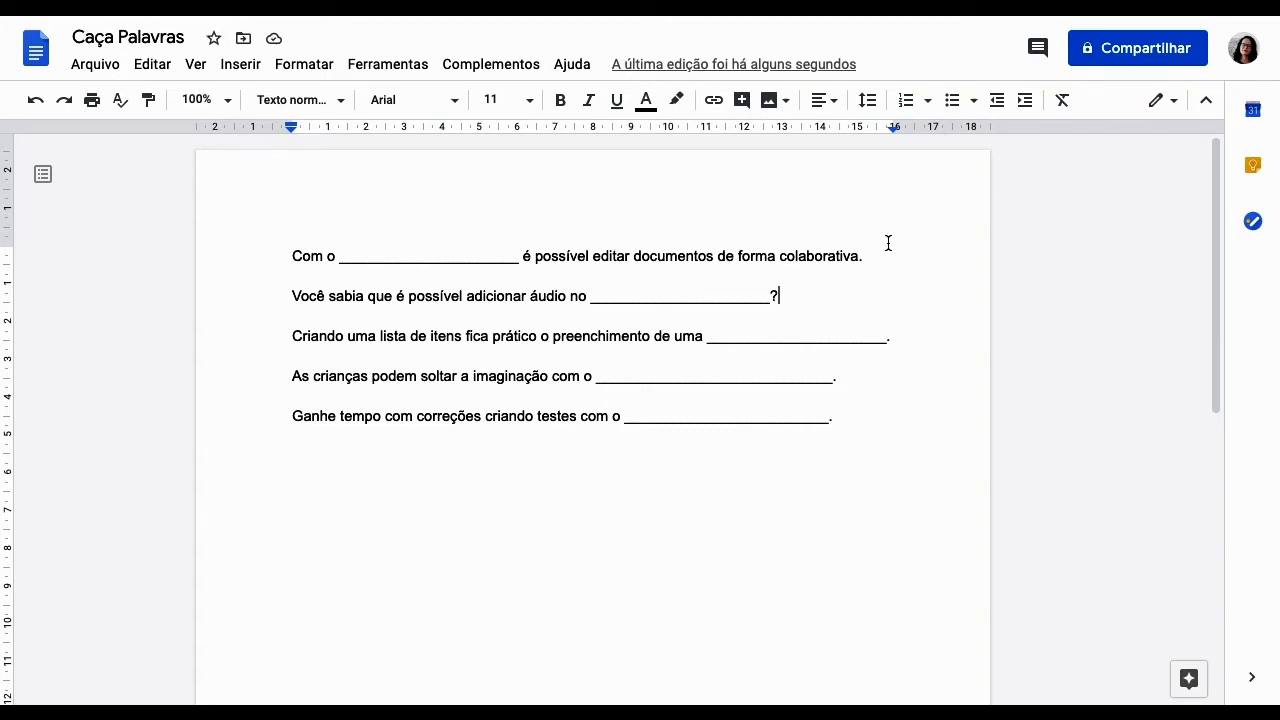
Step: Insert a 14 x 10 table above the first sentence and add a blank line between the table and the sentences
{"action": "left_click", "coordinate": [240, 63]}
{"action": "mouse_move", "coordinate": [326, 131]}
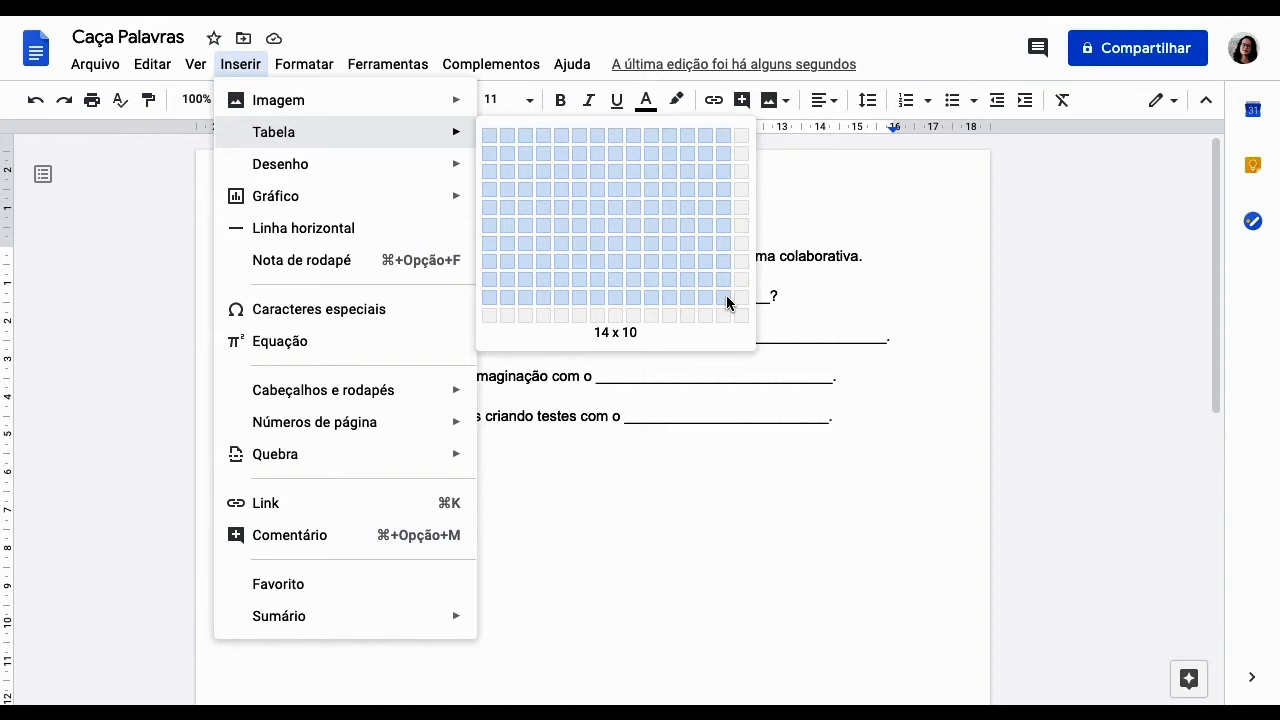
{"action": "left_click", "coordinate": [727, 300]}
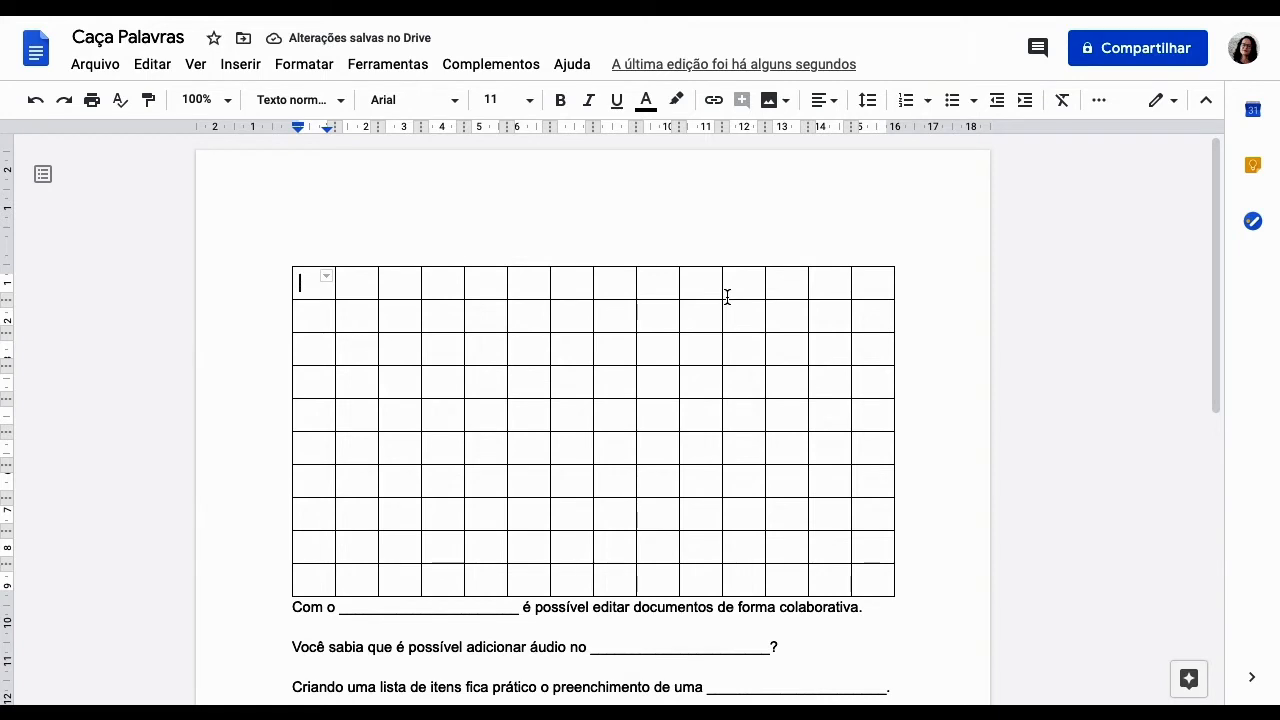
{"action": "left_click", "coordinate": [296, 607]}
{"action": "key", "text": "Return"}
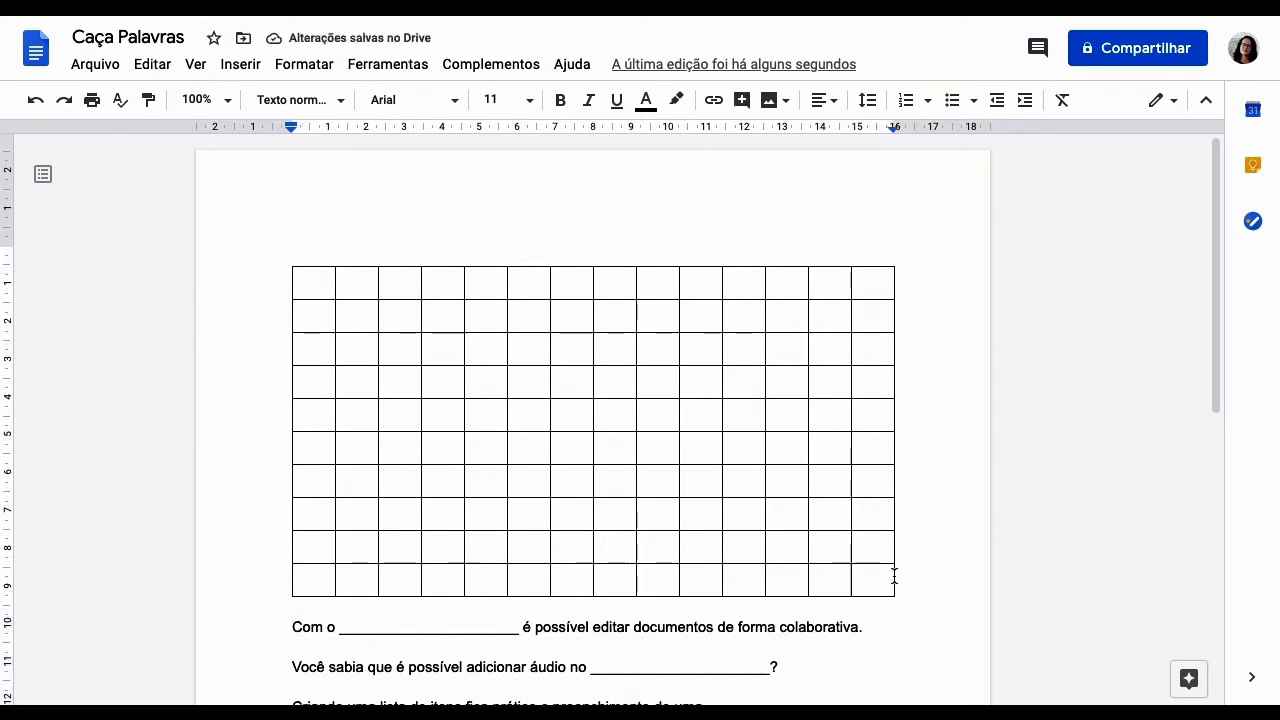
Step: Fill the table's first column downward from the first cell with DOCUMENTOS, one letter per cell
{"action": "scroll", "coordinate": [940, 589], "scroll_direction": "down", "scroll_amount": 2}
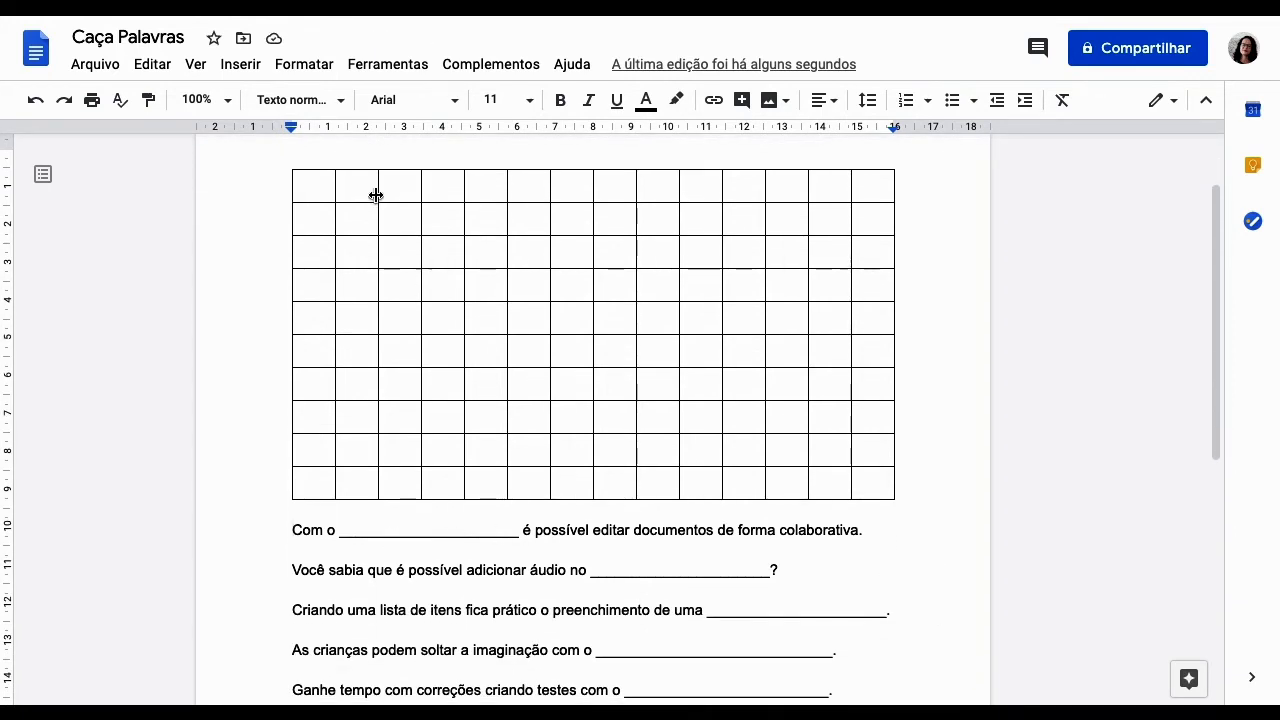
{"action": "left_click", "coordinate": [320, 189]}
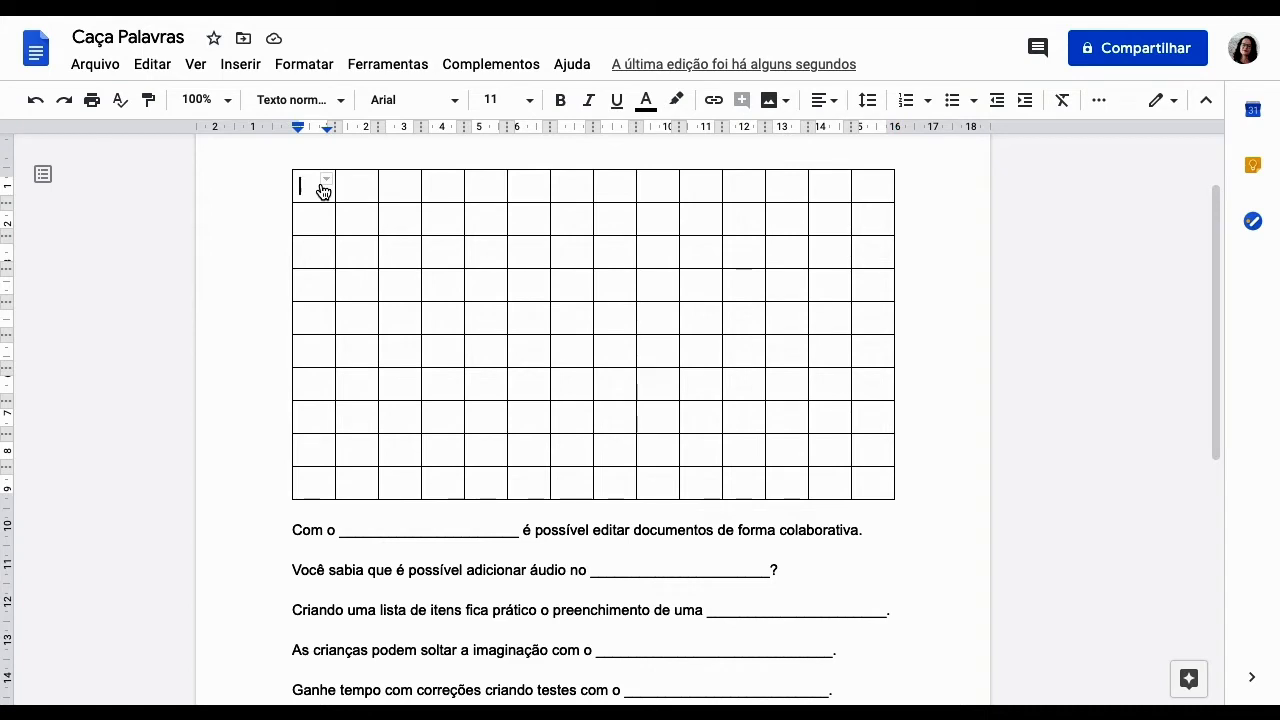
{"action": "type", "text": "D"}
{"action": "key", "text": "Down"}
{"action": "type", "text": "O"}
{"action": "key", "text": "Down"}
{"action": "type", "text": "C"}
{"action": "key", "text": "Down"}
{"action": "type", "text": "U"}
{"action": "key", "text": "Down"}
{"action": "type", "text": "M"}
{"action": "key", "text": "Down"}
{"action": "type", "text": "E"}
{"action": "key", "text": "Down"}
{"action": "type", "text": "N"}
{"action": "key", "text": "Down"}
{"action": "type", "text": "T"}
{"action": "key", "text": "Down"}
{"action": "type", "text": "O"}
{"action": "key", "text": "Down"}
{"action": "type", "text": "S"}
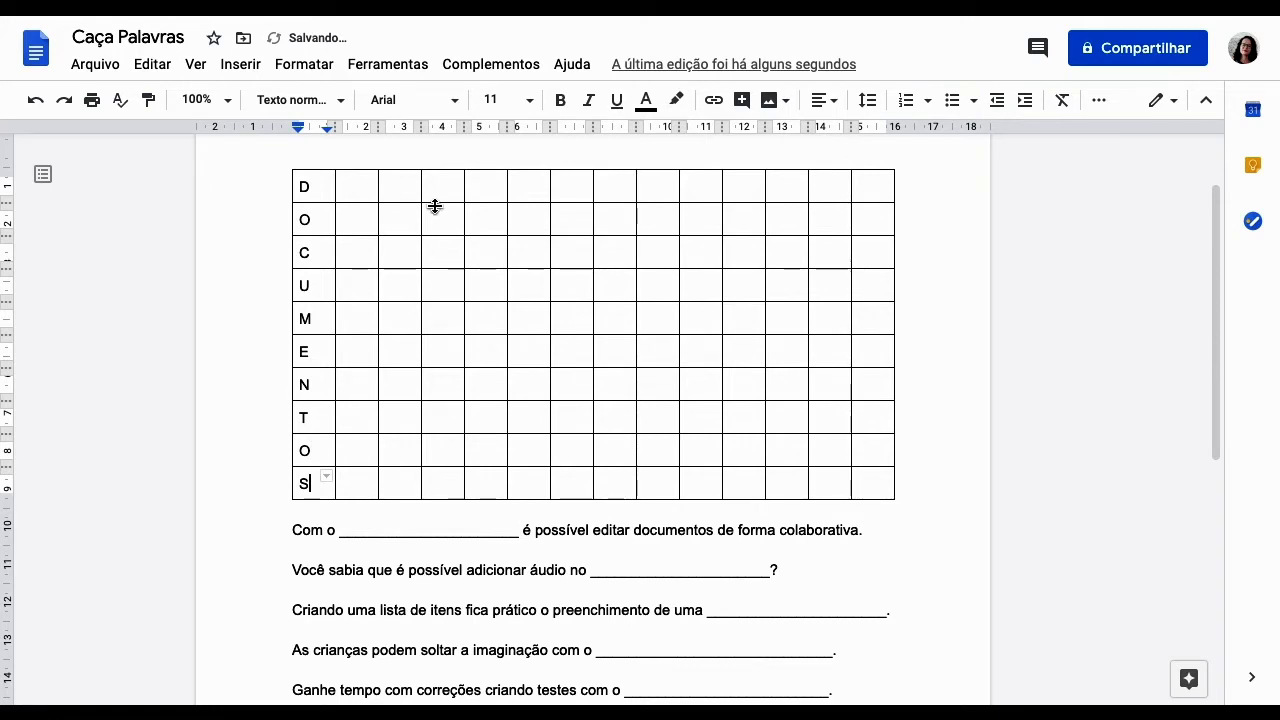
Step: Insert six more rows below the table's last row, based on a selection of the rows from M to S
{"action": "scroll", "coordinate": [434, 206], "scroll_direction": "down", "scroll_amount": 1}
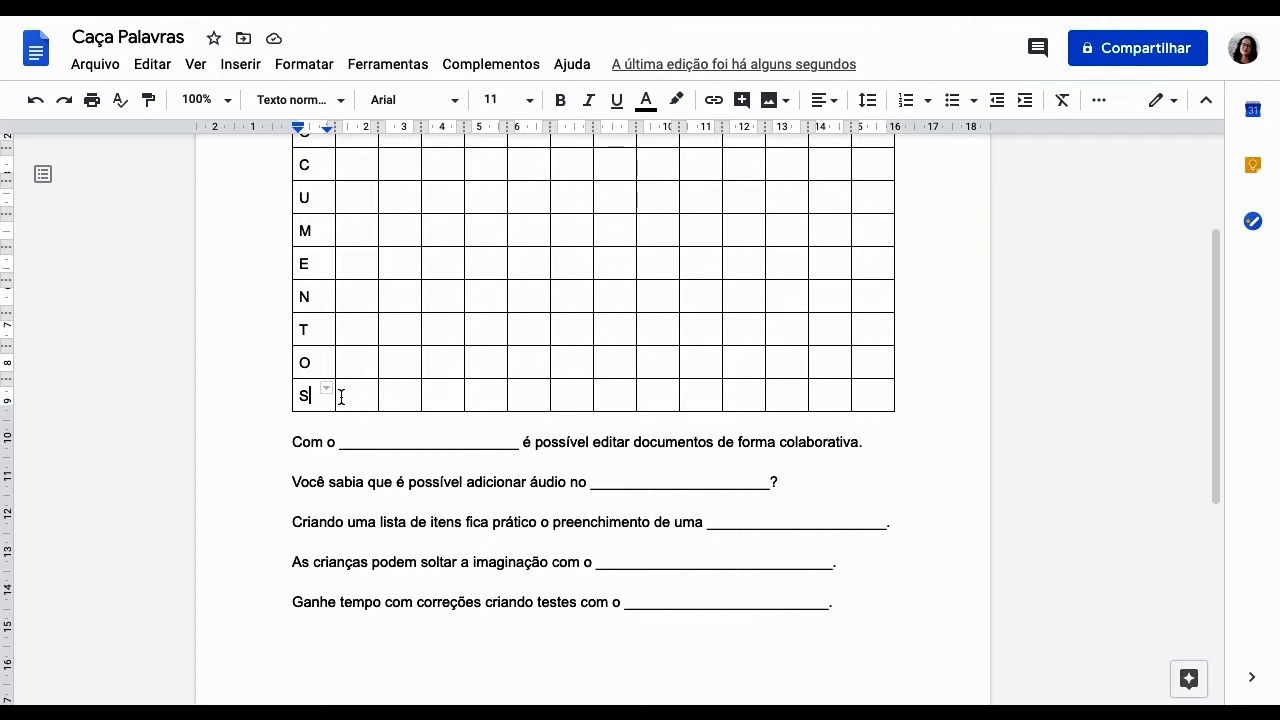
{"action": "scroll", "coordinate": [341, 397], "scroll_direction": "up", "scroll_amount": 1}
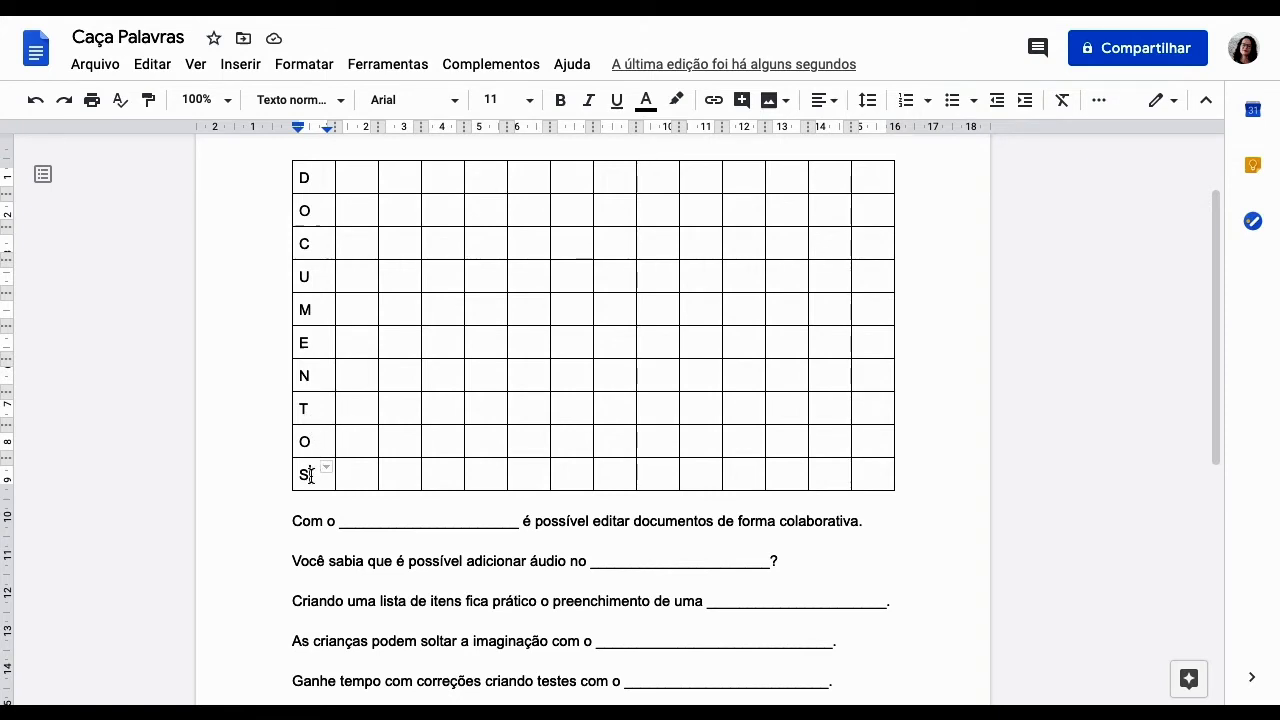
{"action": "left_click", "coordinate": [298, 309]}
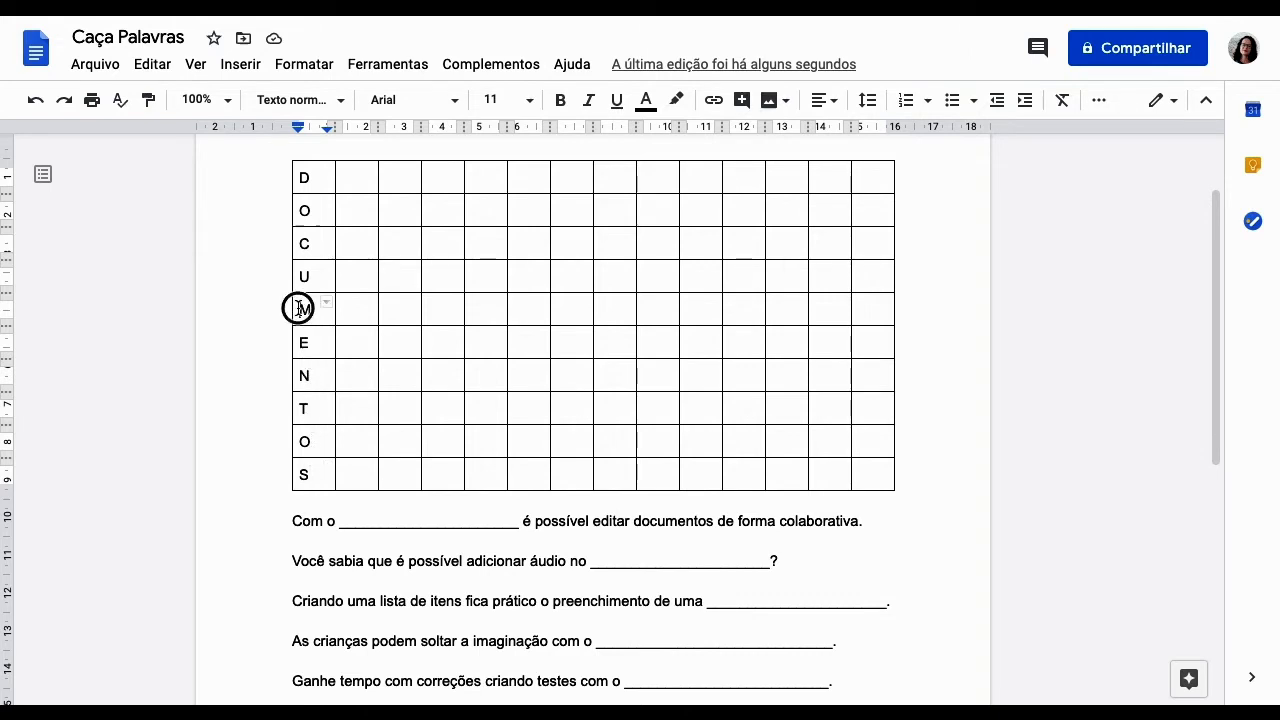
{"action": "left_click_drag", "start_coordinate": [305, 309], "coordinate": [871, 474]}
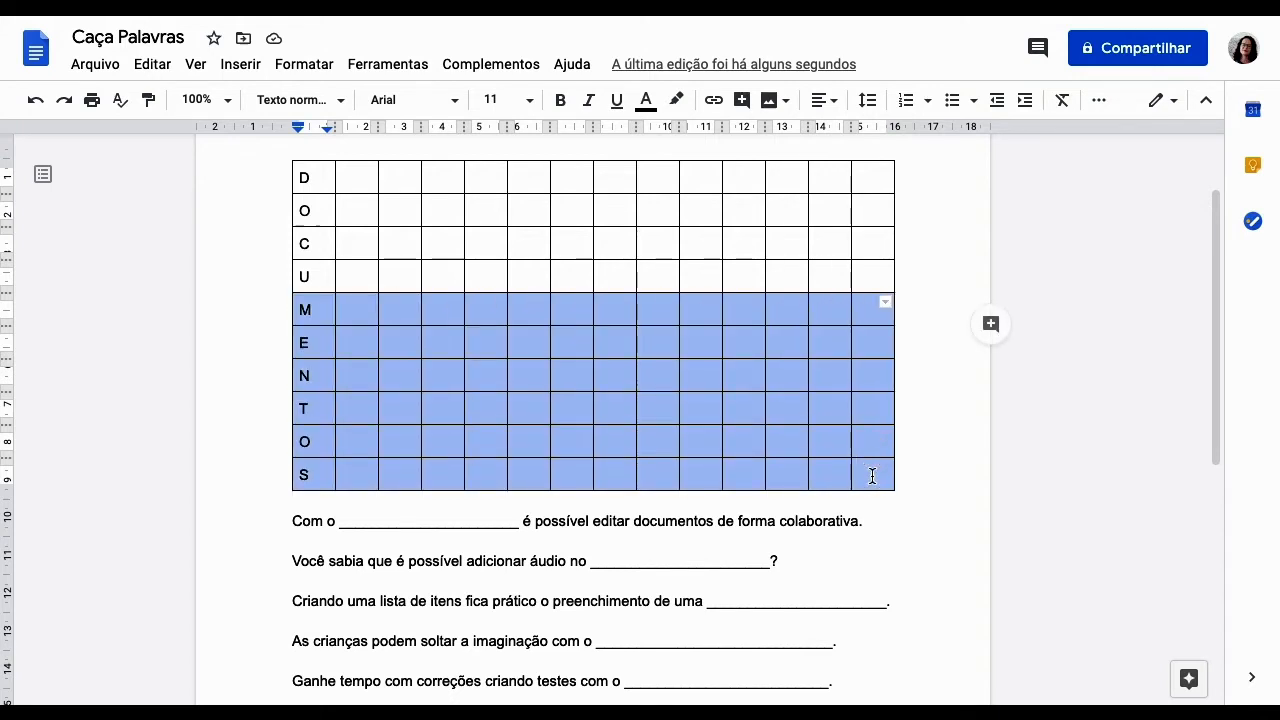
{"action": "left_click", "coordinate": [304, 63]}
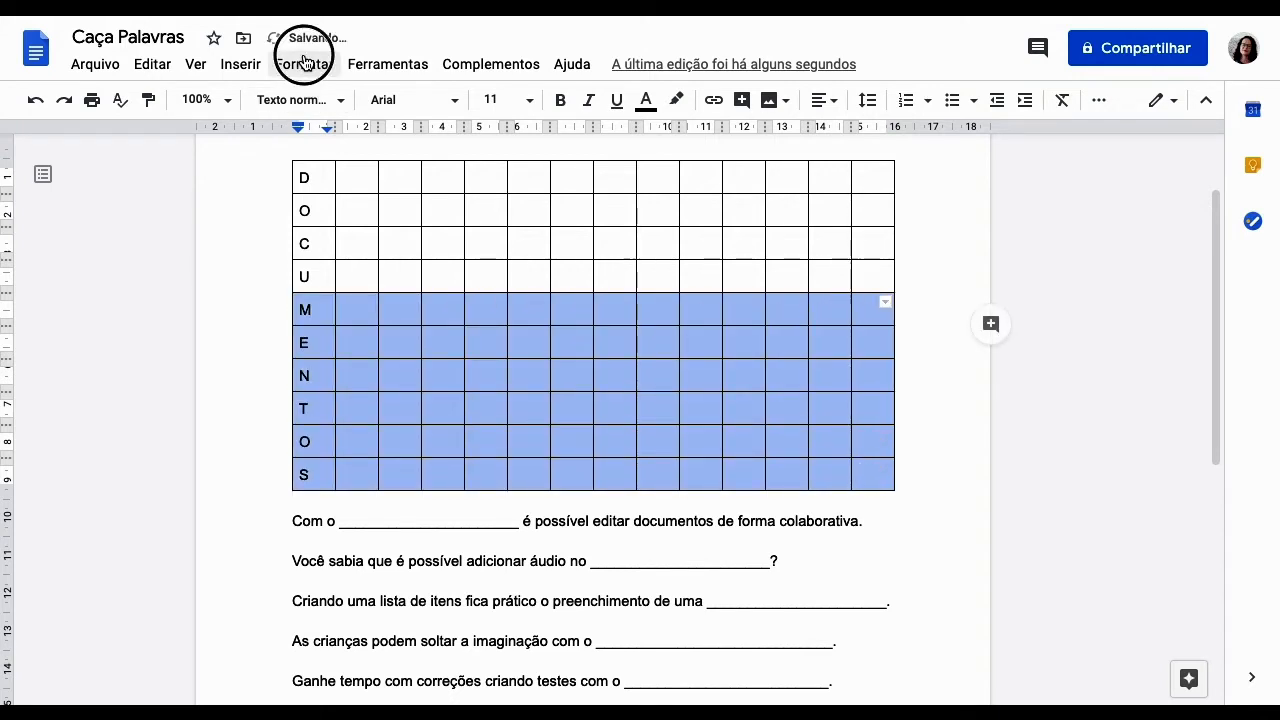
{"action": "mouse_move", "coordinate": [411, 398]}
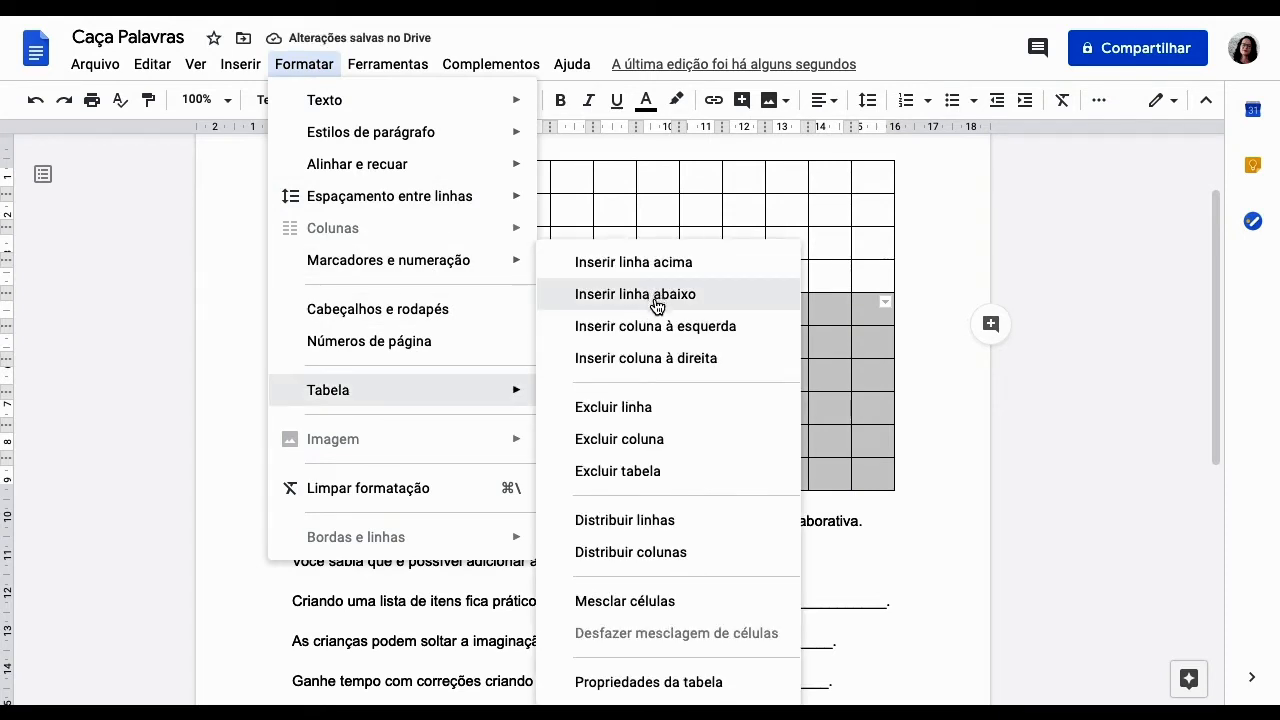
{"action": "left_click", "coordinate": [657, 295]}
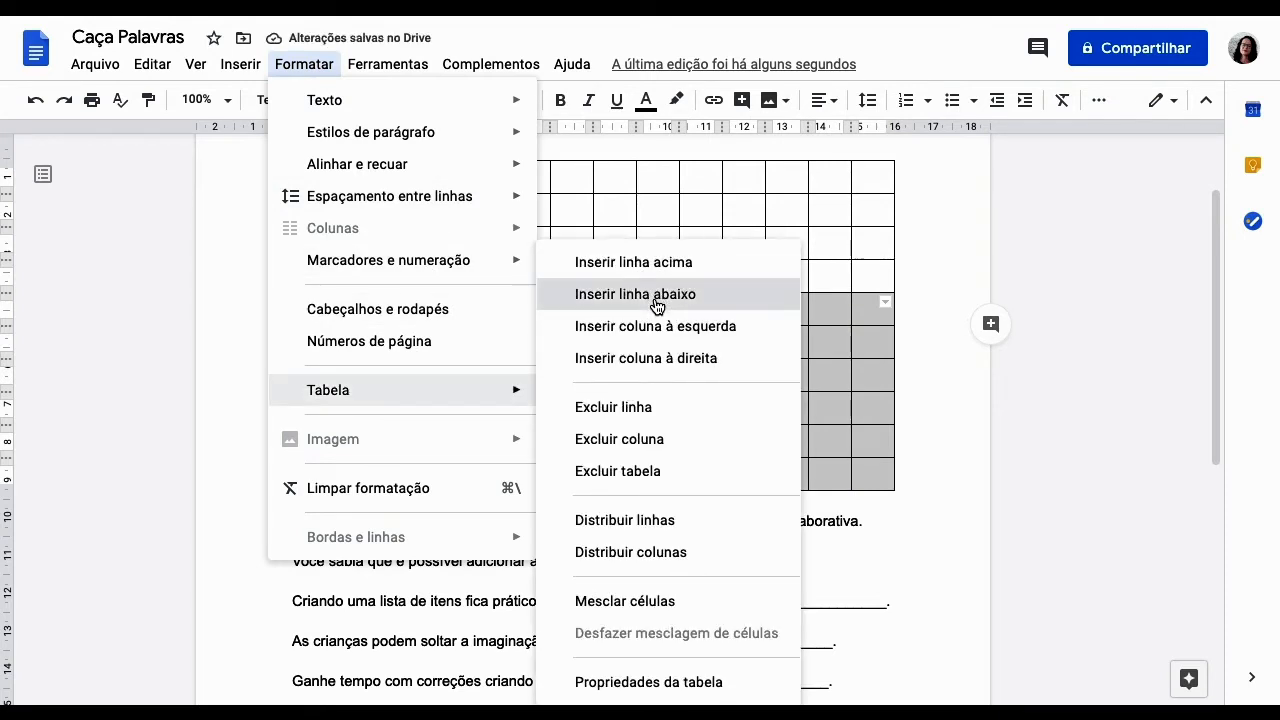
{"action": "scroll", "coordinate": [680, 435], "scroll_direction": "down", "scroll_amount": 2}
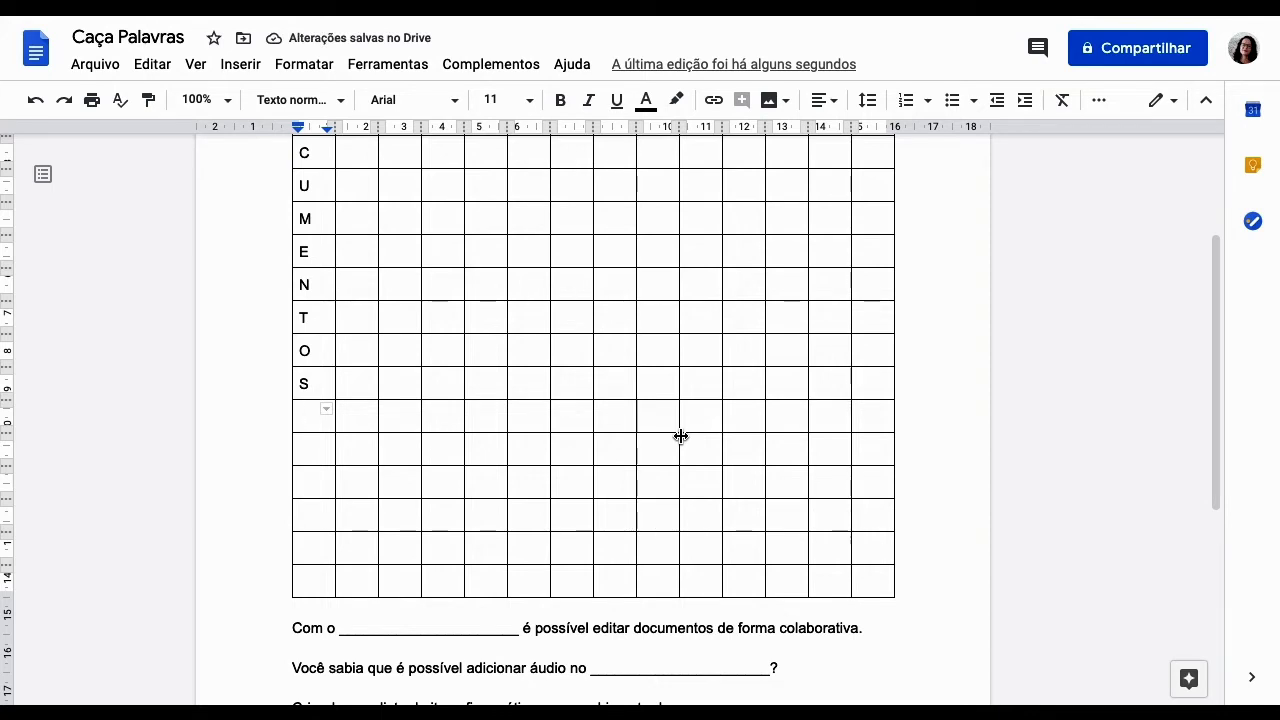
Step: Continue the first column below DOCUMENTOS with GOOGLE, one letter per cell in the new rows
{"action": "type", "text": "G"}
{"action": "key", "text": "Down"}
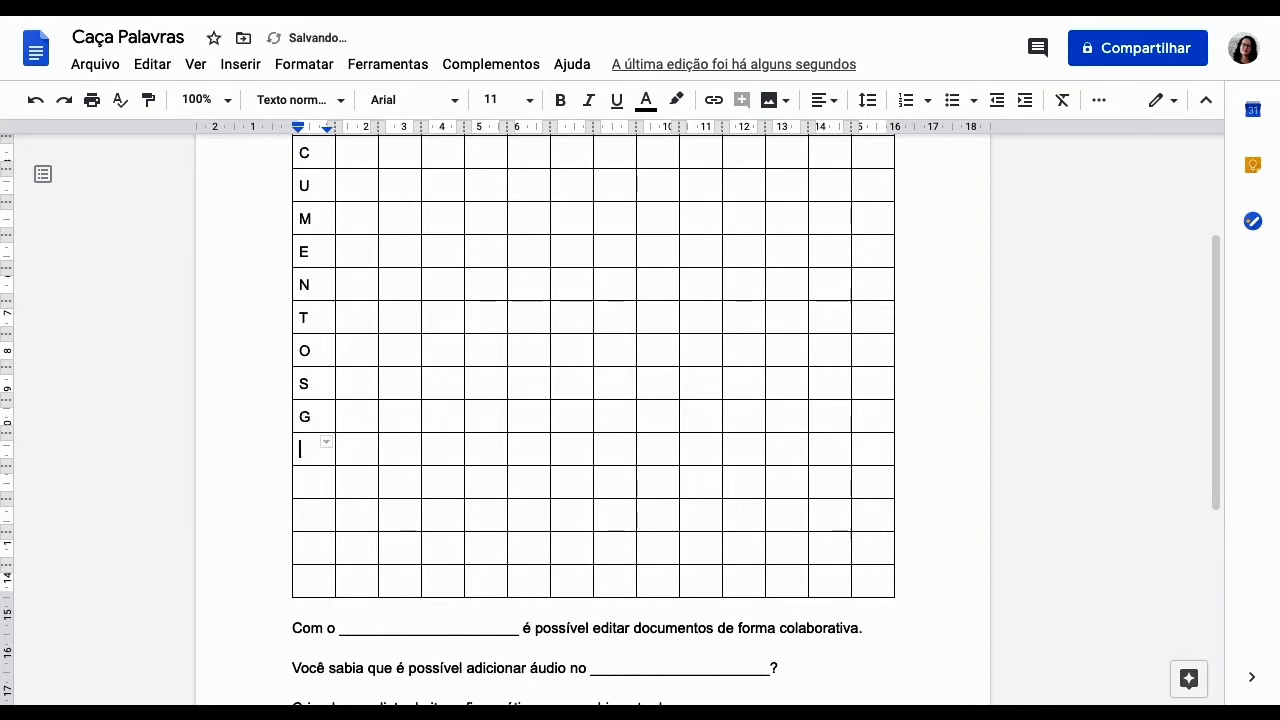
{"action": "type", "text": "O"}
{"action": "key", "text": "Down"}
{"action": "type", "text": "O"}
{"action": "key", "text": "Down"}
{"action": "type", "text": "G"}
{"action": "key", "text": "Down"}
{"action": "type", "text": "L"}
{"action": "key", "text": "Down"}
{"action": "type", "text": "E"}
Step: Review the fill-in-the-blank sentences against the letter grid to choose the next answer
{"action": "scroll", "coordinate": [726, 497], "scroll_direction": "up", "scroll_amount": 1}
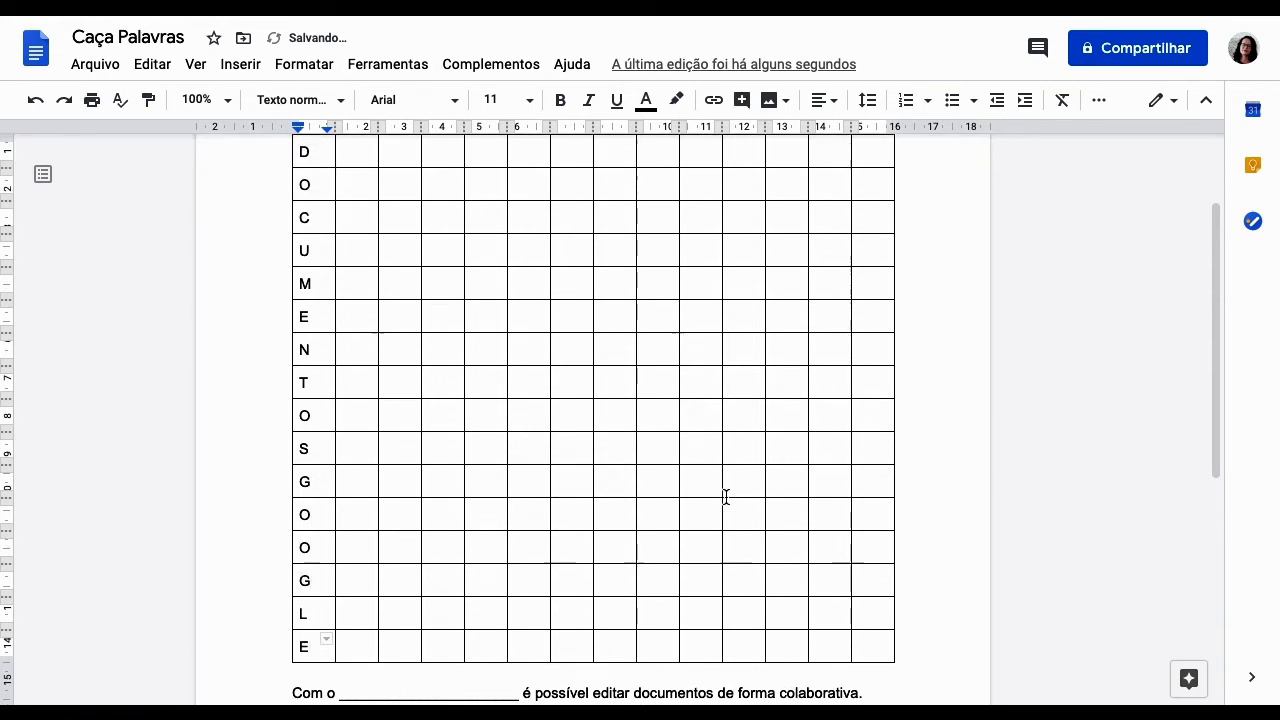
{"action": "scroll", "coordinate": [726, 497], "scroll_direction": "down", "scroll_amount": 1}
{"action": "scroll", "coordinate": [726, 497], "scroll_direction": "down", "scroll_amount": 1}
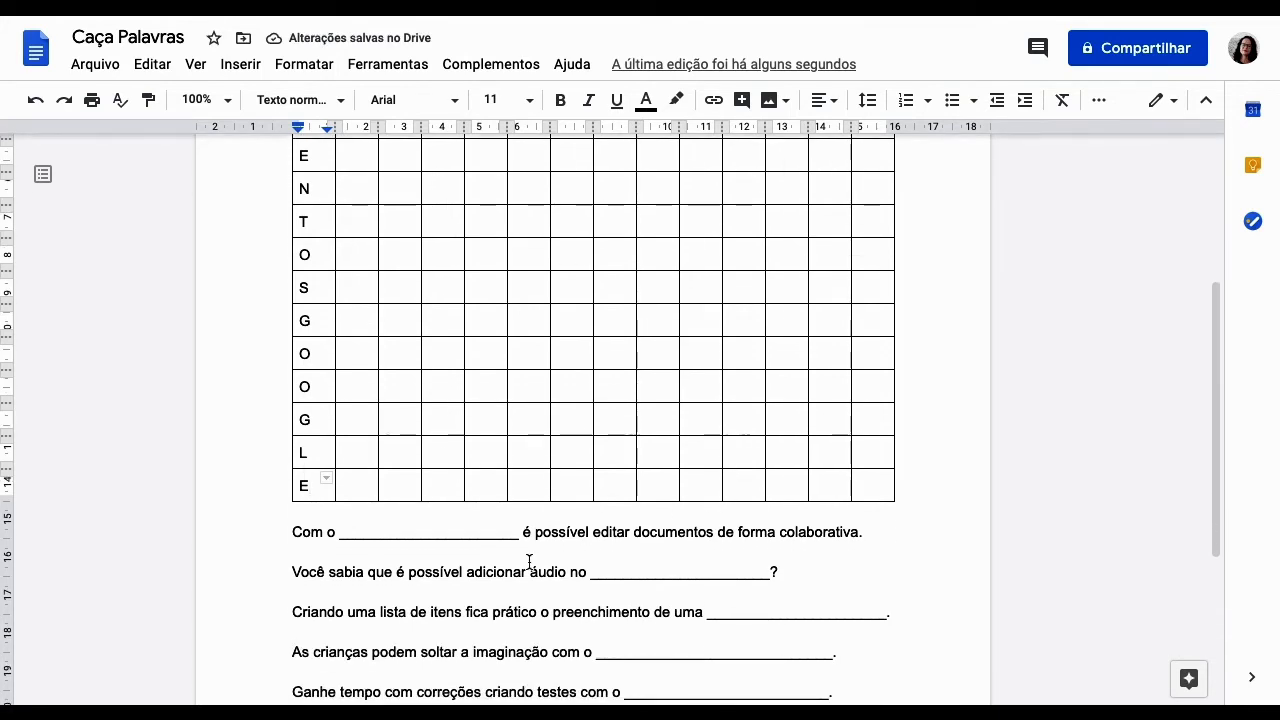
{"action": "scroll", "coordinate": [622, 571], "scroll_direction": "up", "scroll_amount": 2}
{"action": "scroll", "coordinate": [622, 571], "scroll_direction": "up", "scroll_amount": 1}
{"action": "scroll", "coordinate": [622, 571], "scroll_direction": "down", "scroll_amount": 3}
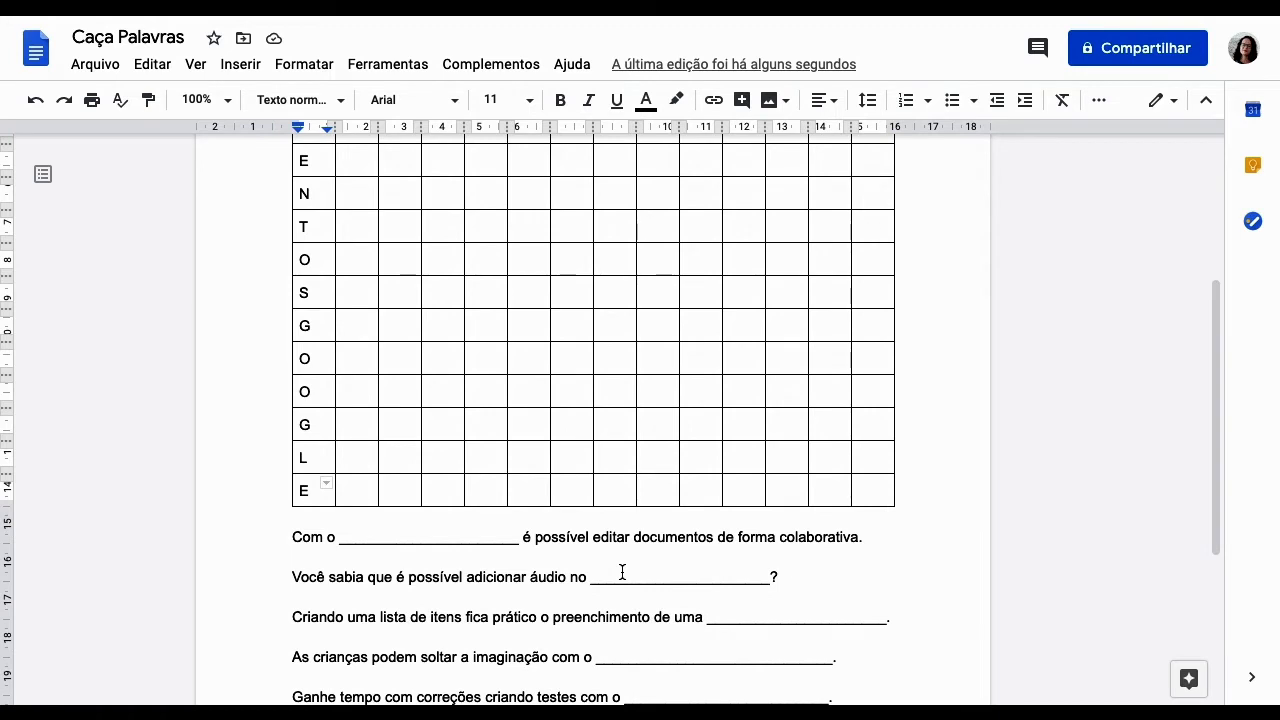
{"action": "scroll", "coordinate": [622, 571], "scroll_direction": "down", "scroll_amount": 1}
{"action": "scroll", "coordinate": [622, 571], "scroll_direction": "down", "scroll_amount": 1}
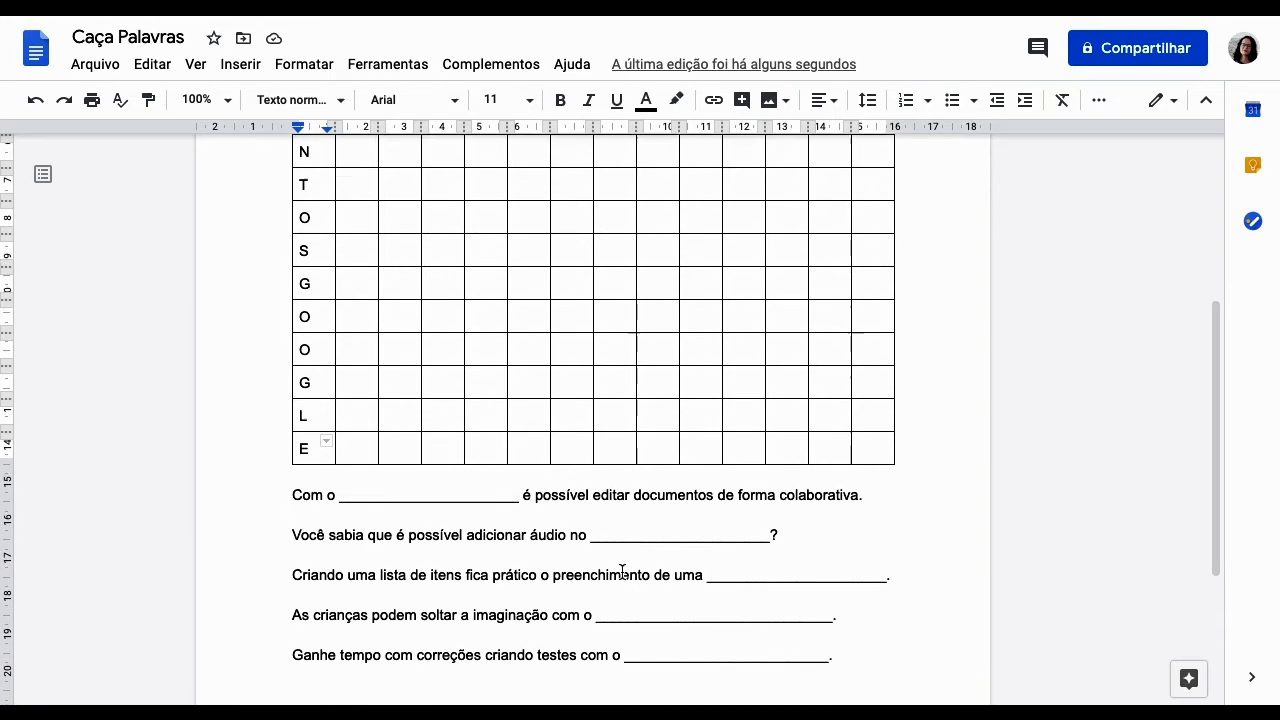
{"action": "scroll", "coordinate": [622, 571], "scroll_direction": "up", "scroll_amount": 4}
{"action": "scroll", "coordinate": [622, 571], "scroll_direction": "down", "scroll_amount": 5}
{"action": "scroll", "coordinate": [622, 571], "scroll_direction": "up", "scroll_amount": 5}
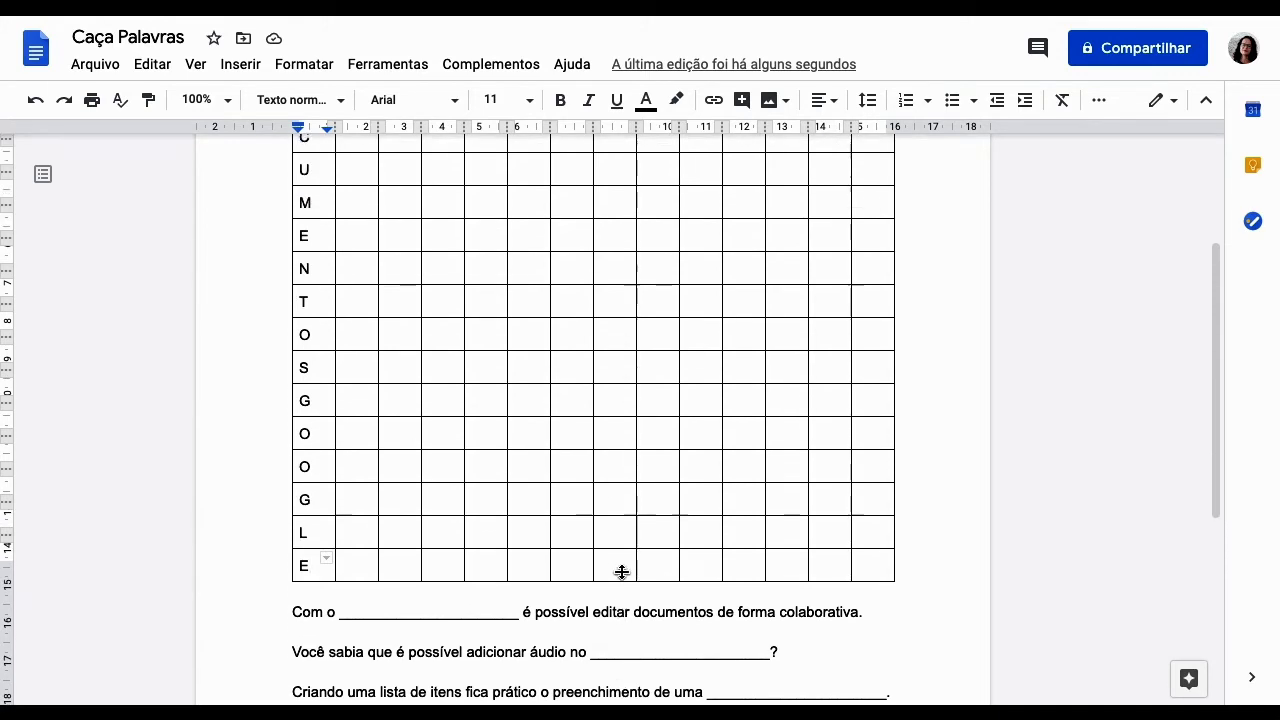
{"action": "scroll", "coordinate": [622, 571], "scroll_direction": "down", "scroll_amount": 2}
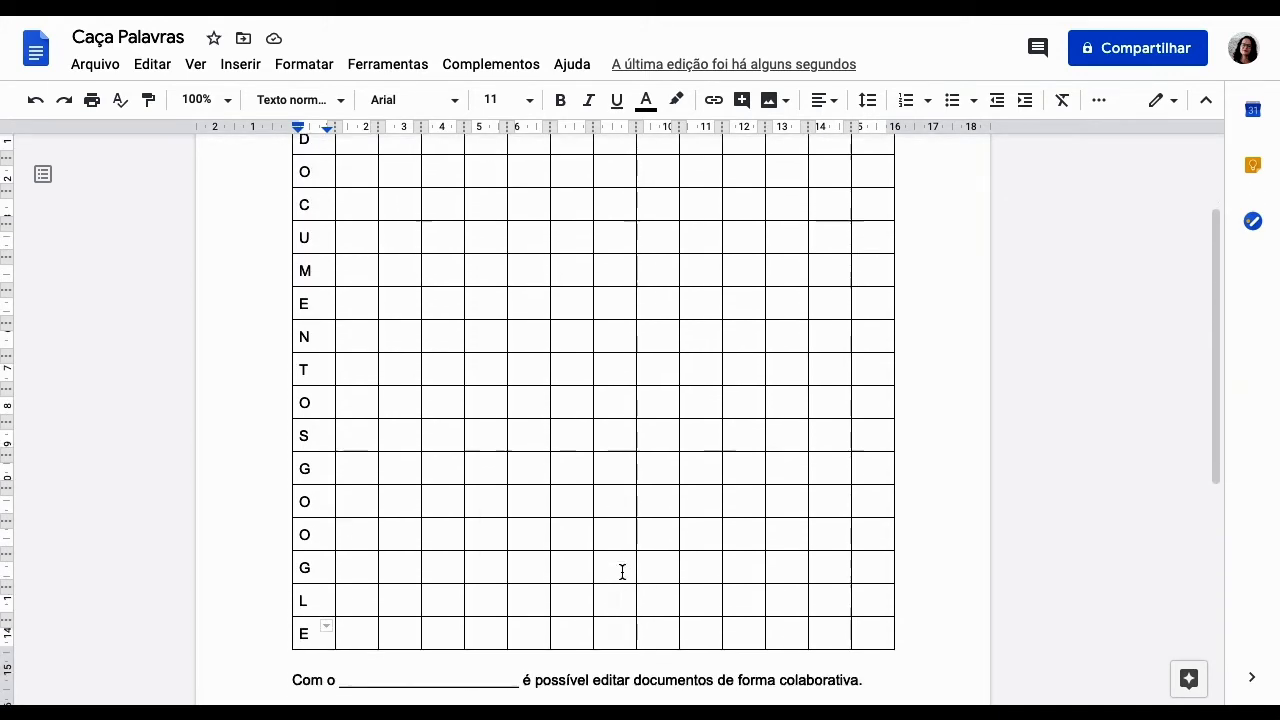
{"action": "scroll", "coordinate": [622, 571], "scroll_direction": "up", "scroll_amount": 1}
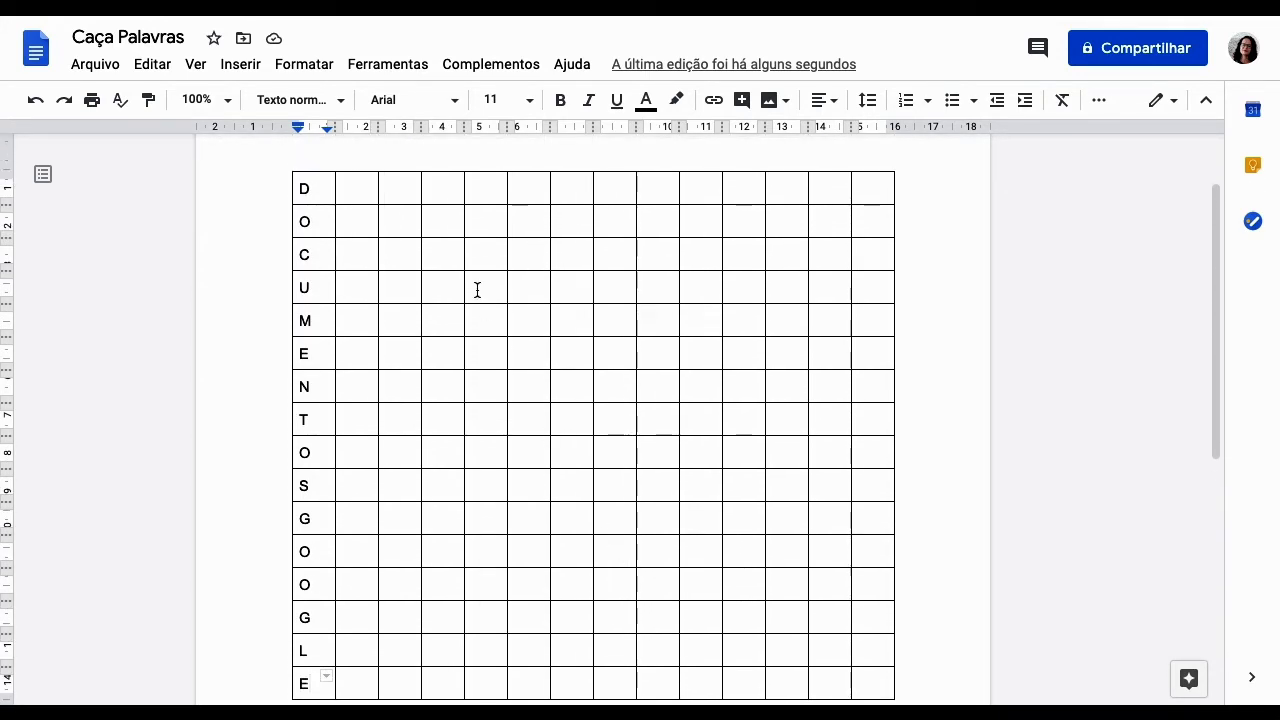
Step: Fill the first row after the shared D with ESENHOS, one letter per cell, to spell DESENHOS across
{"action": "left_click", "coordinate": [349, 189]}
{"action": "type", "text": "E"}
{"action": "key", "text": "Tab"}
{"action": "type", "text": "S"}
{"action": "key", "text": "Tab"}
{"action": "type", "text": "E"}
{"action": "key", "text": "Tab"}
{"action": "type", "text": "N"}
{"action": "key", "text": "Tab"}
{"action": "type", "text": "H"}
{"action": "key", "text": "Tab"}
{"action": "type", "text": "O"}
{"action": "key", "text": "Tab"}
{"action": "type", "text": "S"}
{"action": "key", "text": "Tab"}
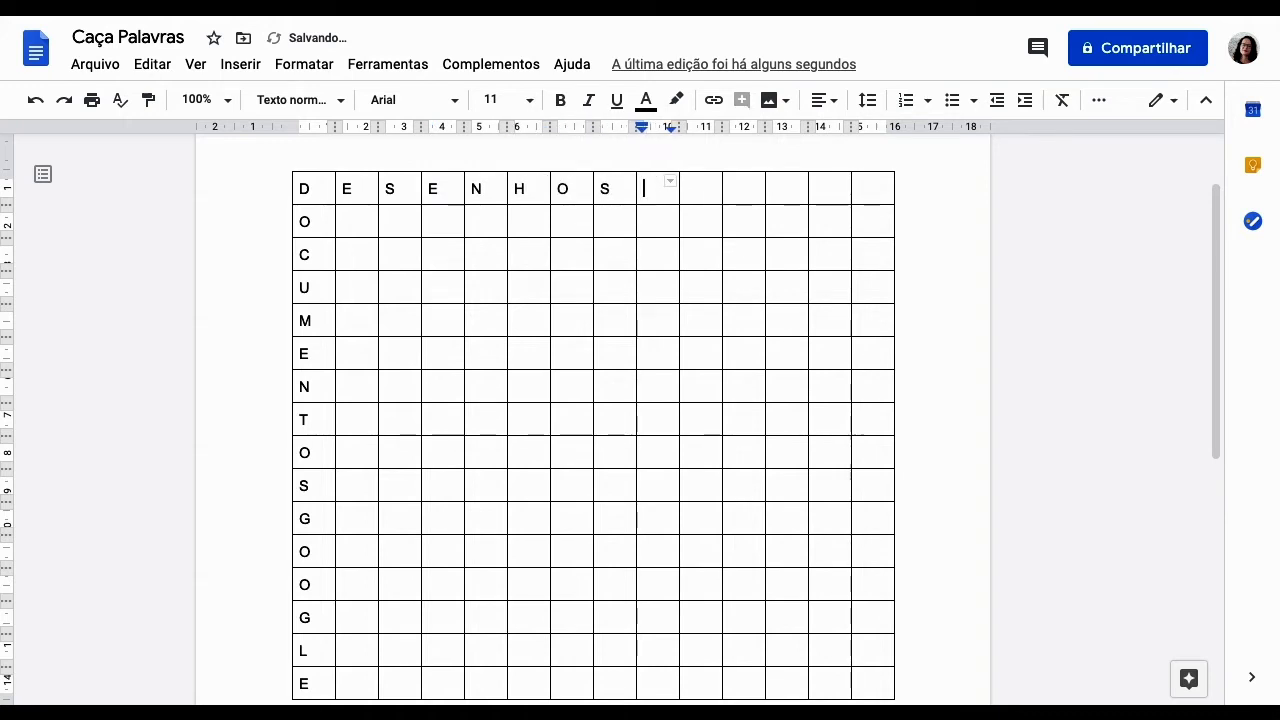
Step: Complete the first row after DESENHOS with GOOGLE, one letter per cell up to the last column
{"action": "type", "text": "G"}
{"action": "key", "text": "Tab"}
{"action": "type", "text": "O"}
{"action": "key", "text": "Tab"}
{"action": "type", "text": "O"}
{"action": "key", "text": "Tab"}
{"action": "type", "text": "L"}
{"action": "key", "text": "BackSpace"}
{"action": "type", "text": "G"}
{"action": "key", "text": "Tab"}
{"action": "type", "text": "L"}
{"action": "key", "text": "Tab"}
{"action": "type", "text": "E"}
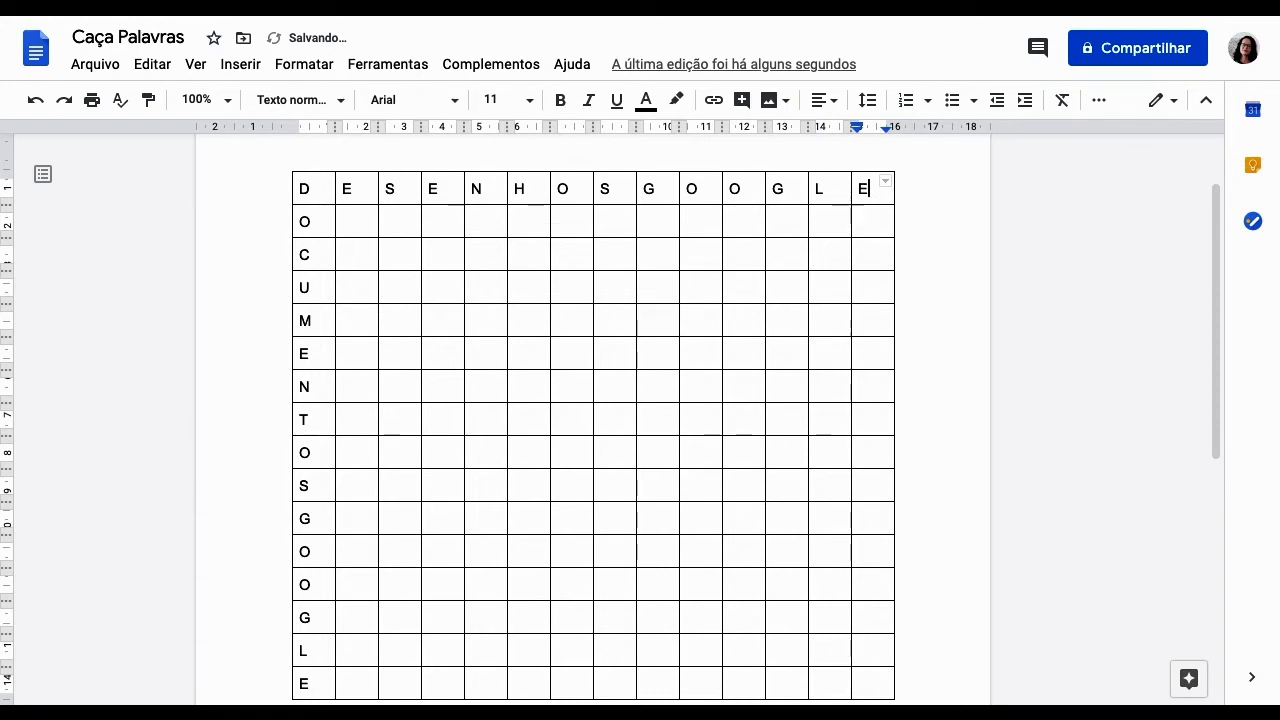
Step: Mark the "Com o" sentence and the "As crianças podem soltar a imaginação" sentence with a leading asterisk
{"action": "scroll", "coordinate": [785, 533], "scroll_direction": "down", "scroll_amount": 2}
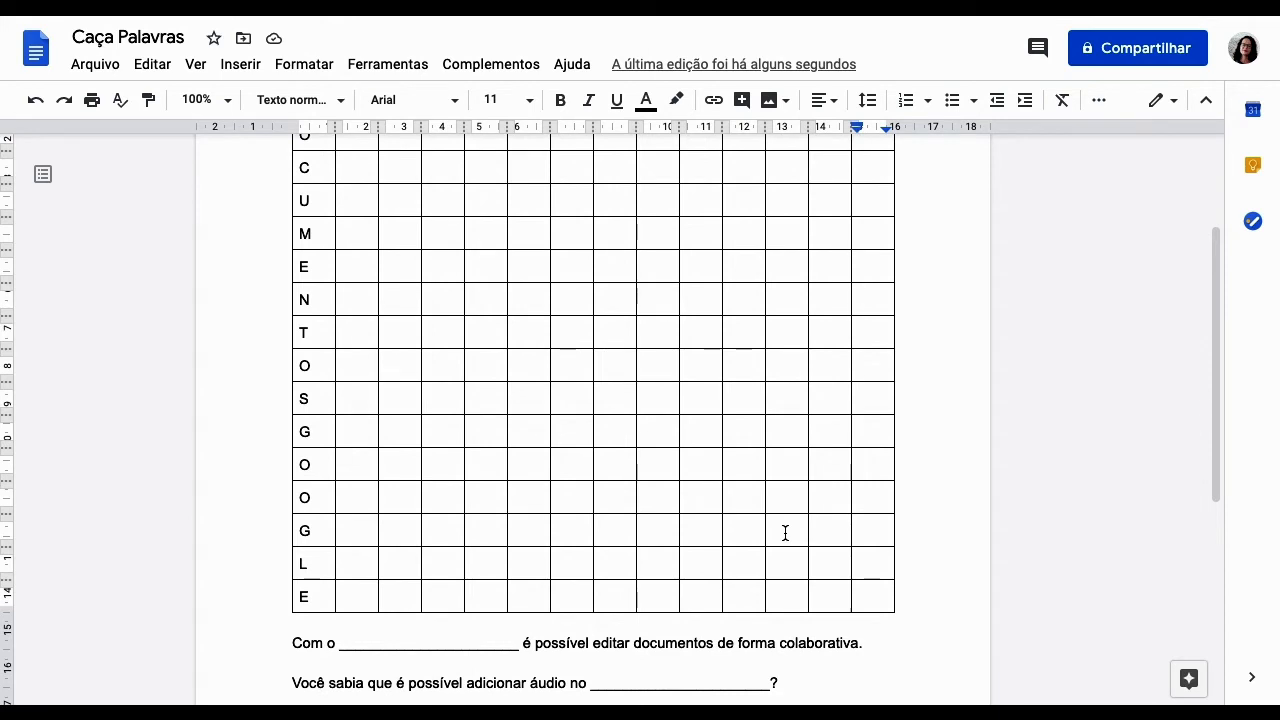
{"action": "scroll", "coordinate": [785, 533], "scroll_direction": "down", "scroll_amount": 1}
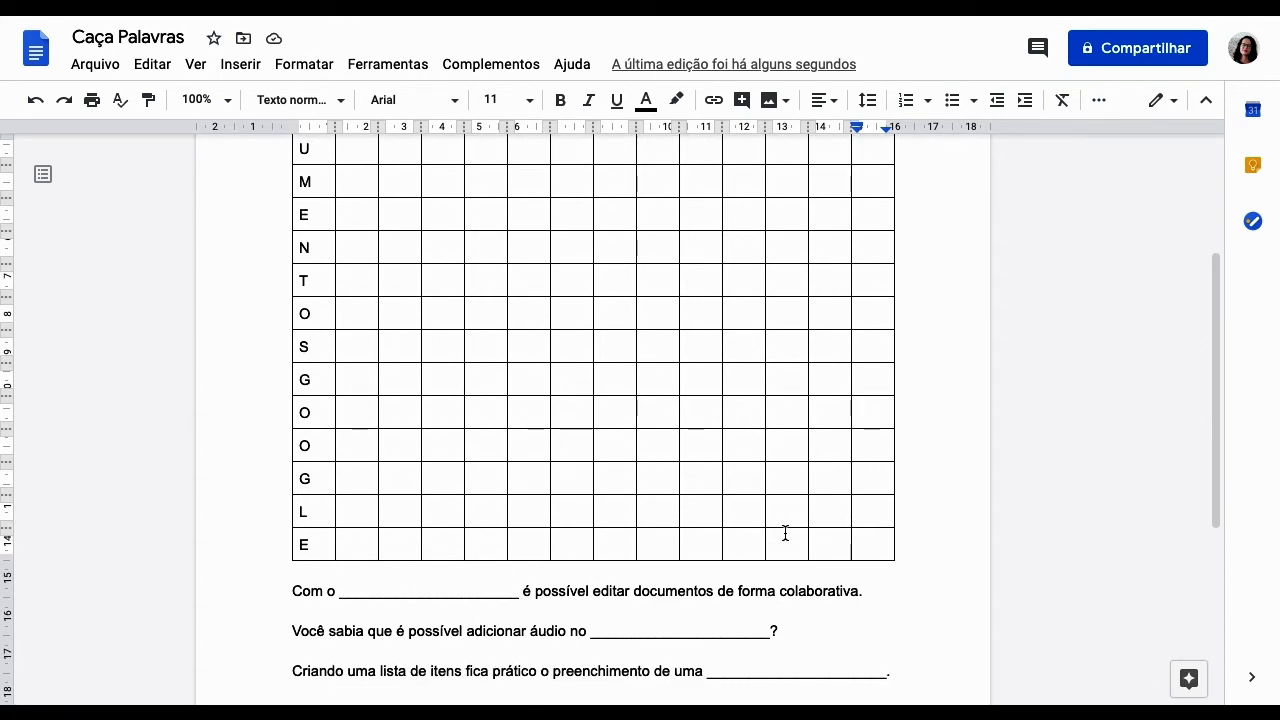
{"action": "scroll", "coordinate": [785, 533], "scroll_direction": "down", "scroll_amount": 4}
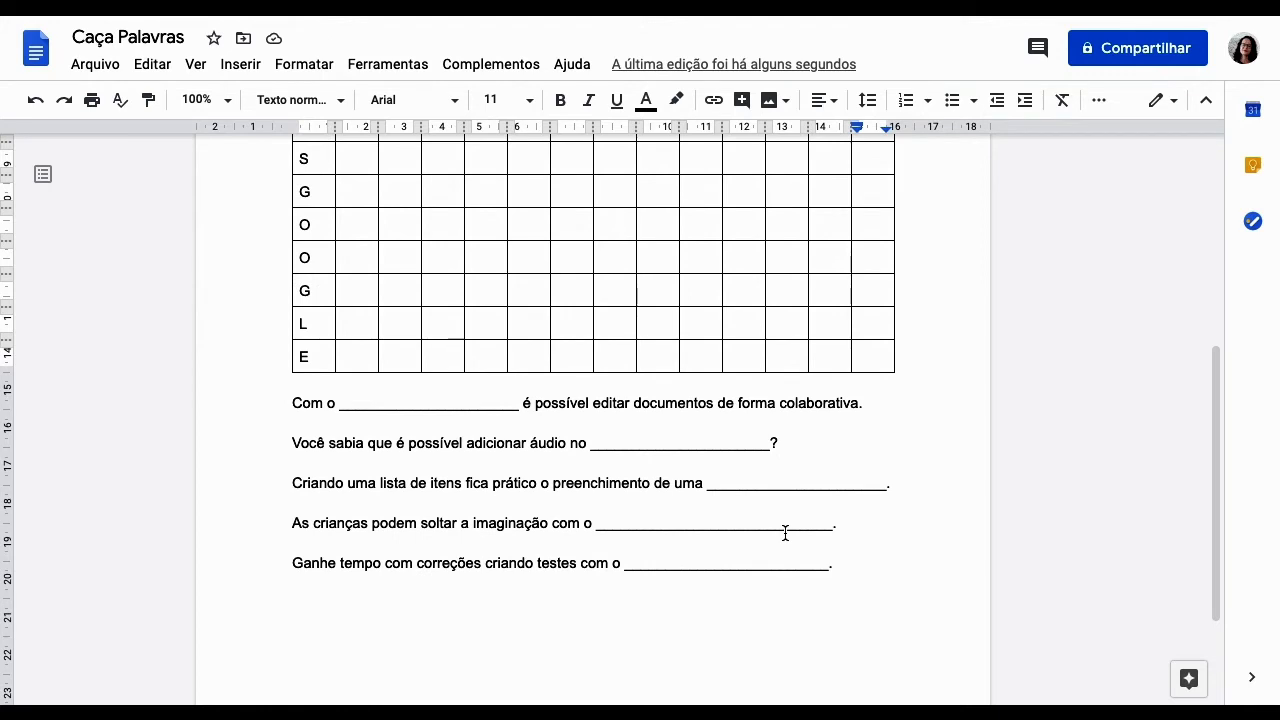
{"action": "scroll", "coordinate": [785, 533], "scroll_direction": "down", "scroll_amount": 1}
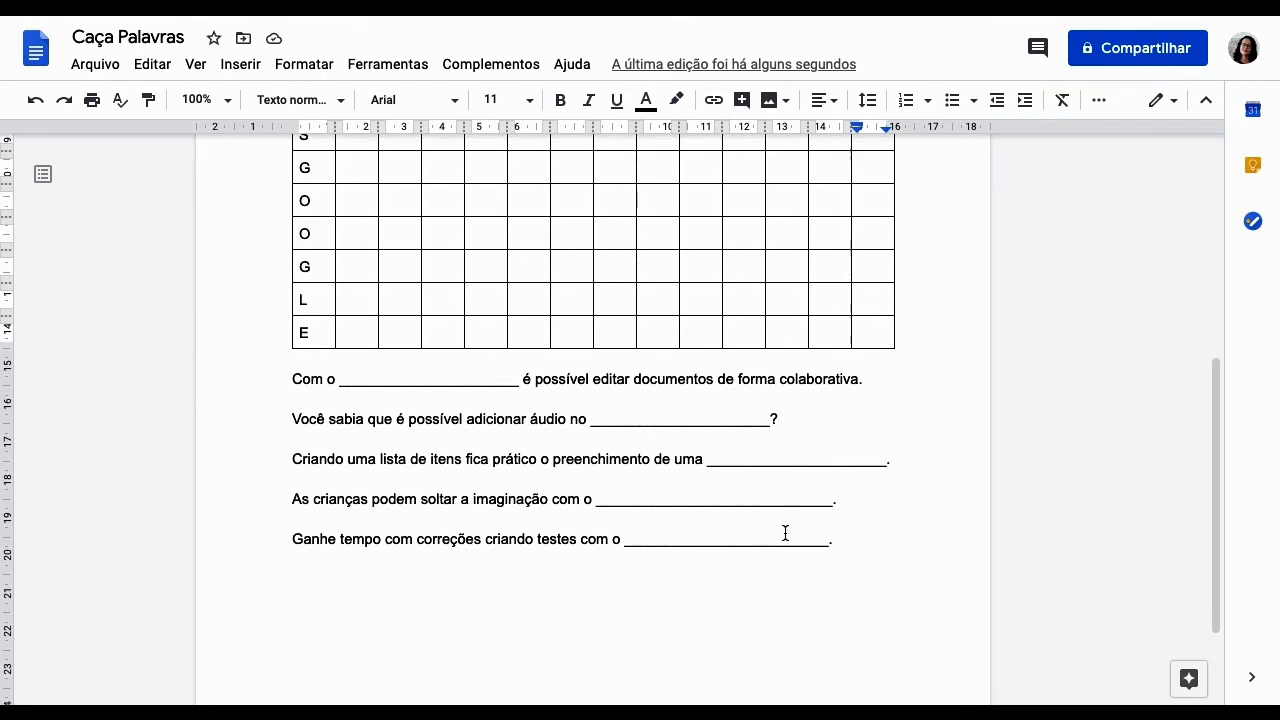
{"action": "left_click", "coordinate": [288, 379]}
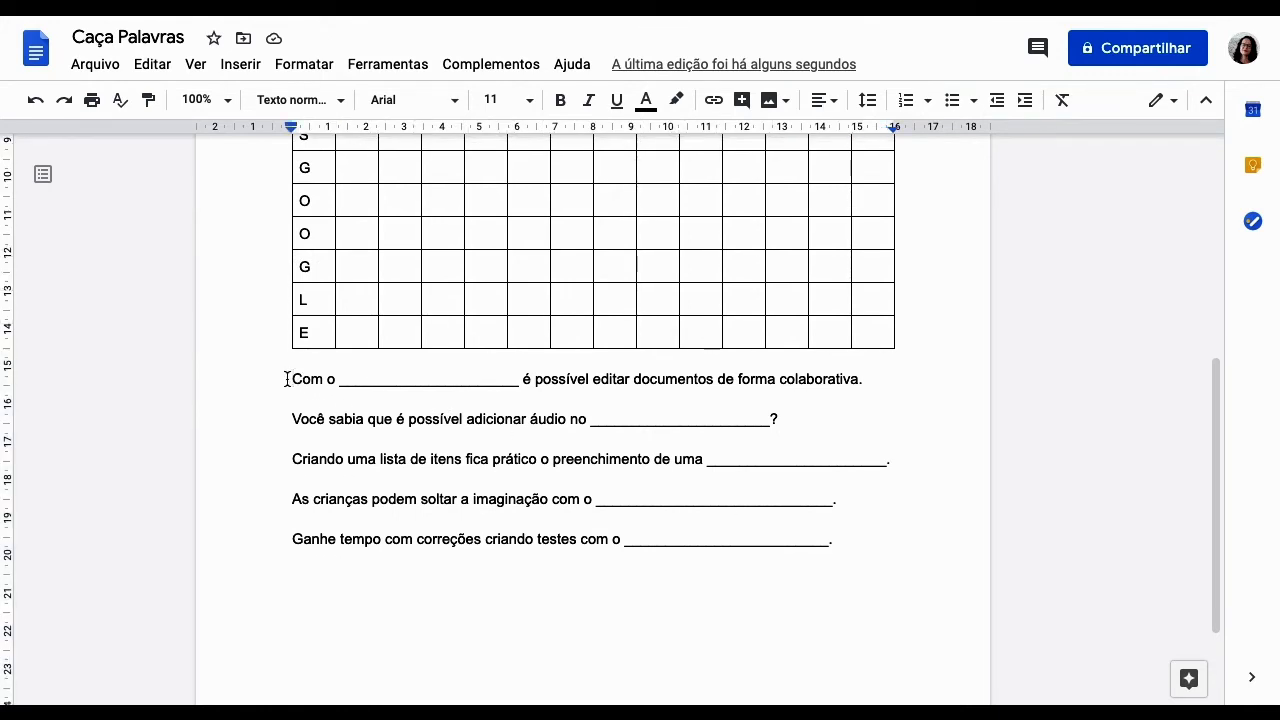
{"action": "type", "text": "*"}
{"action": "left_click", "coordinate": [293, 438]}
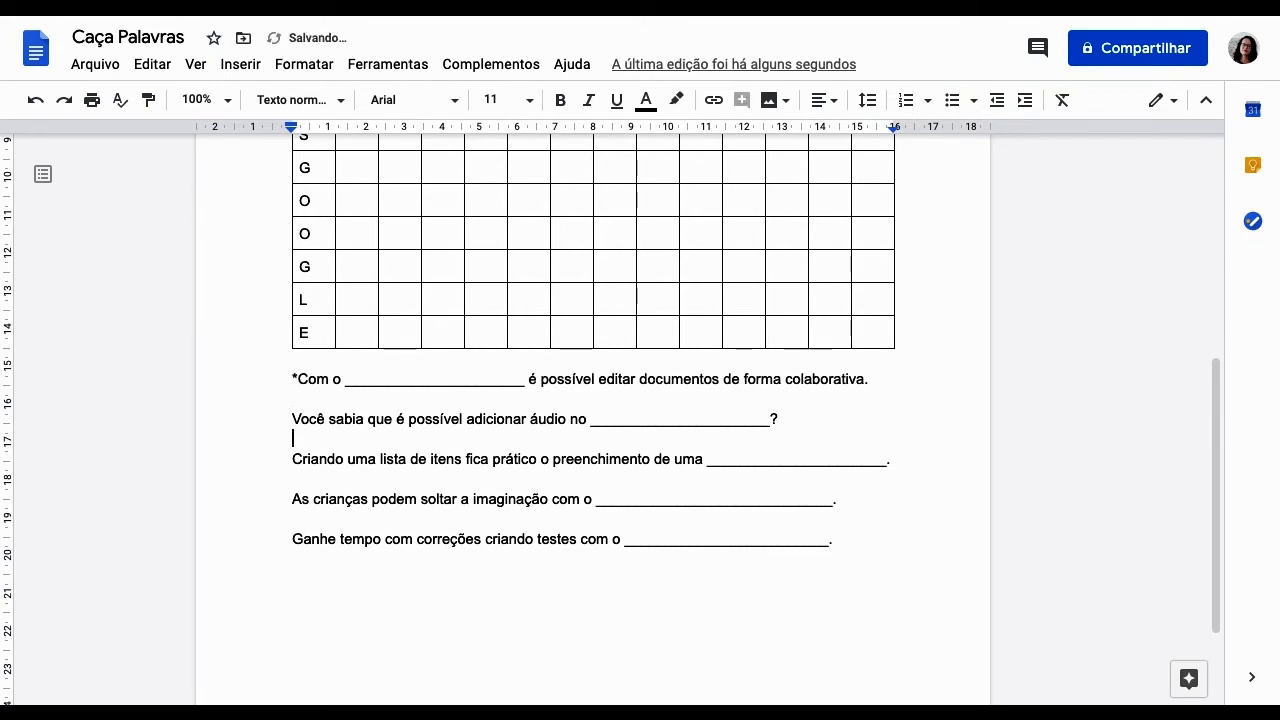
{"action": "key", "text": "Down"}
{"action": "key", "text": "Down"}
{"action": "key", "text": "Down"}
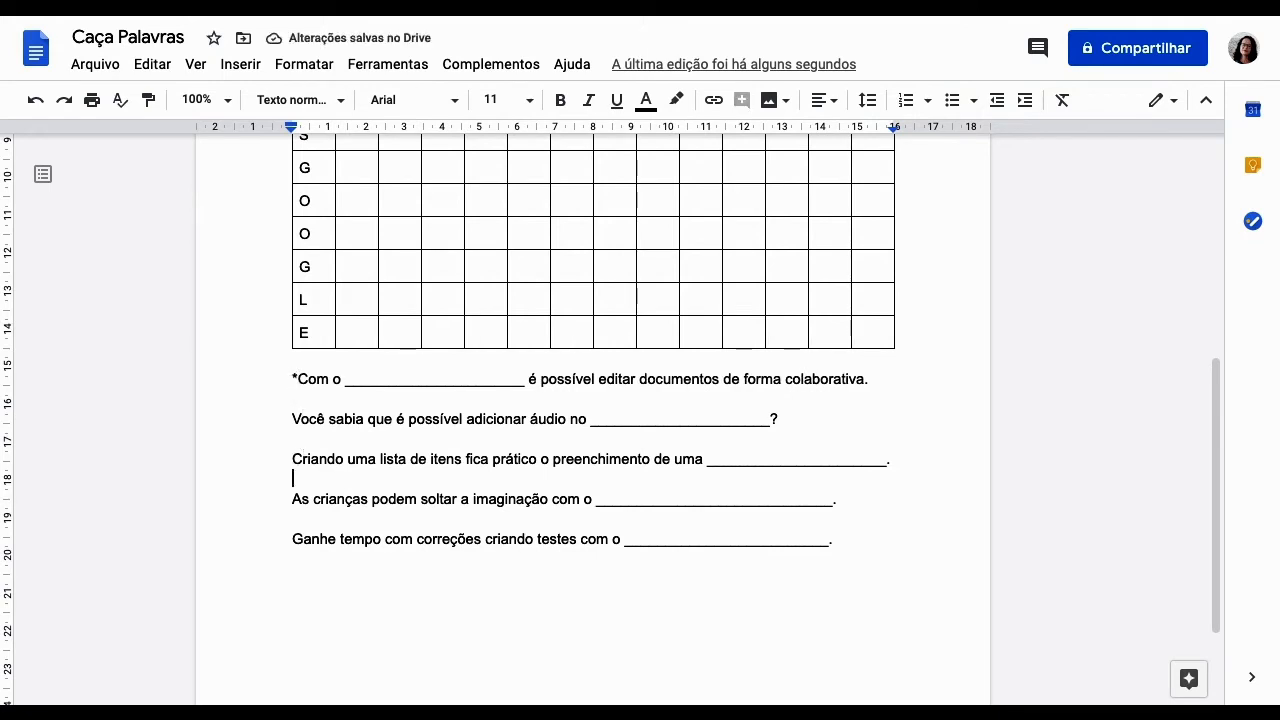
{"action": "type", "text": "*"}
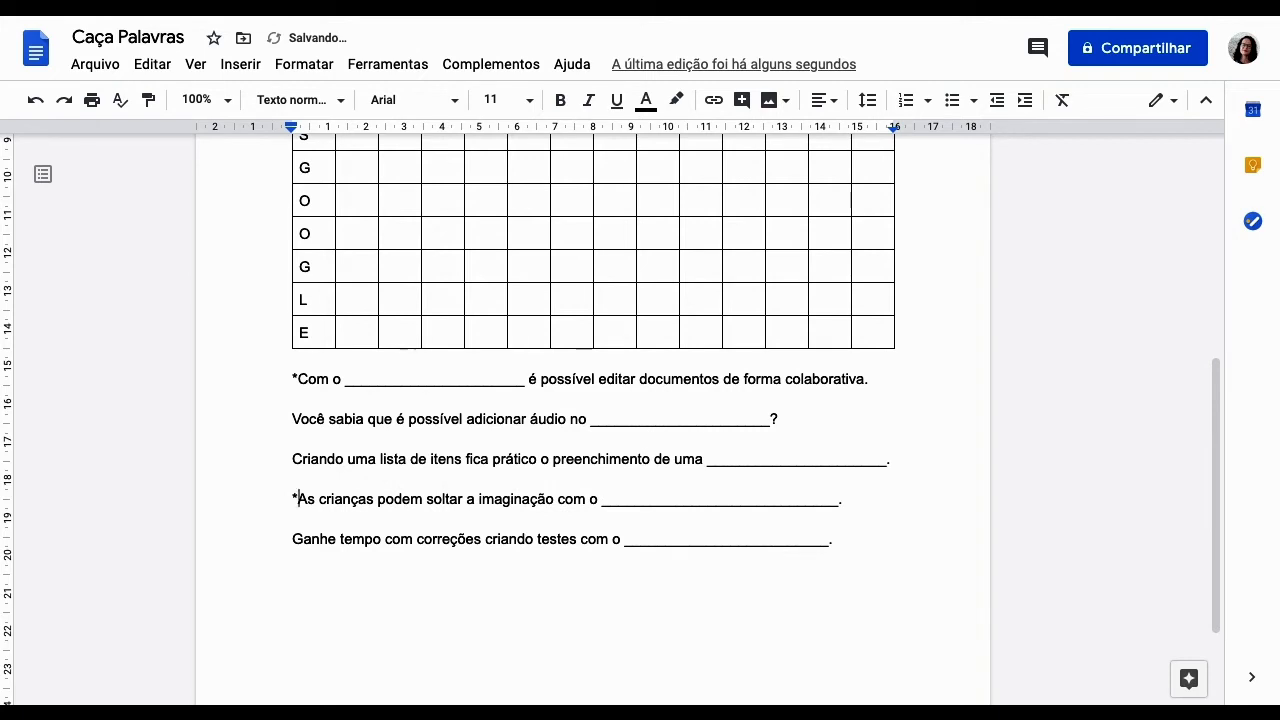
{"action": "scroll", "coordinate": [454, 462], "scroll_direction": "up", "scroll_amount": 4}
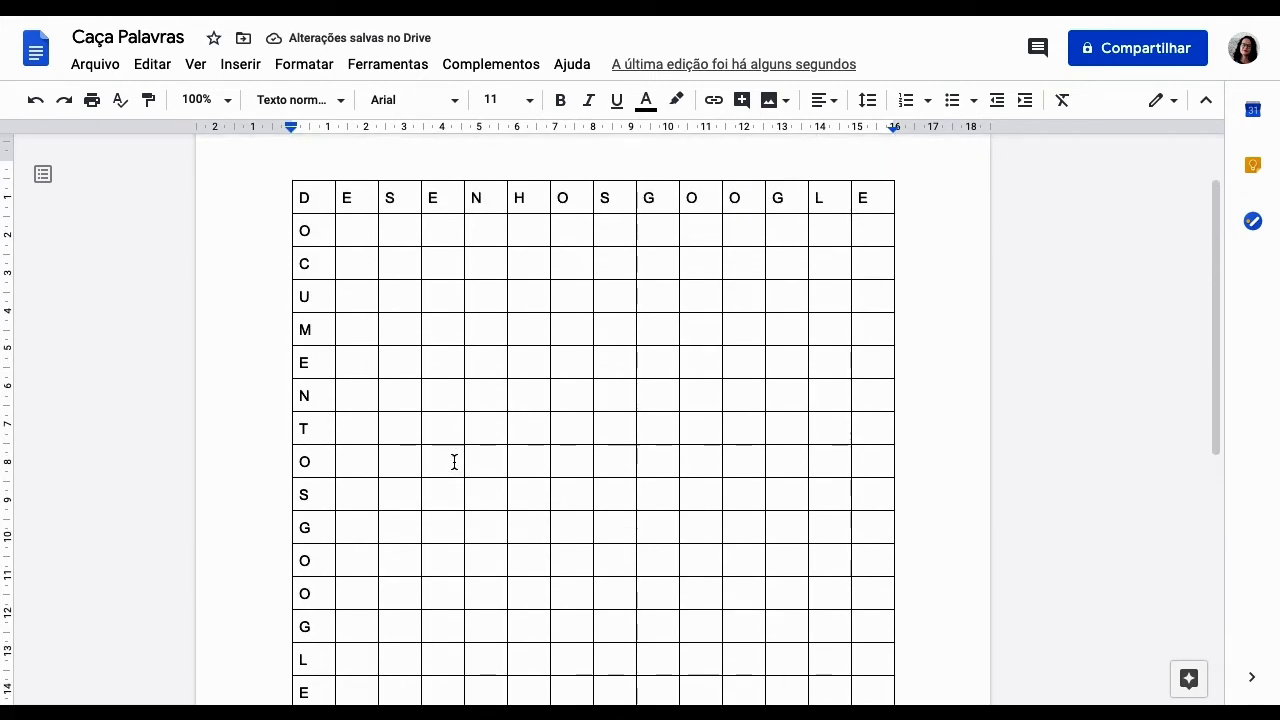
{"action": "scroll", "coordinate": [454, 462], "scroll_direction": "down", "scroll_amount": 2}
{"action": "scroll", "coordinate": [454, 462], "scroll_direction": "down", "scroll_amount": 2}
{"action": "scroll", "coordinate": [454, 462], "scroll_direction": "up", "scroll_amount": 3}
{"action": "scroll", "coordinate": [454, 462], "scroll_direction": "up", "scroll_amount": 1}
{"action": "scroll", "coordinate": [454, 462], "scroll_direction": "down", "scroll_amount": 1}
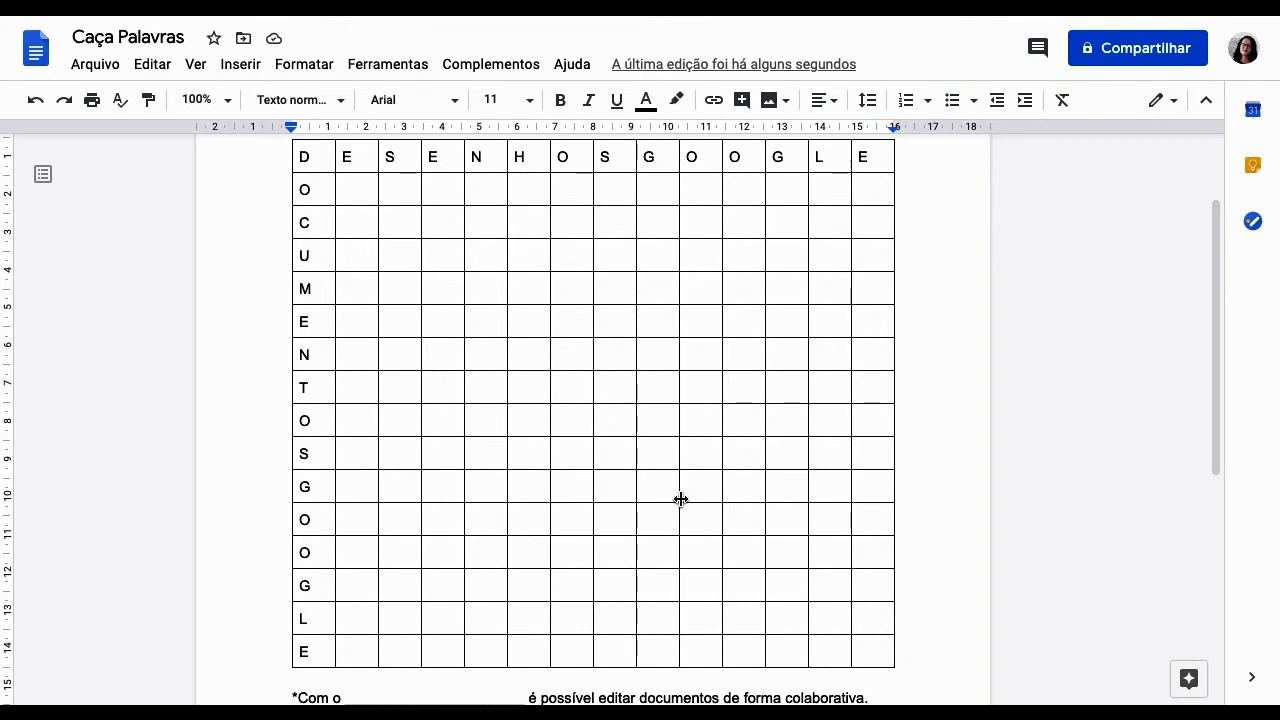
Step: Compare the unmarked fill-in-the-blank sentences with the letter grid to decide where the next answer fits
{"action": "scroll", "coordinate": [680, 499], "scroll_direction": "down", "scroll_amount": 4}
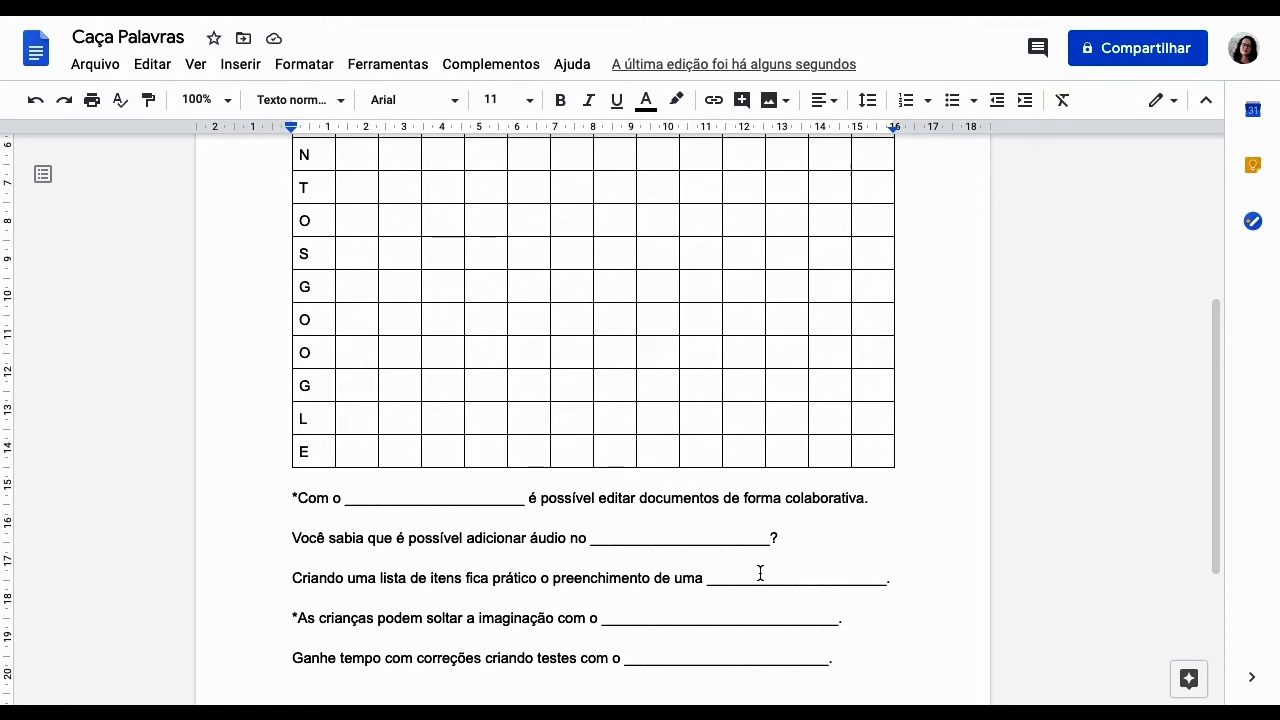
{"action": "scroll", "coordinate": [640, 557], "scroll_direction": "up", "scroll_amount": 3}
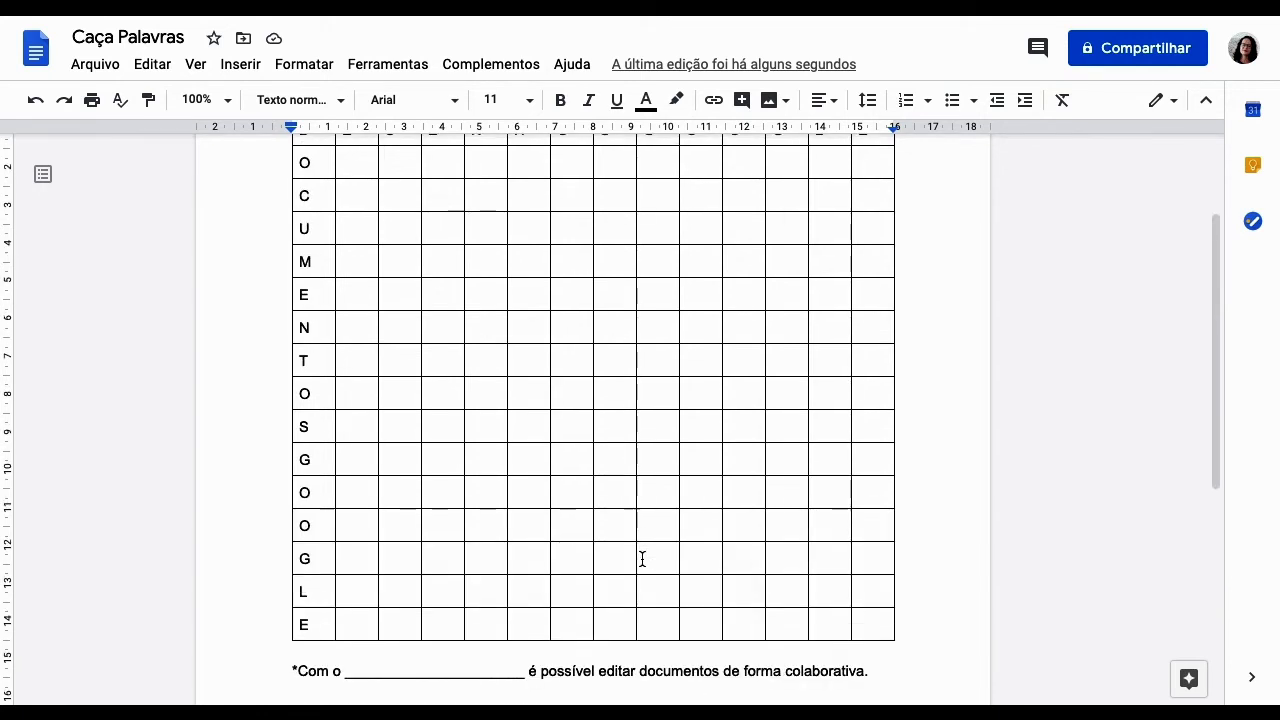
{"action": "scroll", "coordinate": [642, 558], "scroll_direction": "down", "scroll_amount": 2}
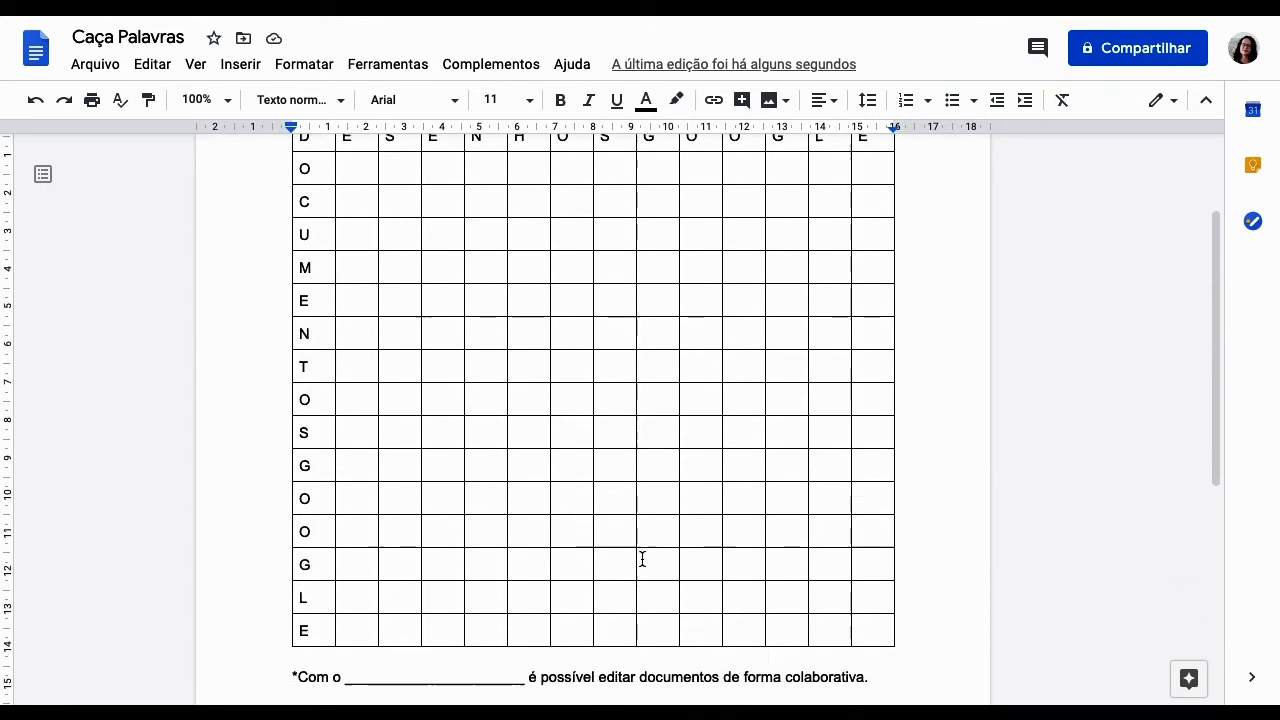
{"action": "scroll", "coordinate": [642, 558], "scroll_direction": "down", "scroll_amount": 1}
{"action": "scroll", "coordinate": [642, 558], "scroll_direction": "up", "scroll_amount": 1}
{"action": "scroll", "coordinate": [642, 558], "scroll_direction": "down", "scroll_amount": 1}
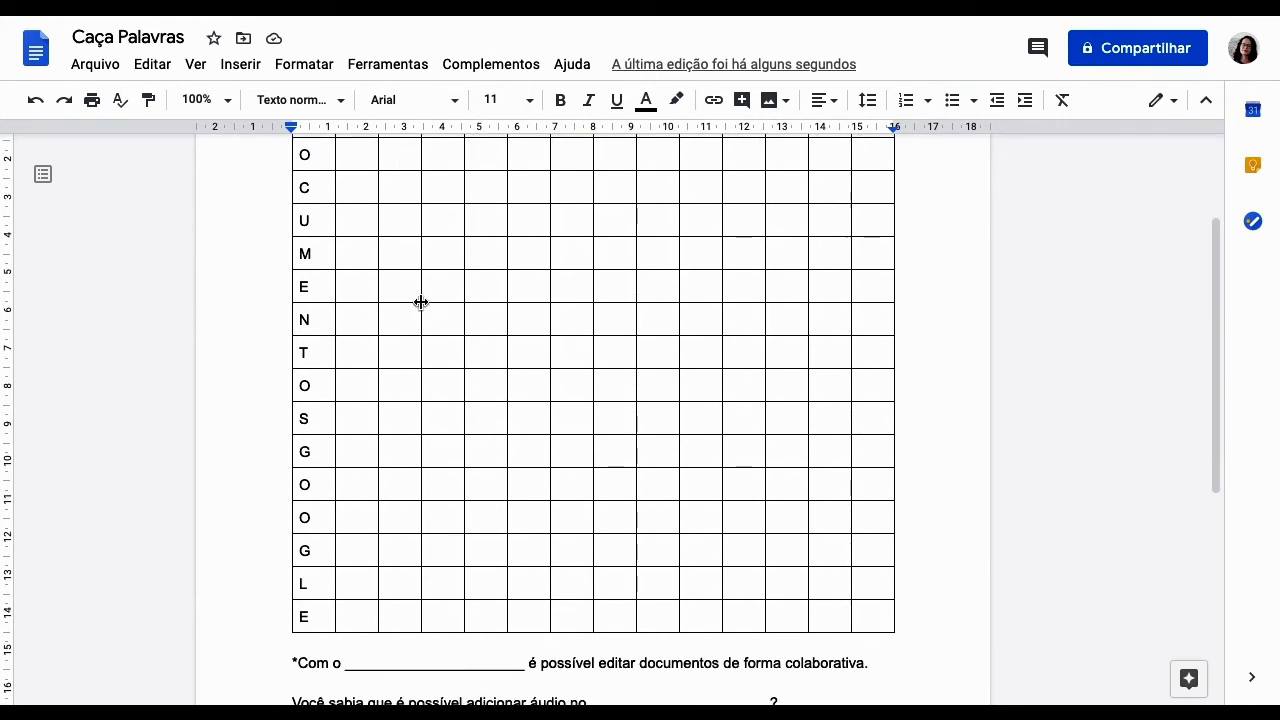
{"action": "left_click", "coordinate": [362, 320]}
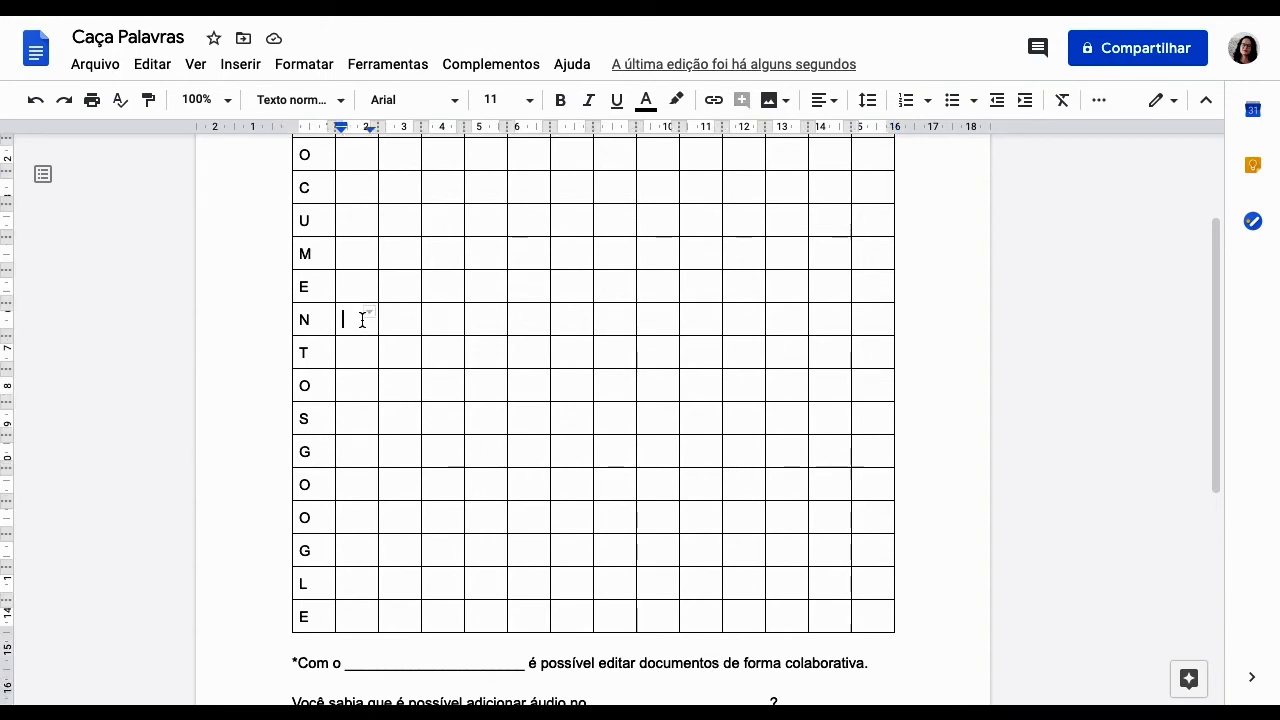
{"action": "scroll", "coordinate": [362, 320], "scroll_direction": "down", "scroll_amount": 1}
{"action": "scroll", "coordinate": [362, 320], "scroll_direction": "up", "scroll_amount": 1}
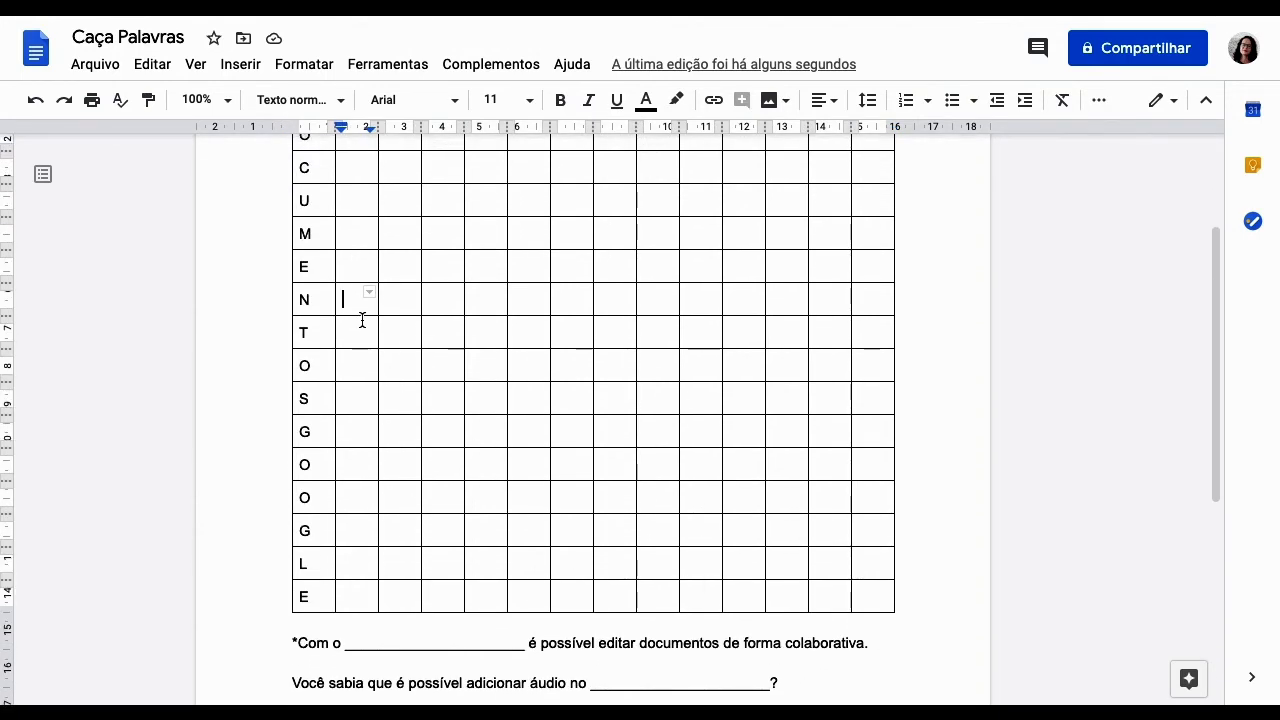
{"action": "scroll", "coordinate": [362, 320], "scroll_direction": "up", "scroll_amount": 1}
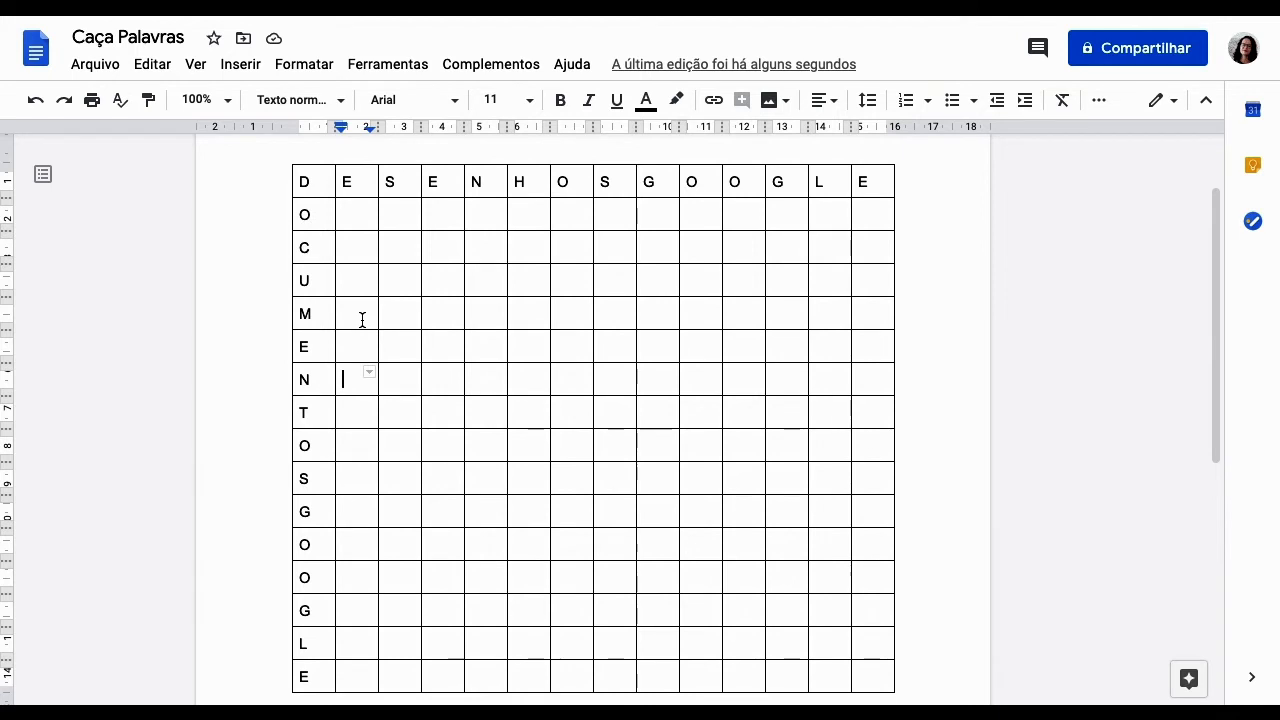
Step: Place APRESENTAÇÕES diagonally, one letter per cell, starting in the second column of the second row and ending in the last column
{"action": "left_click", "coordinate": [353, 218]}
{"action": "type", "text": "A"}
{"action": "key", "text": "Tab"}
{"action": "key", "text": "Down"}
{"action": "type", "text": "P"}
{"action": "key", "text": "Tab"}
{"action": "key", "text": "Down"}
{"action": "type", "text": "R"}
{"action": "key", "text": "Down"}
{"action": "key", "text": "Tab"}
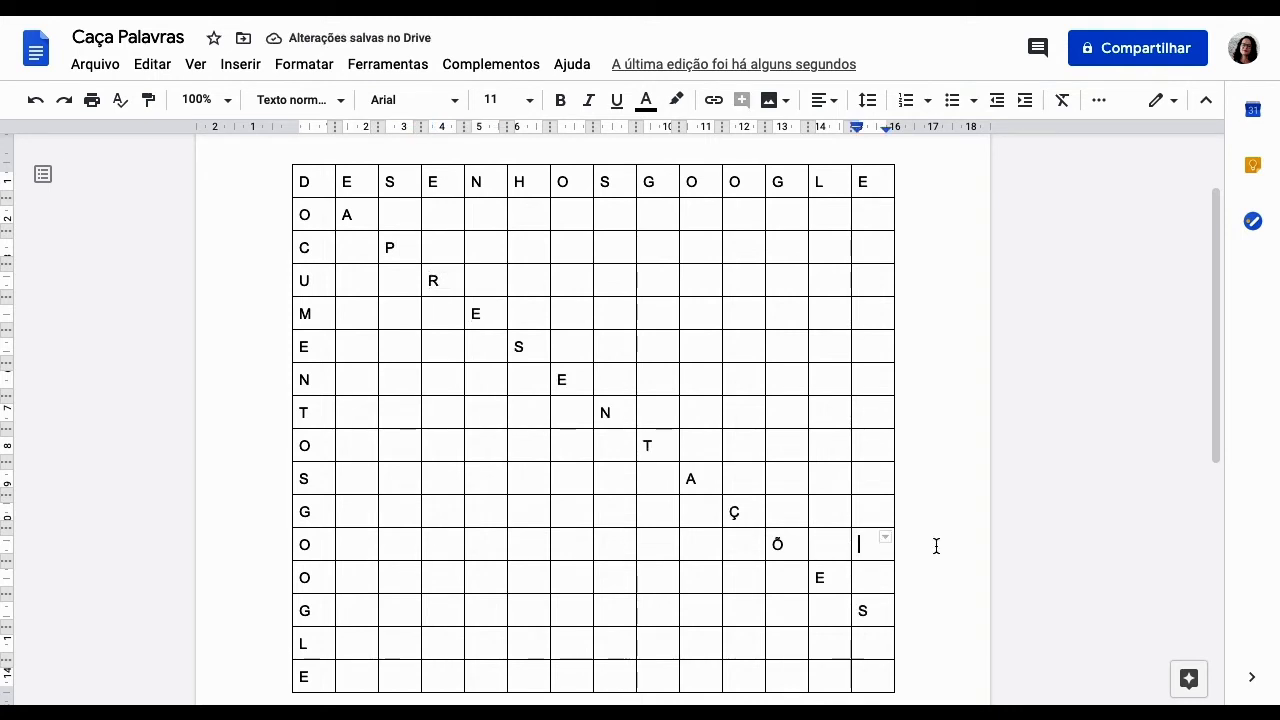
Step: Add "Google" after the blank in the "Você sabia" sentence and mark that sentence with a leading asterisk
{"action": "scroll", "coordinate": [936, 545], "scroll_direction": "down", "scroll_amount": 1}
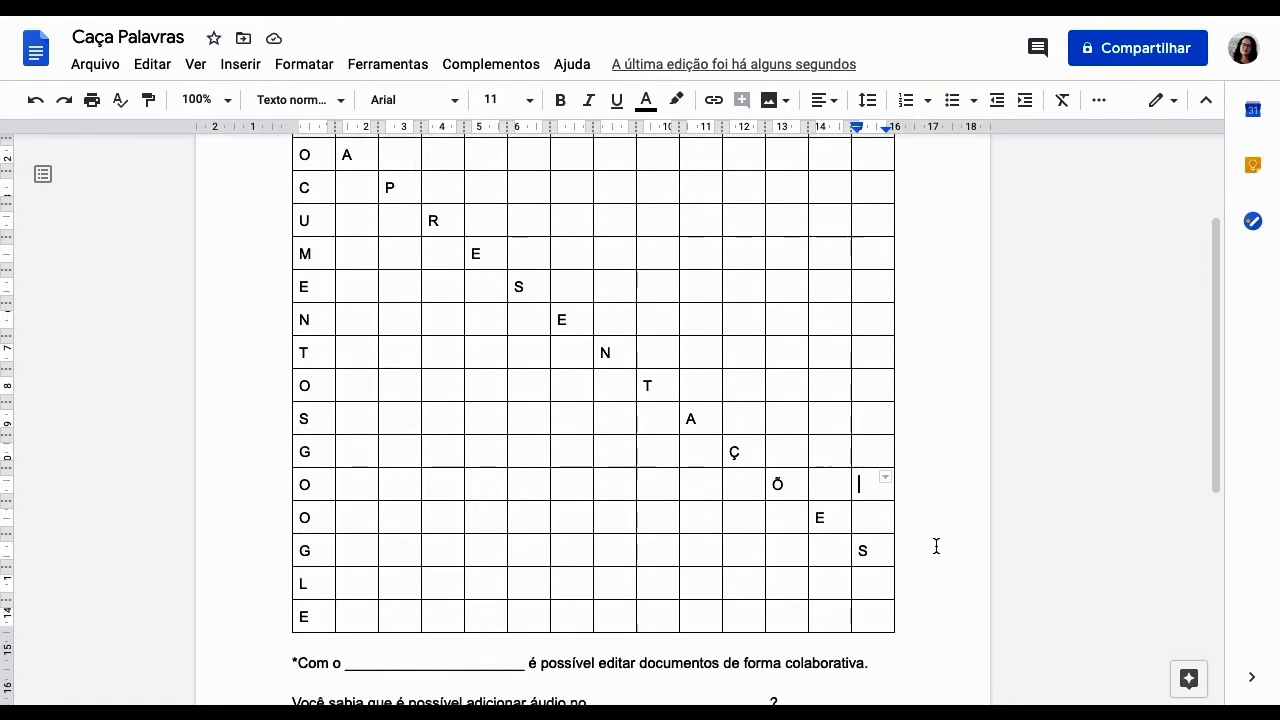
{"action": "scroll", "coordinate": [936, 545], "scroll_direction": "down", "scroll_amount": 3}
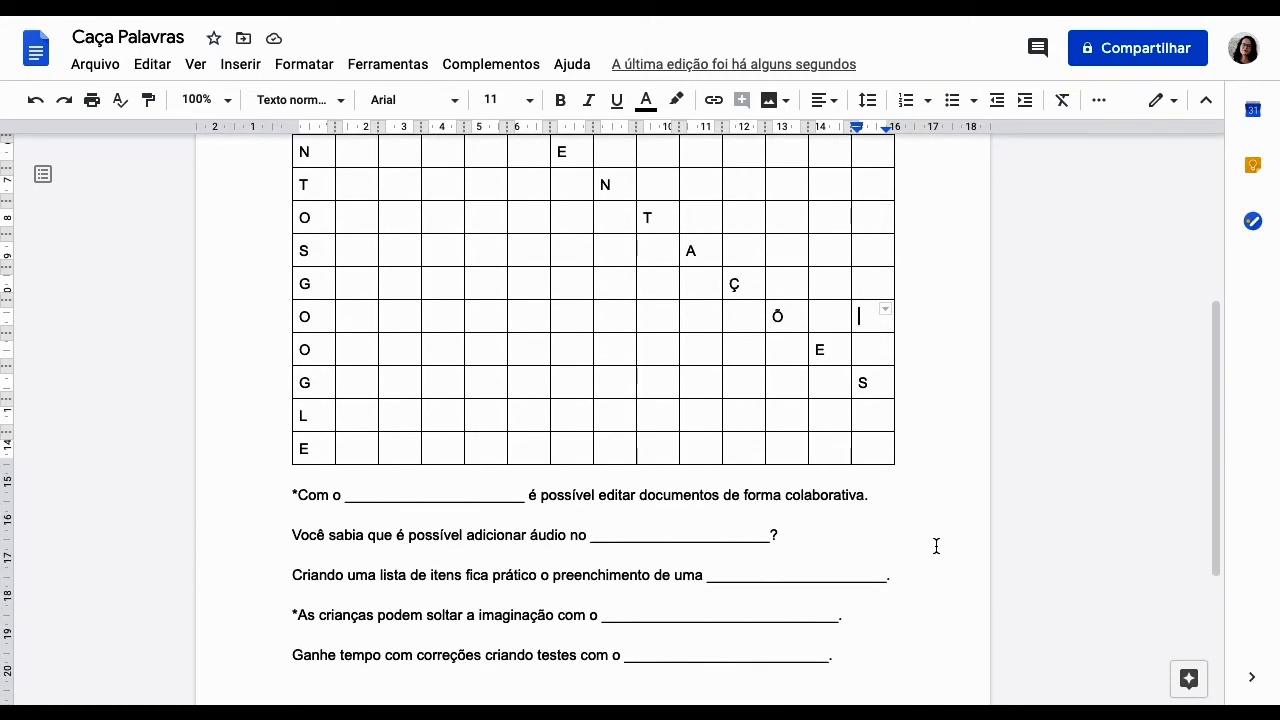
{"action": "left_click", "coordinate": [771, 533]}
{"action": "type", "text": "GOO"}
{"action": "key", "text": "BackSpace"}
{"action": "key", "text": "BackSpace"}
{"action": "key", "text": "BackSpace"}
{"action": "type", "text": "Google"}
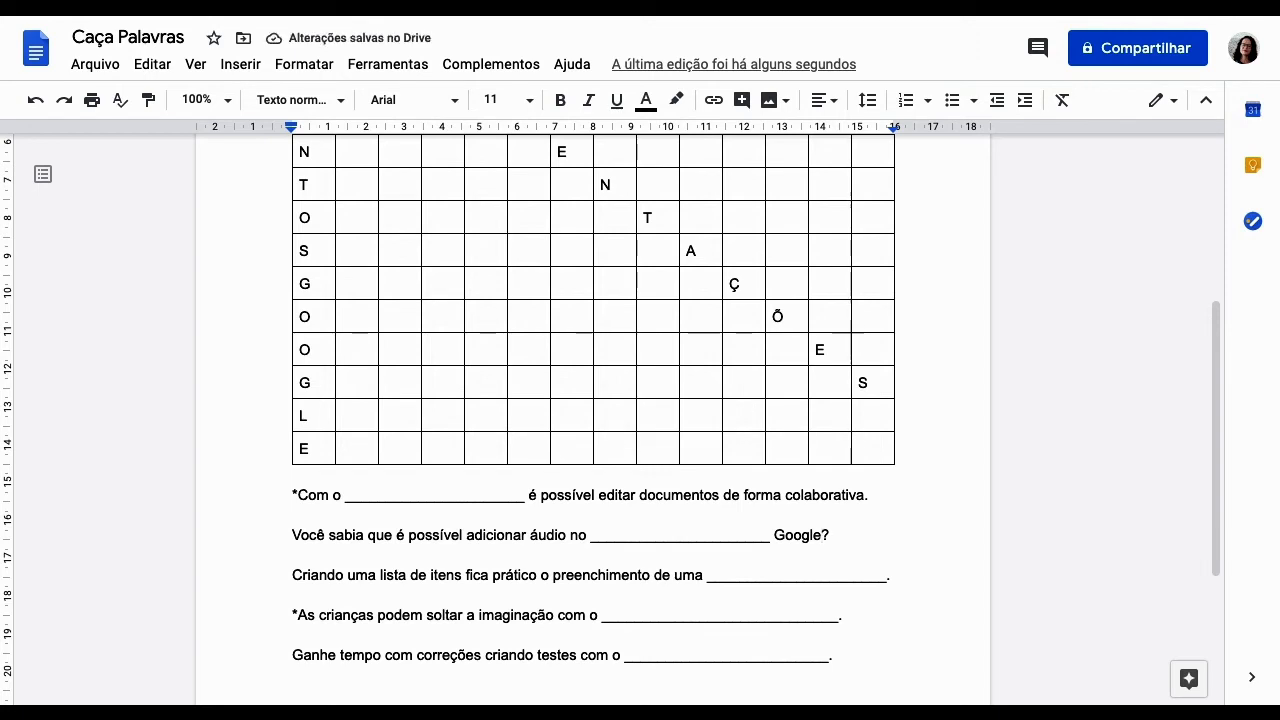
{"action": "scroll", "coordinate": [929, 546], "scroll_direction": "up", "scroll_amount": 2}
{"action": "scroll", "coordinate": [929, 546], "scroll_direction": "down", "scroll_amount": 2}
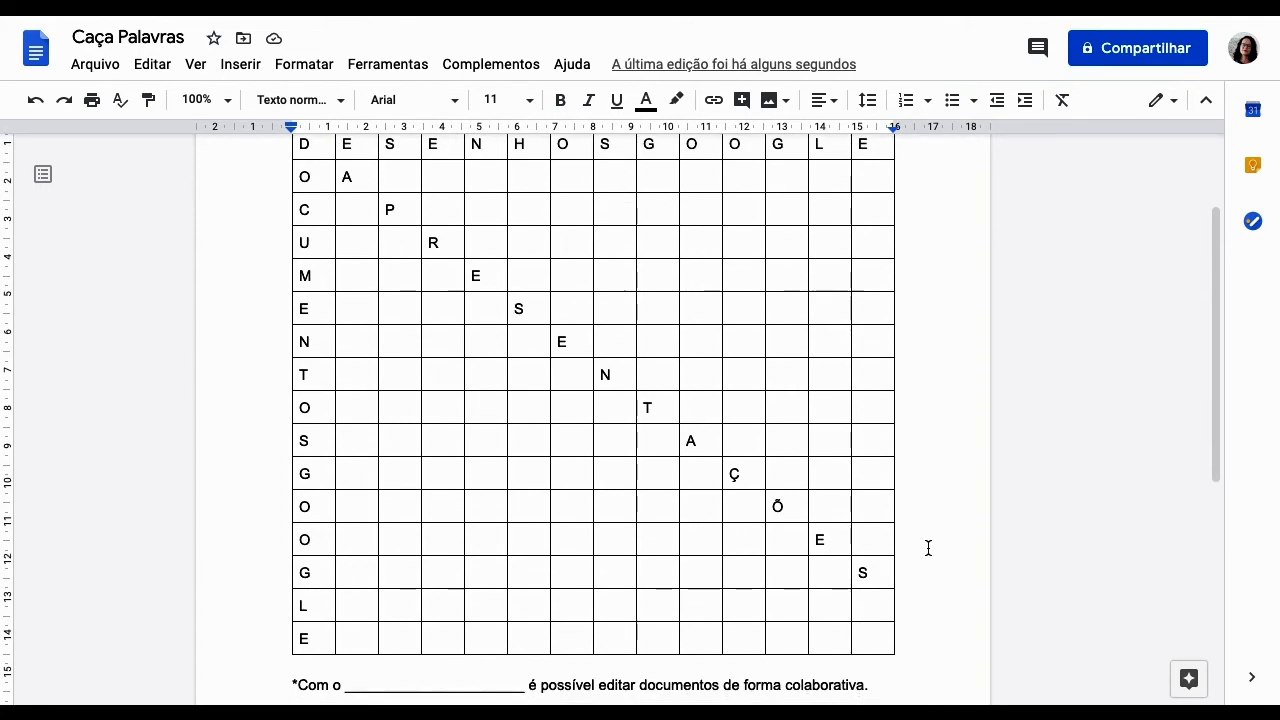
{"action": "left_click", "coordinate": [291, 546]}
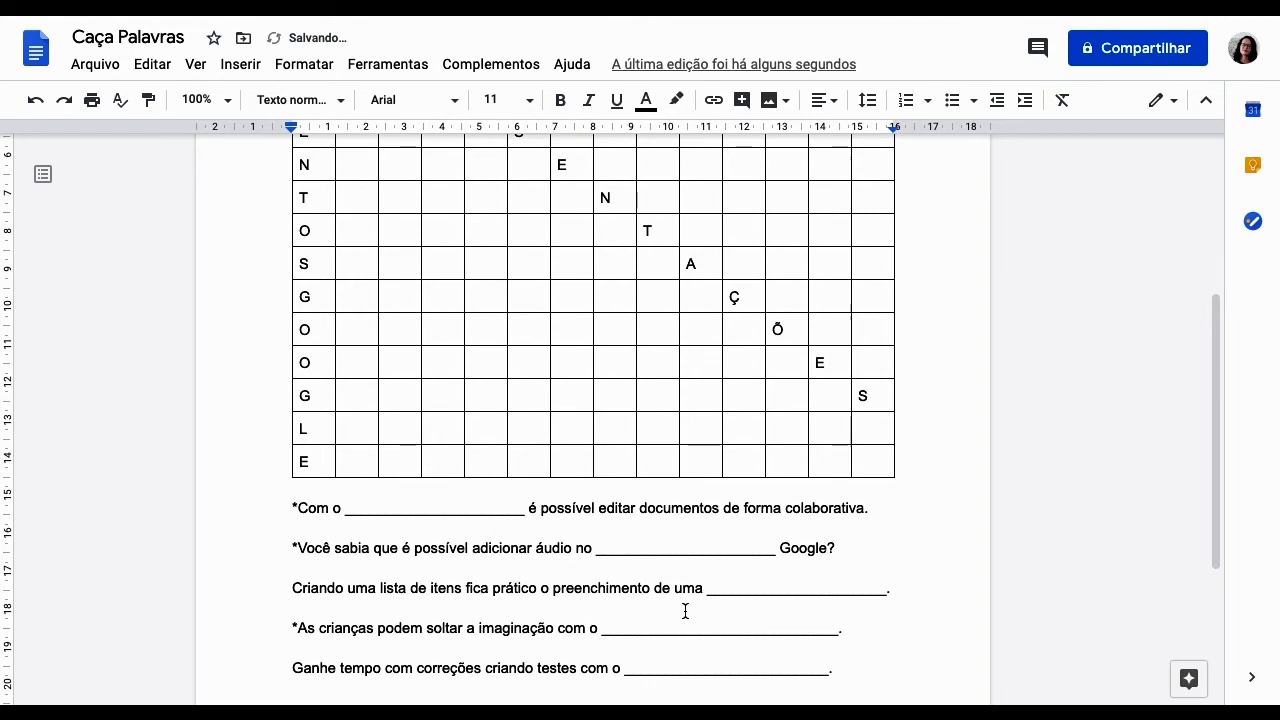
Step: Enter PLANILH down the tenth column, one letter per cell, starting in the second row
{"action": "scroll", "coordinate": [910, 546], "scroll_direction": "up", "scroll_amount": 5}
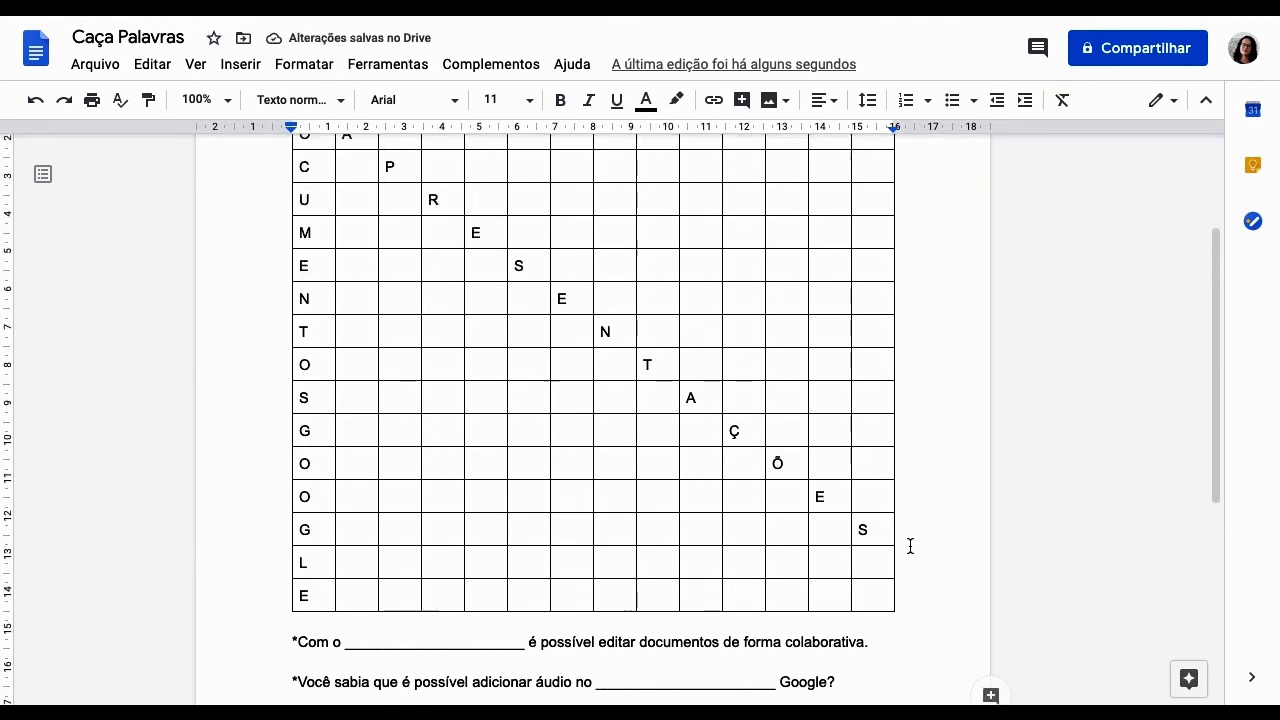
{"action": "scroll", "coordinate": [908, 543], "scroll_direction": "down", "scroll_amount": 1}
{"action": "scroll", "coordinate": [908, 543], "scroll_direction": "up", "scroll_amount": 1}
{"action": "left_click", "coordinate": [697, 214]}
{"action": "type", "text": "P"}
{"action": "key", "text": "Down"}
{"action": "type", "text": "L"}
{"action": "key", "text": "Down"}
{"action": "type", "text": "A"}
{"action": "key", "text": "Down"}
{"action": "type", "text": "N"}
{"action": "key", "text": "Down"}
{"action": "type", "text": "I"}
{"action": "key", "text": "Down"}
{"action": "type", "text": "L"}
{"action": "key", "text": "Down"}
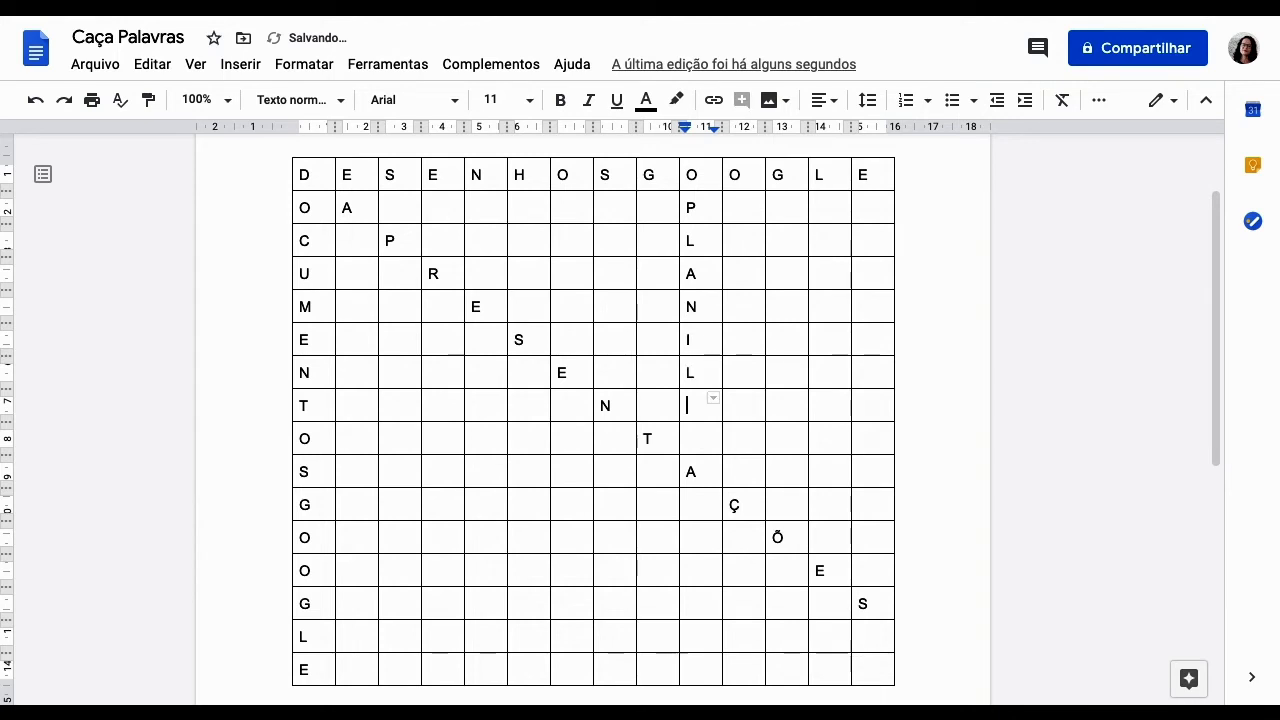
{"action": "type", "text": "H"}
Step: Move PLANILH down one row to meet the diagonal word's A, and add S below that A to spell PLANILHAS
{"action": "left_click_drag", "start_coordinate": [688, 204], "coordinate": [705, 397]}
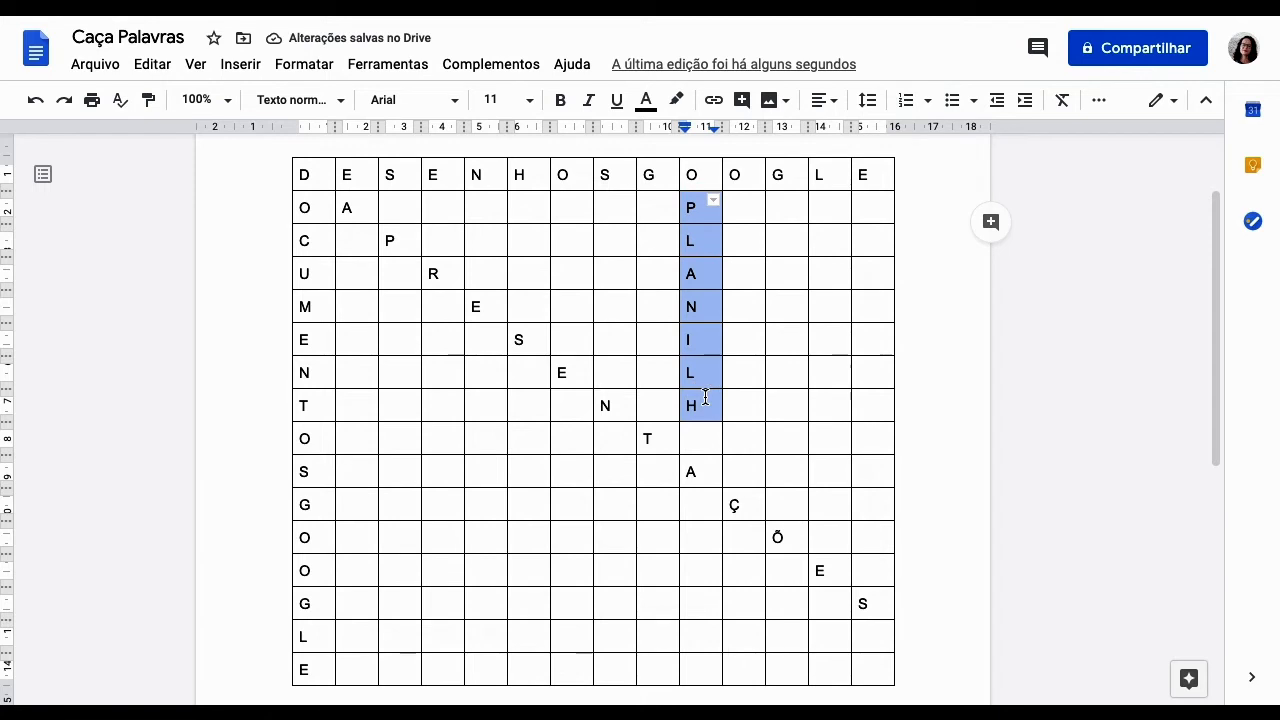
{"action": "key", "text": "Delete"}
{"action": "key", "text": "Up"}
{"action": "key", "text": "Up"}
{"action": "key", "text": "Up"}
{"action": "key", "text": "Up"}
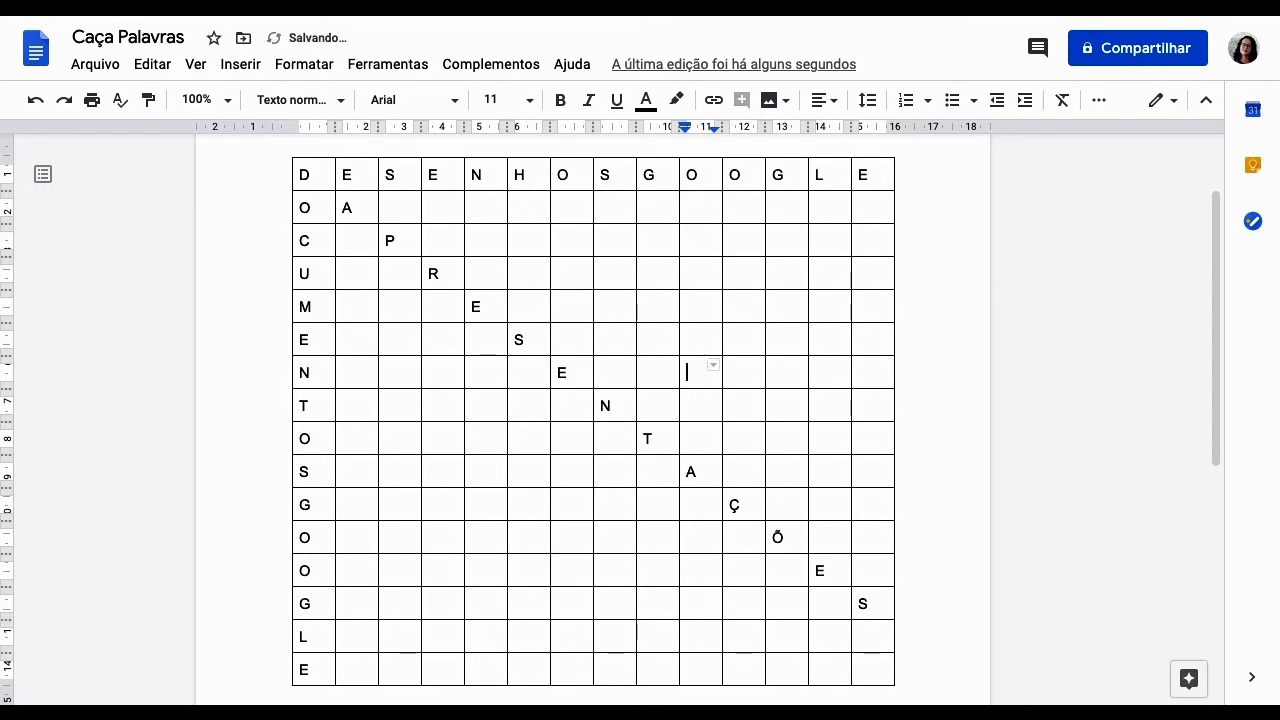
{"action": "key", "text": "Up"}
{"action": "key", "text": "ctrl+z"}
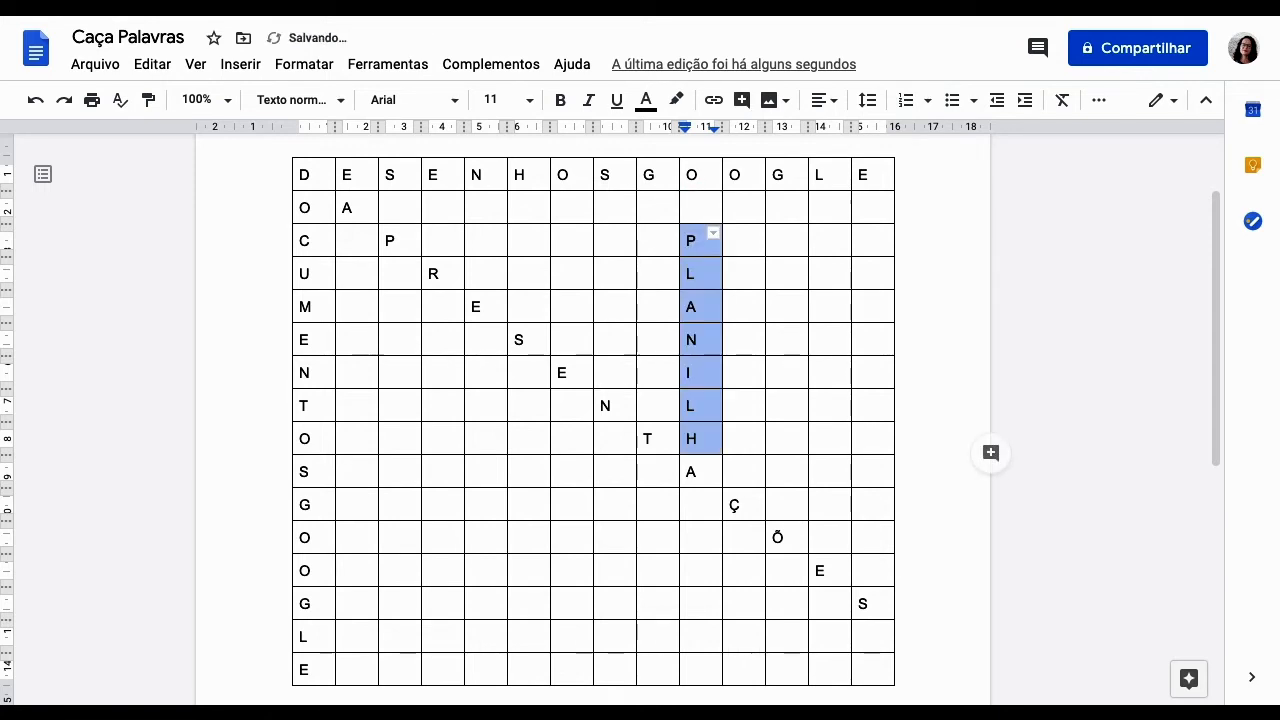
{"action": "left_click", "coordinate": [703, 506]}
{"action": "type", "text": "S"}
Step: Shorten the blank in the "Criando uma lista de itens" sentence and end the sentence with "Google."
{"action": "scroll", "coordinate": [748, 534], "scroll_direction": "down", "scroll_amount": 5}
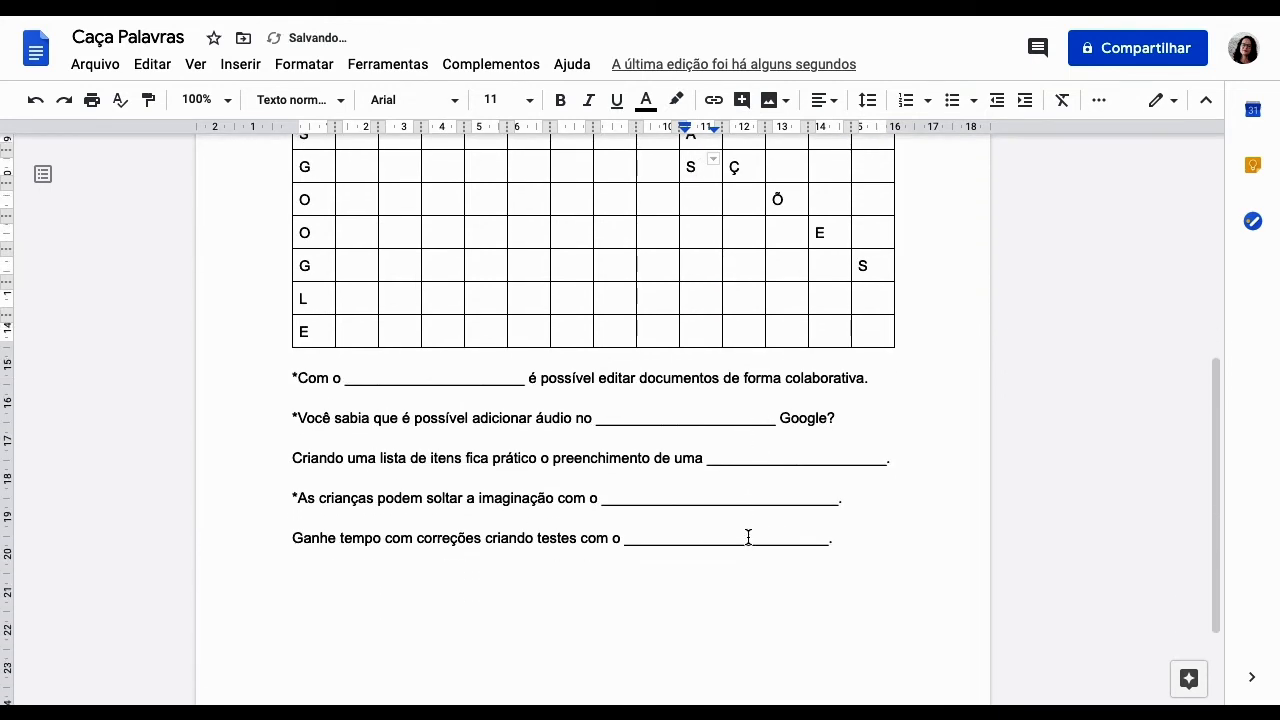
{"action": "left_click", "coordinate": [889, 458]}
{"action": "key", "text": "BackSpace"}
{"action": "key", "text": "BackSpace"}
{"action": "key", "text": "BackSpace"}
{"action": "key", "text": "BackSpace"}
{"action": "key", "text": "BackSpace"}
{"action": "key", "text": "BackSpace"}
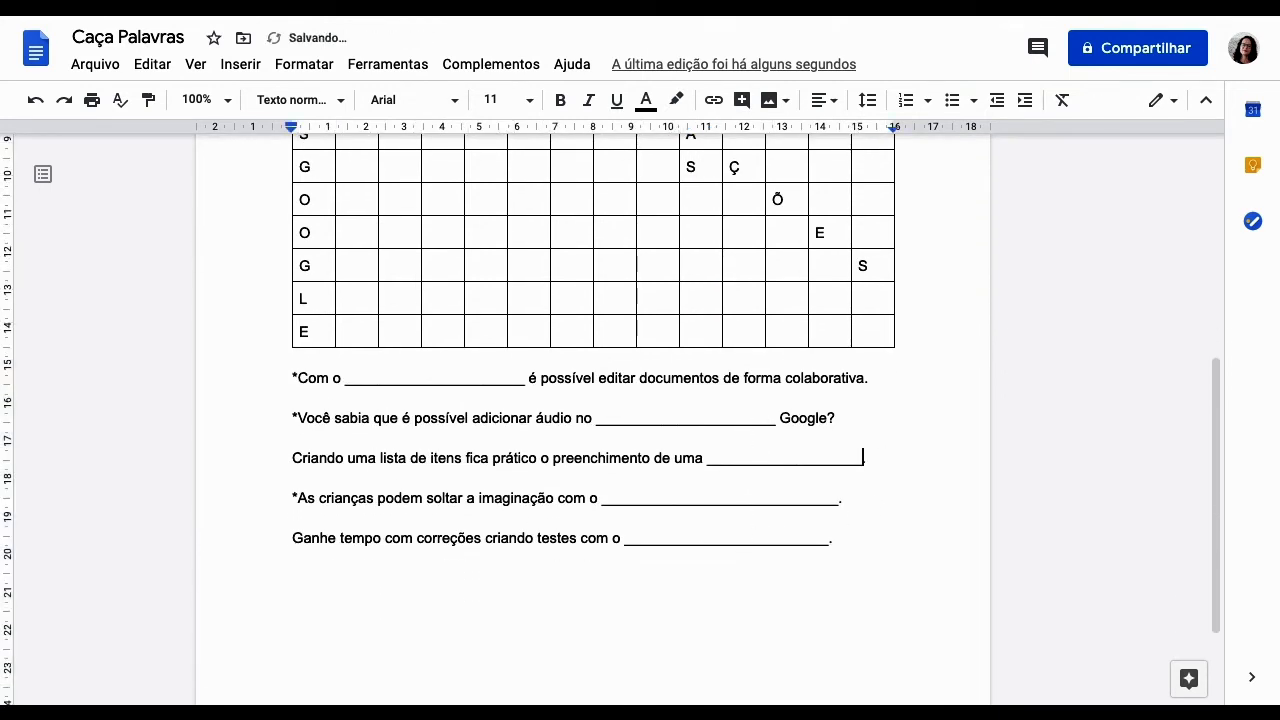
{"action": "type", "text": "Google."}
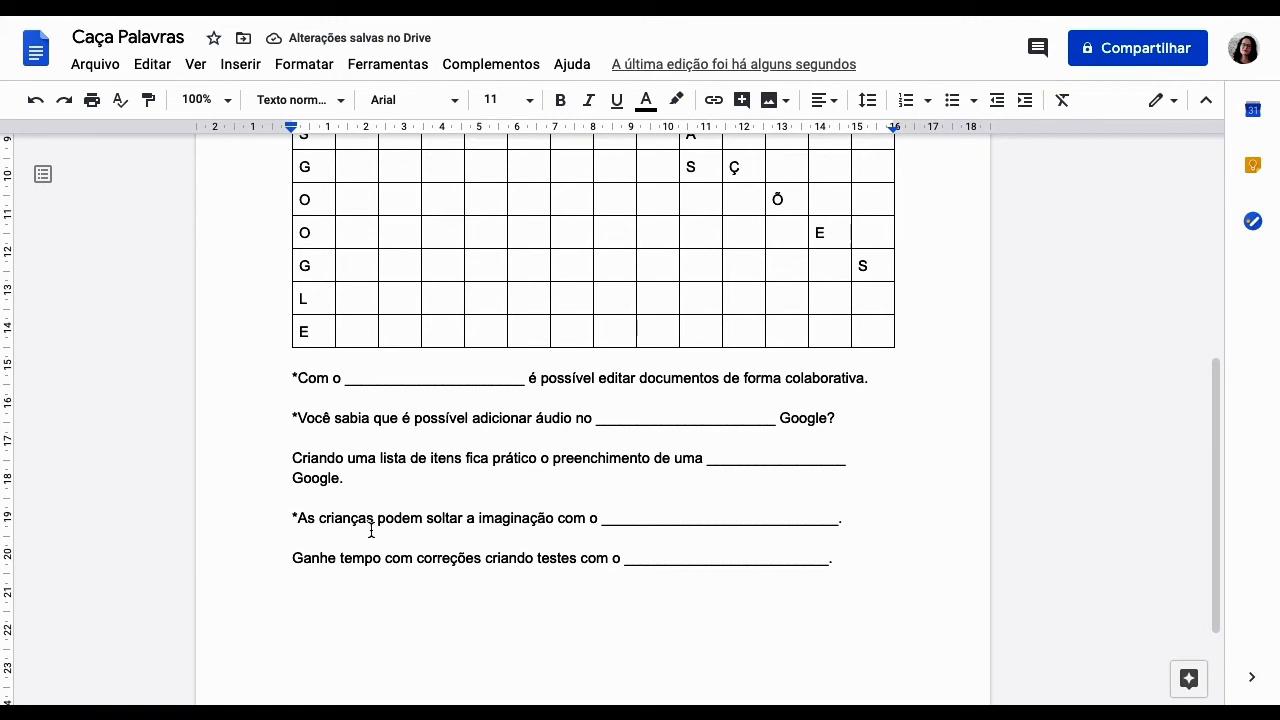
Step: Spell FORMULÁRIOS across the third row from the end, one letter per cell, finishing on the diagonal word's final S
{"action": "scroll", "coordinate": [362, 546], "scroll_direction": "up", "scroll_amount": 5}
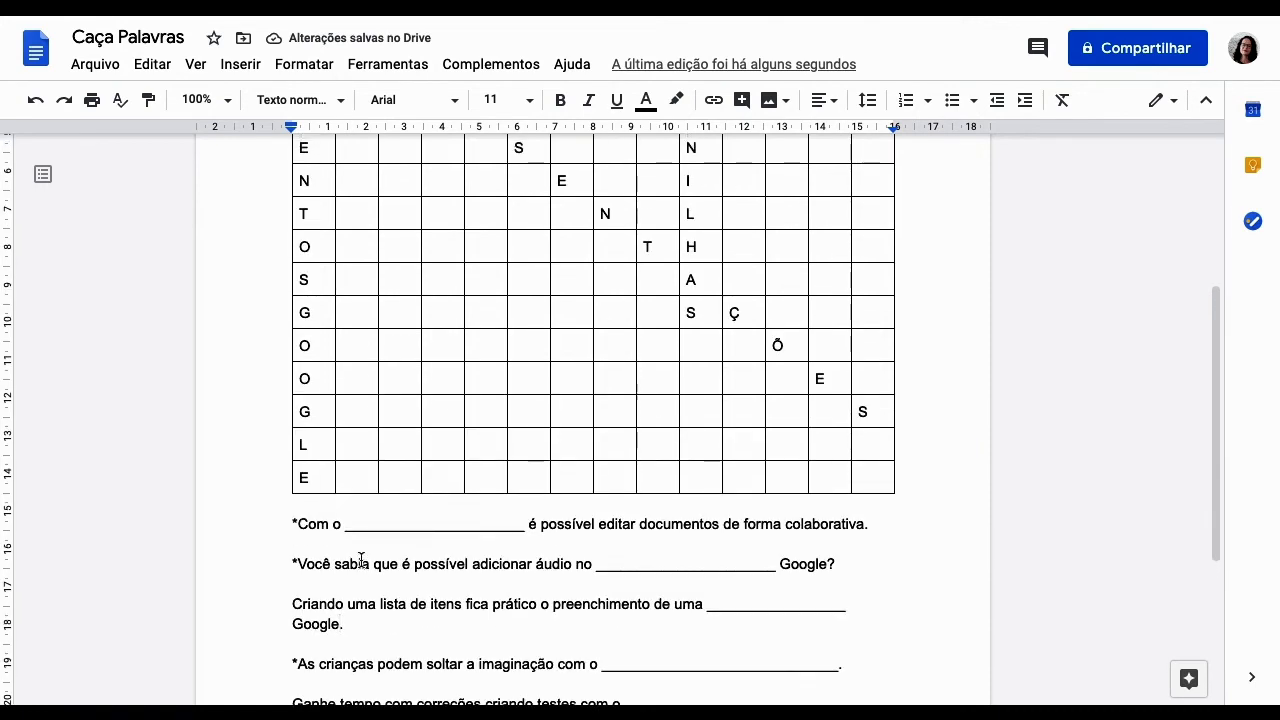
{"action": "scroll", "coordinate": [360, 562], "scroll_direction": "down", "scroll_amount": 1}
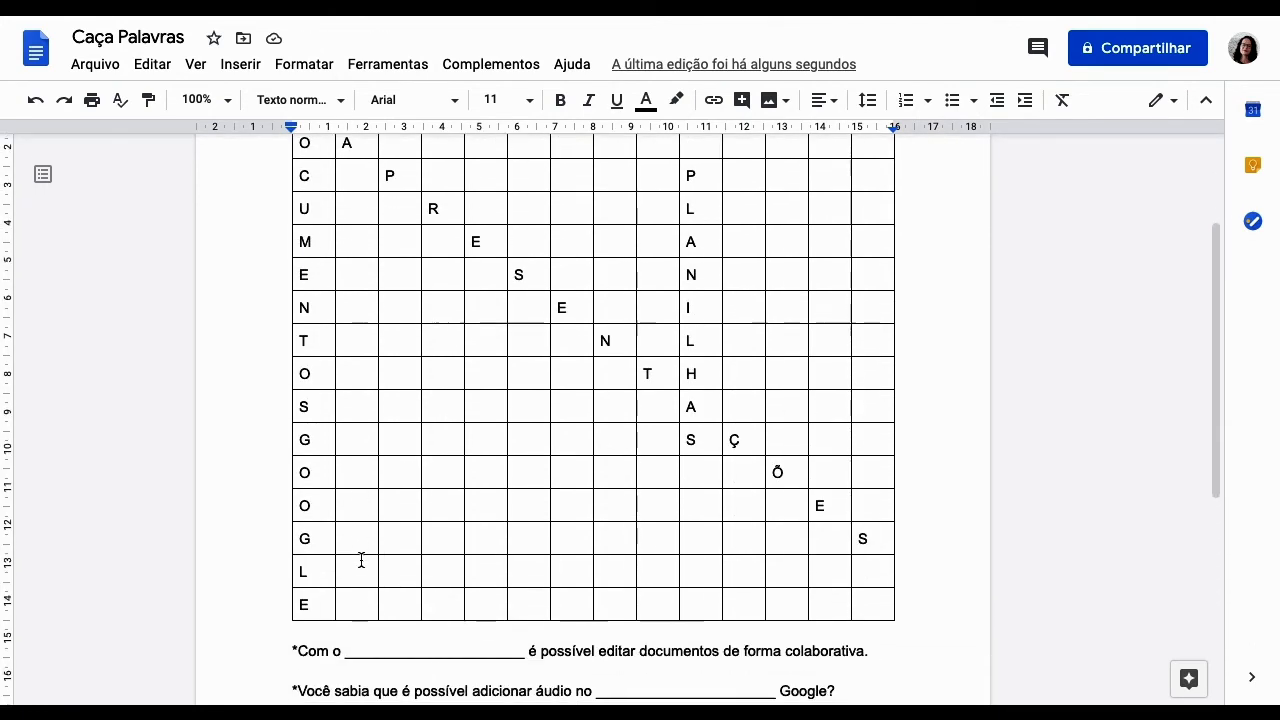
{"action": "left_click", "coordinate": [358, 569]}
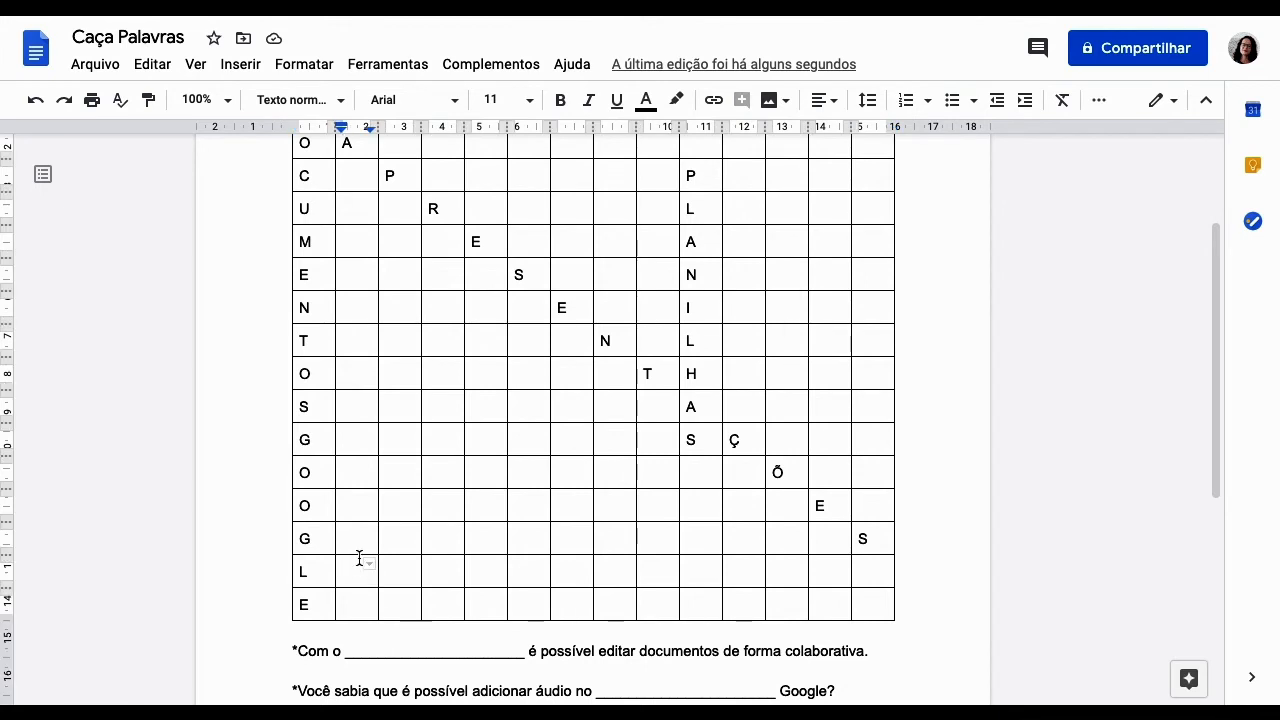
{"action": "left_click", "coordinate": [819, 539]}
{"action": "type", "text": "o"}
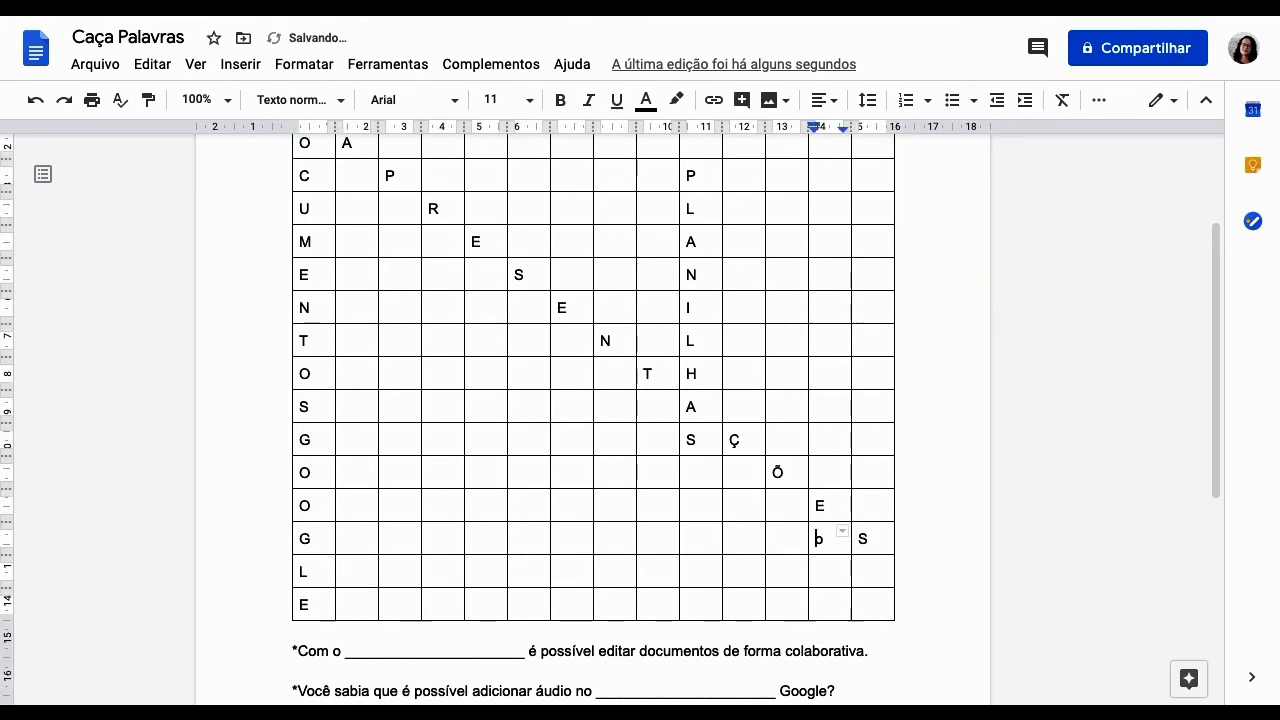
{"action": "key", "text": "BackSpace"}
{"action": "type", "text": "o"}
{"action": "key", "text": "BackSpace"}
{"action": "type", "text": "O"}
{"action": "left_click", "coordinate": [776, 538]}
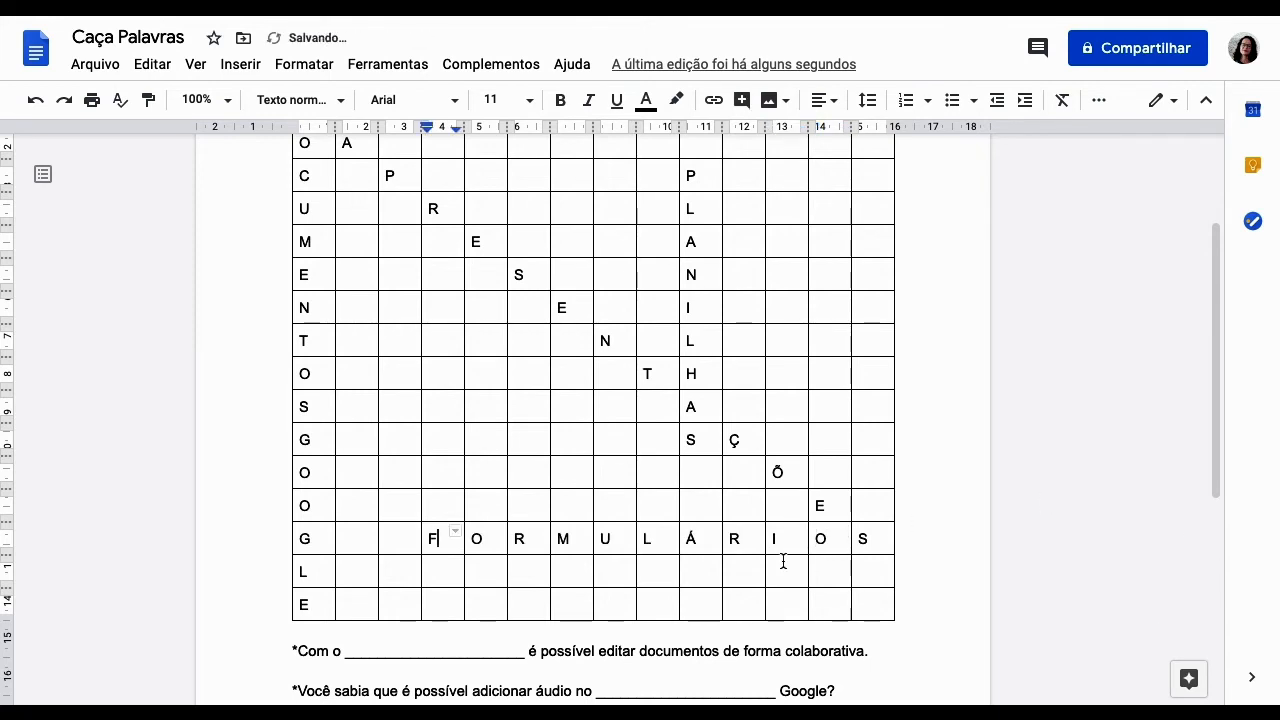
Step: Add "Google" after the blank in the "Ganhe tempo com correções" sentence, before the period
{"action": "scroll", "coordinate": [783, 557], "scroll_direction": "down", "scroll_amount": 5}
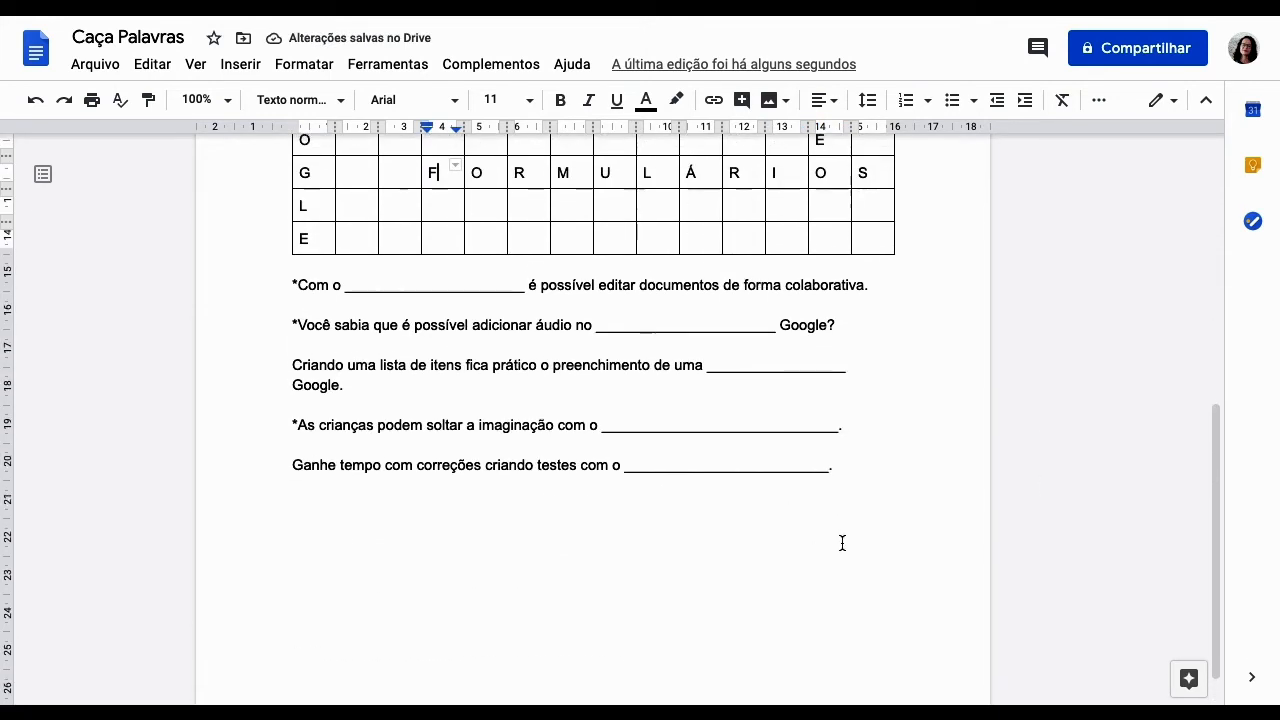
{"action": "left_click", "coordinate": [829, 466]}
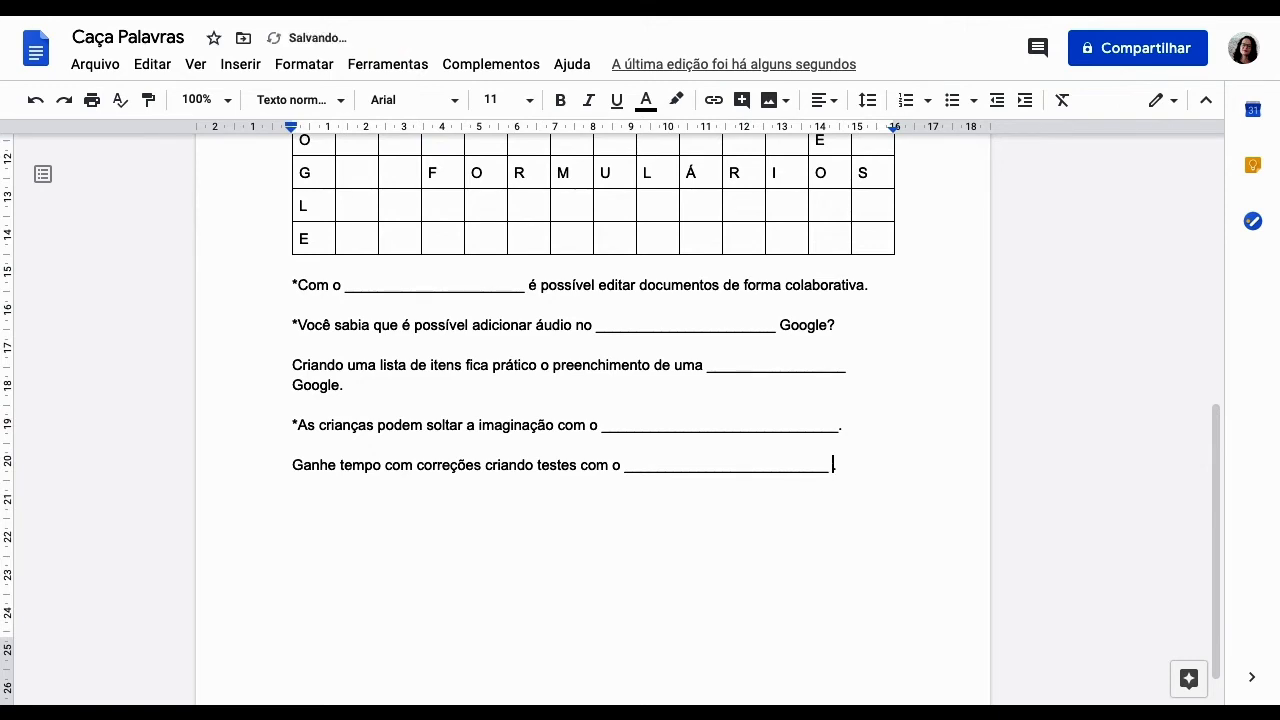
{"action": "type", "text": "Google"}
Step: Fill the second row after the A with the capital filler letters F, F, B, C, G and J, one per cell
{"action": "scroll", "coordinate": [925, 538], "scroll_direction": "up", "scroll_amount": 6}
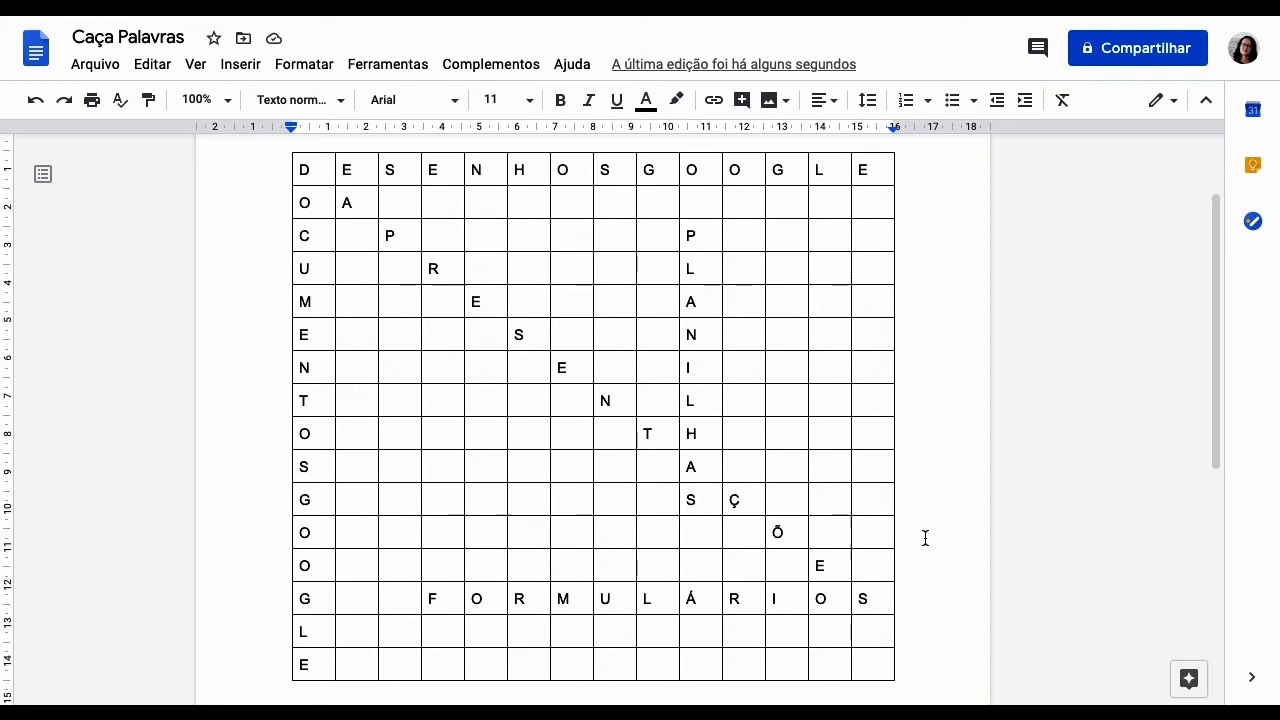
{"action": "scroll", "coordinate": [925, 538], "scroll_direction": "down", "scroll_amount": 4}
{"action": "scroll", "coordinate": [925, 538], "scroll_direction": "up", "scroll_amount": 3}
{"action": "scroll", "coordinate": [925, 538], "scroll_direction": "up", "scroll_amount": 2}
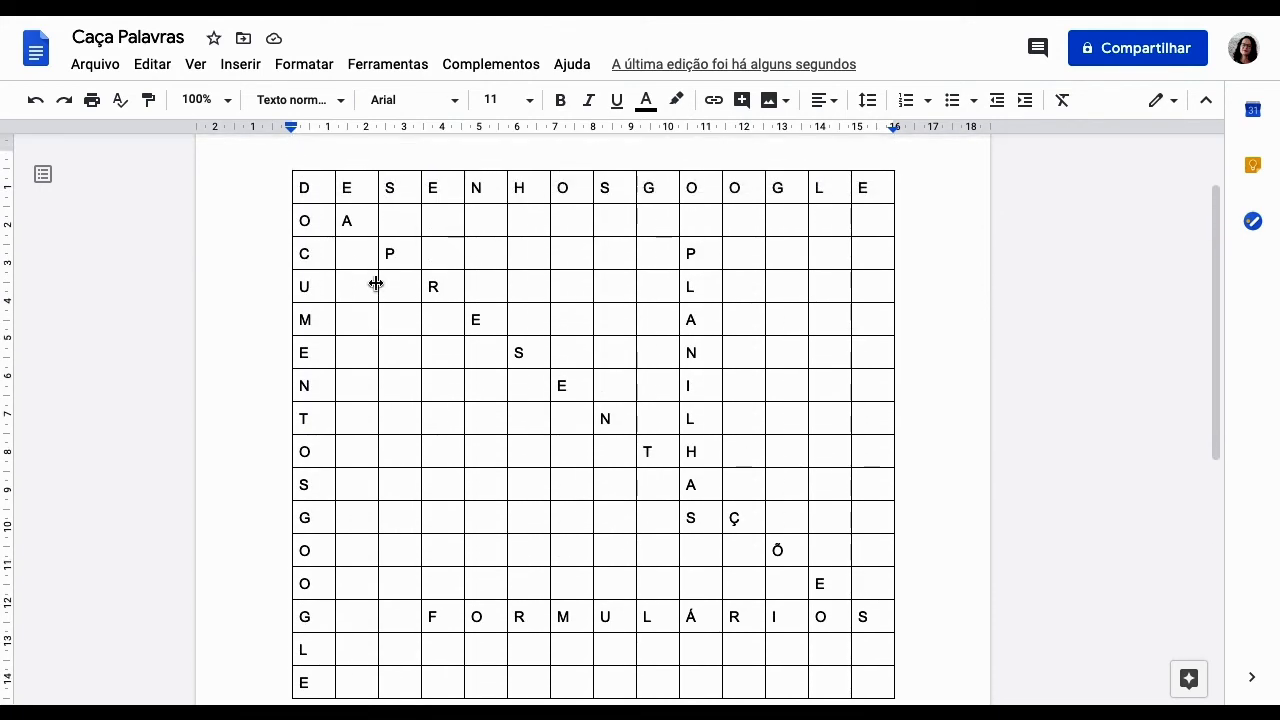
{"action": "left_click", "coordinate": [394, 228]}
{"action": "type", "text": "f"}
{"action": "key", "text": "Tab"}
{"action": "key", "text": "Left"}
{"action": "key", "text": "BackSpace"}
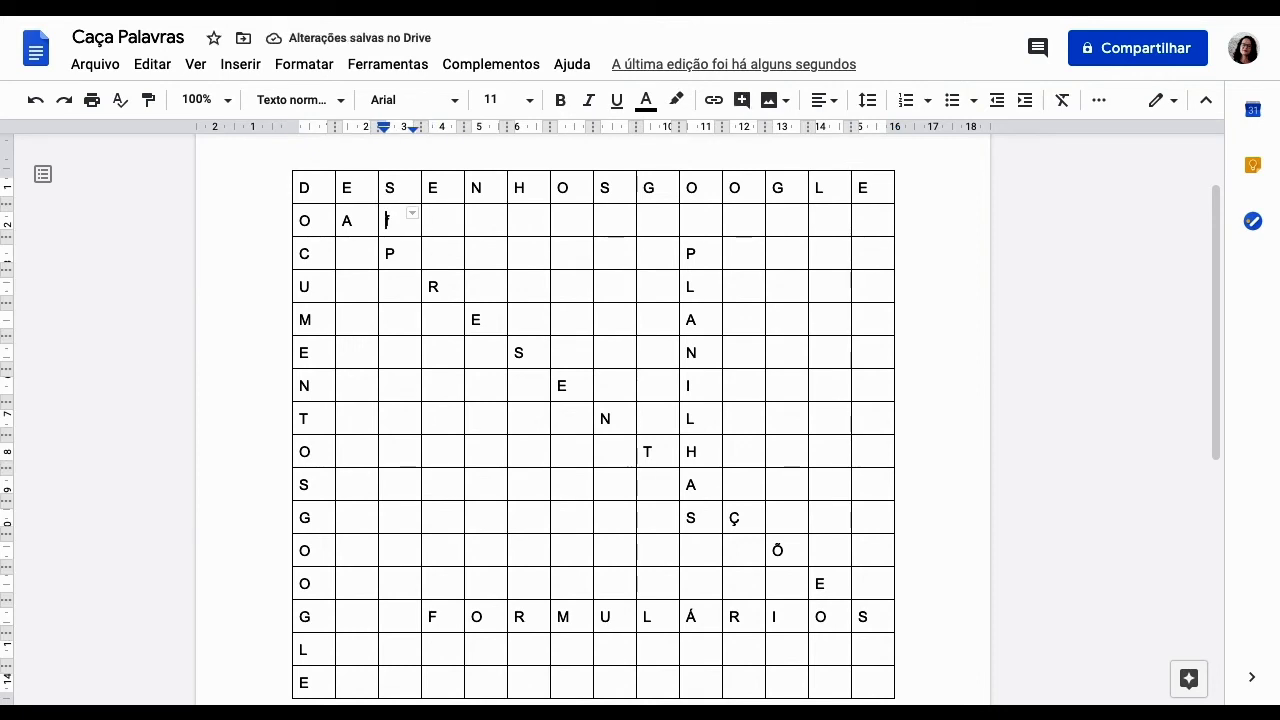
{"action": "key", "text": "shift+Left"}
{"action": "type", "text": "F"}
{"action": "key", "text": "Tab"}
{"action": "type", "text": "F"}
{"action": "key", "text": "Tab"}
{"action": "type", "text": "B"}
{"action": "key", "text": "Tab"}
{"action": "type", "text": "C"}
{"action": "key", "text": "Tab"}
{"action": "type", "text": "G"}
{"action": "key", "text": "Tab"}
{"action": "type", "text": "J"}
{"action": "key", "text": "Tab"}
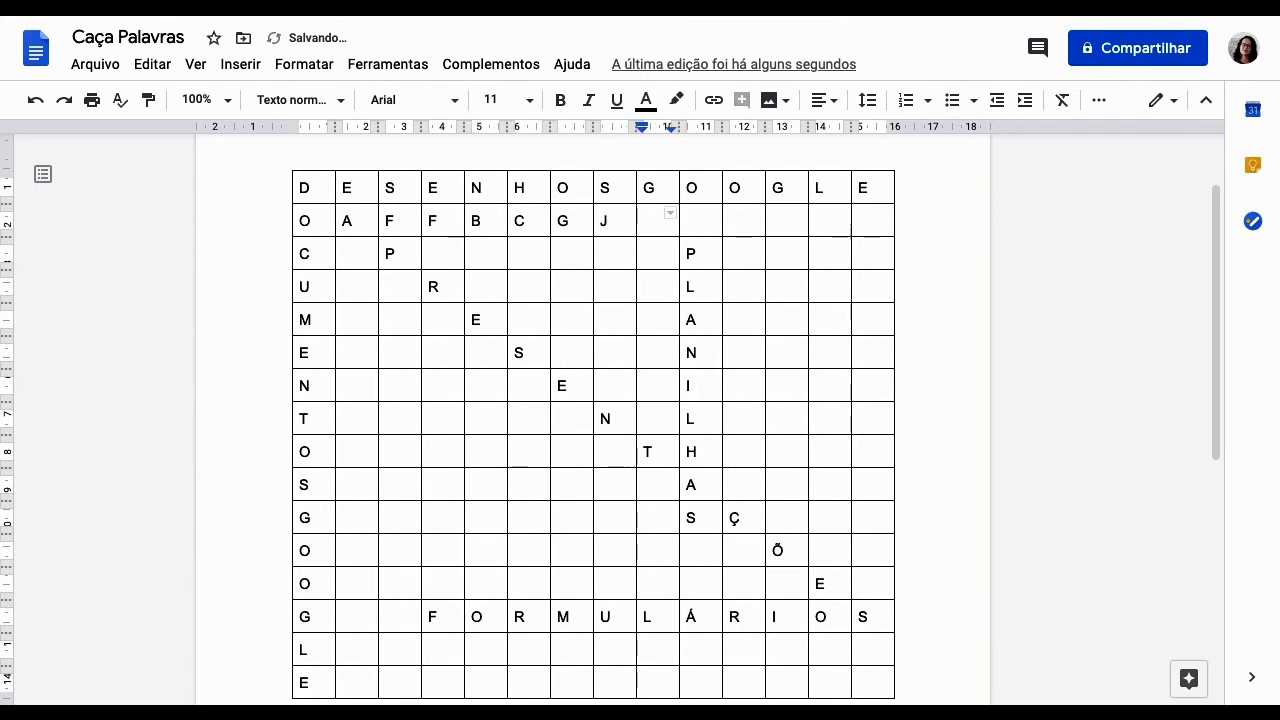
Step: Complete the second row with O, R, H, X, R and T, and fill every remaining empty grid cell with random capital letters
{"action": "type", "text": "O"}
{"action": "key", "text": "Tab"}
{"action": "type", "text": "R"}
{"action": "key", "text": "Tab"}
{"action": "type", "text": "H"}
{"action": "key", "text": "Tab"}
{"action": "type", "text": "X"}
{"action": "key", "text": "Tab"}
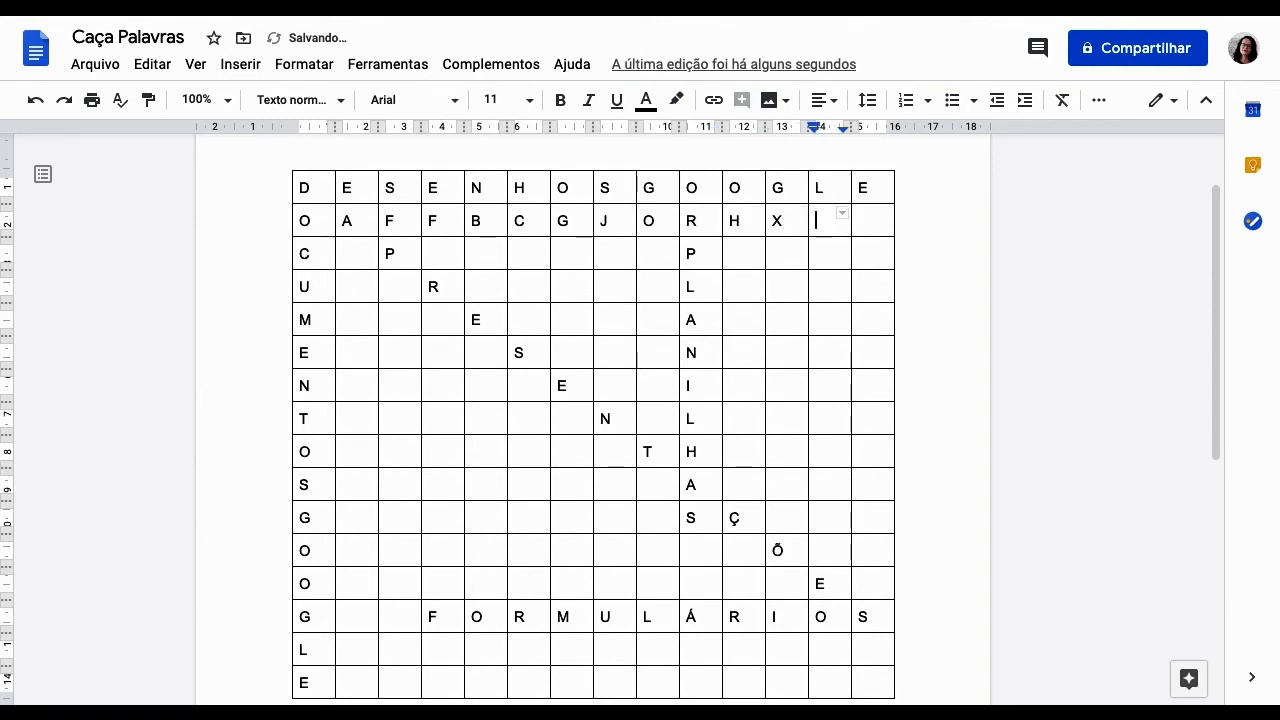
{"action": "type", "text": "R"}
{"action": "key", "text": "Tab"}
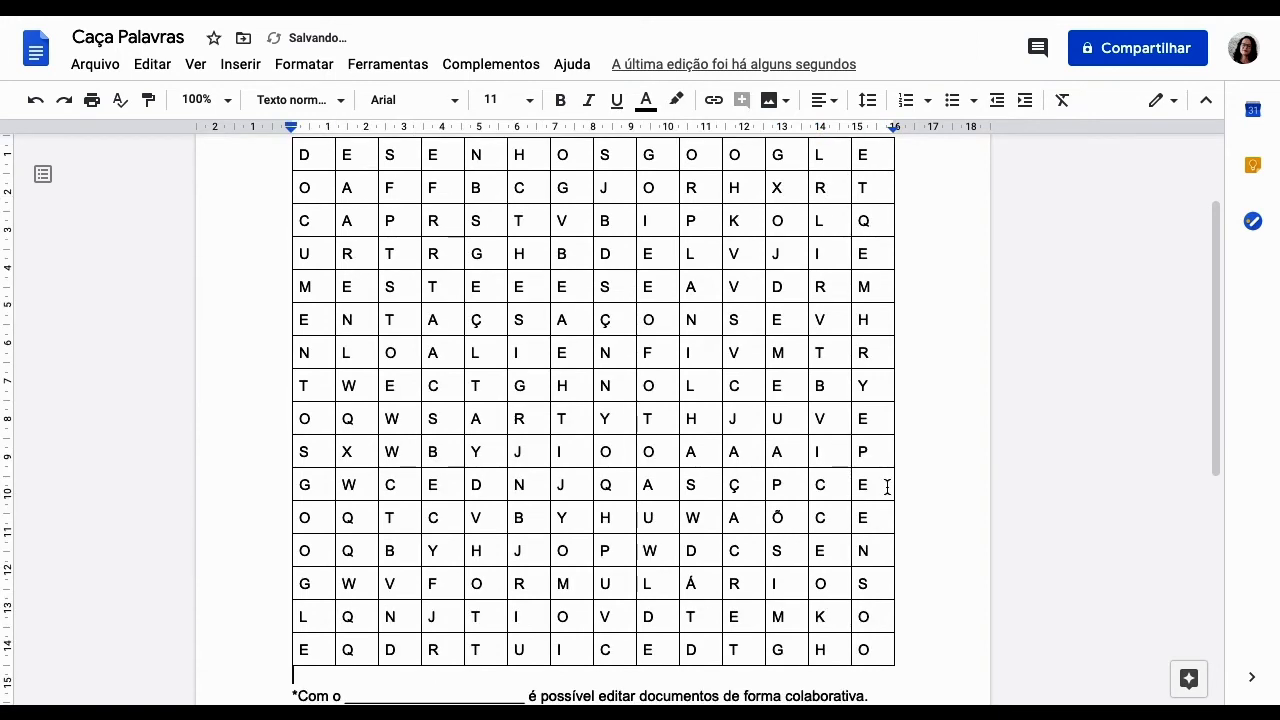
{"action": "scroll", "coordinate": [887, 487], "scroll_direction": "up", "scroll_amount": 1}
{"action": "scroll", "coordinate": [887, 487], "scroll_direction": "down", "scroll_amount": 1}
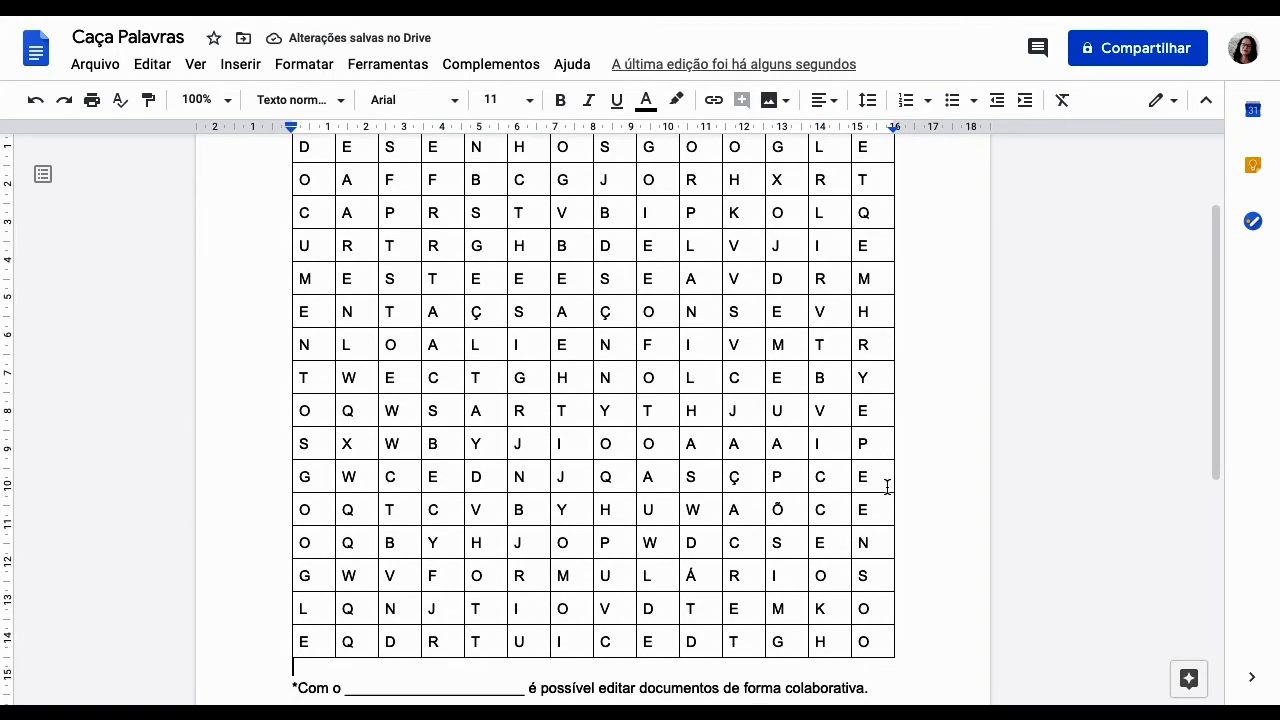
Step: Centre the letters horizontally in every cell of the word search grid
{"action": "scroll", "coordinate": [951, 471], "scroll_direction": "up", "scroll_amount": 1}
{"action": "scroll", "coordinate": [951, 471], "scroll_direction": "down", "scroll_amount": 1}
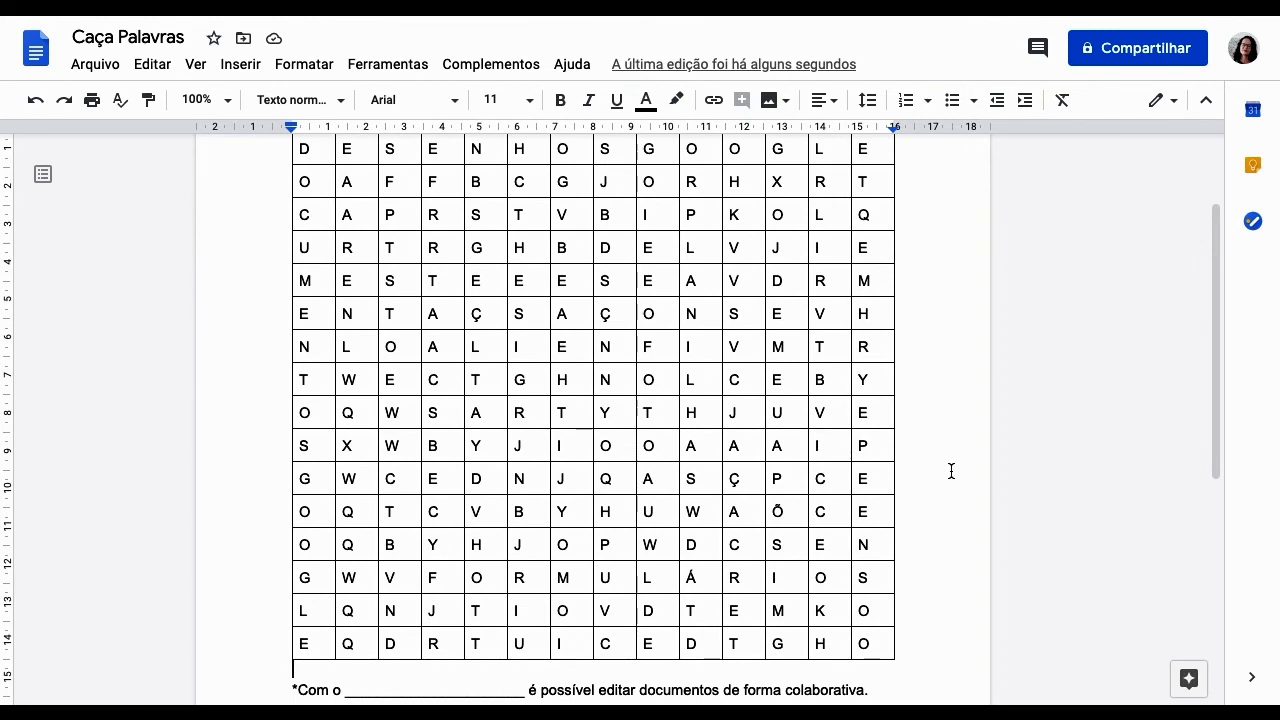
{"action": "scroll", "coordinate": [951, 471], "scroll_direction": "up", "scroll_amount": 1}
{"action": "scroll", "coordinate": [951, 471], "scroll_direction": "down", "scroll_amount": 1}
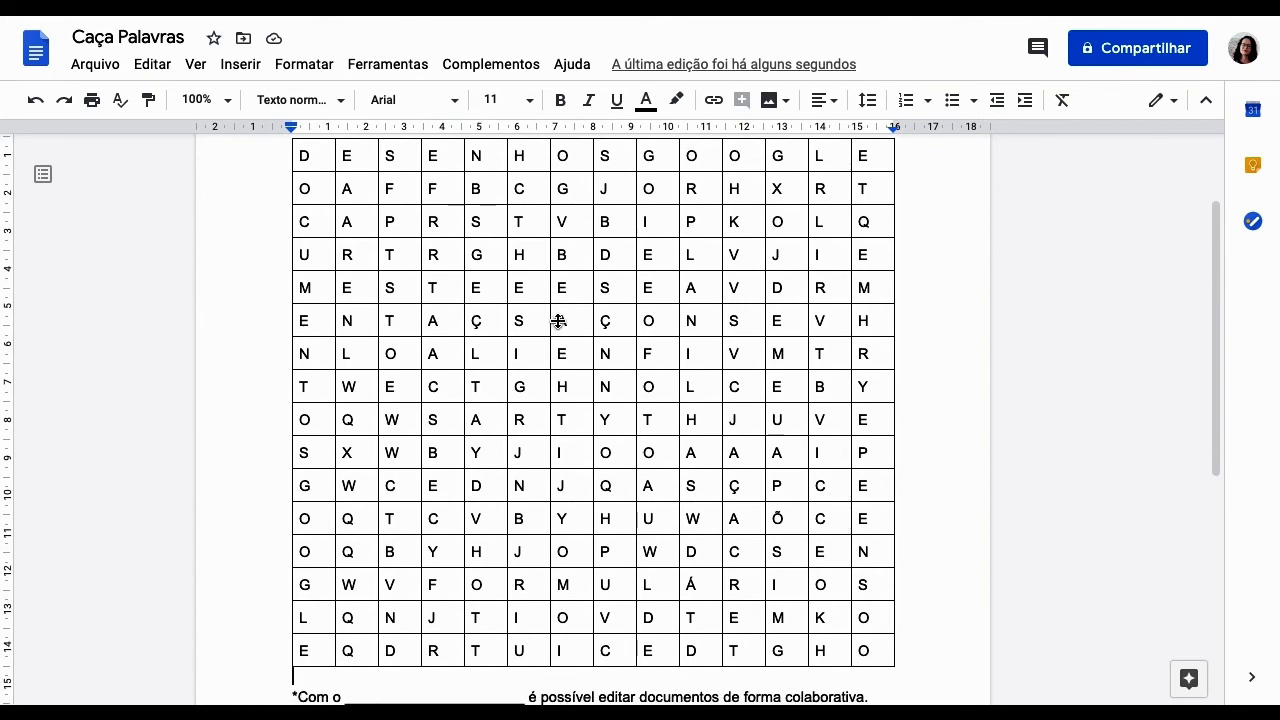
{"action": "left_click_drag", "start_coordinate": [301, 156], "coordinate": [874, 650]}
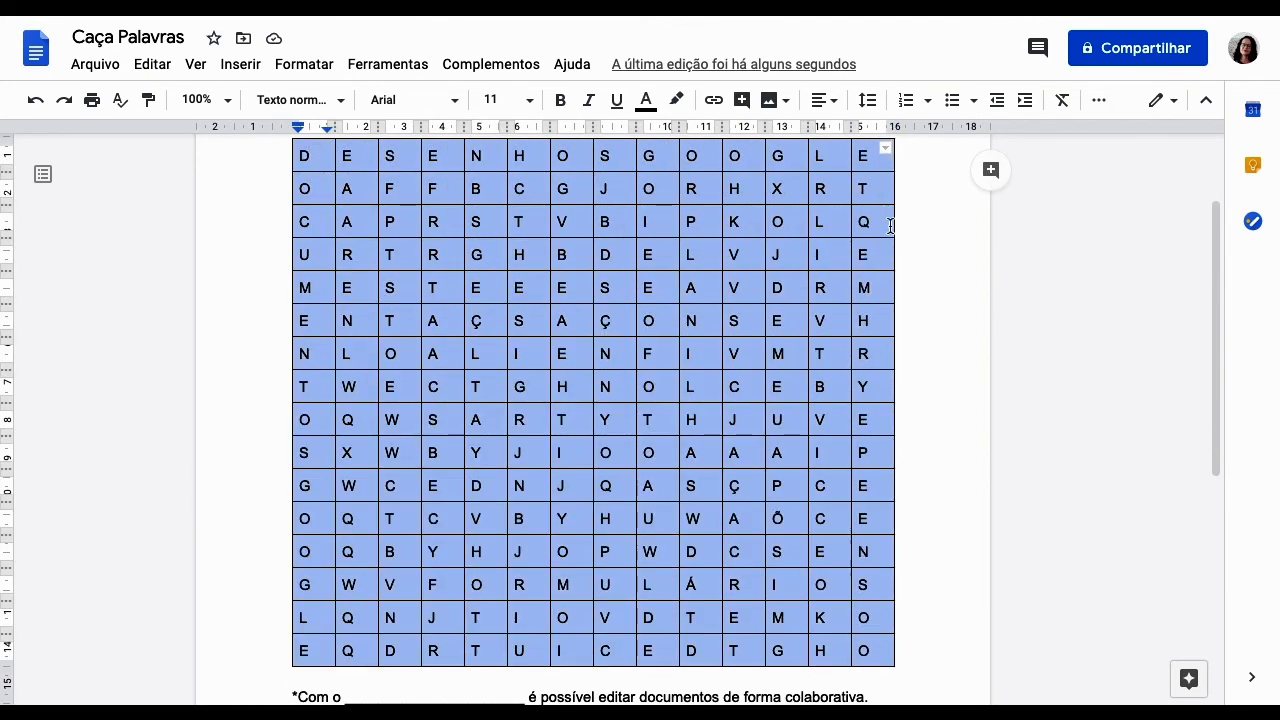
{"action": "left_click", "coordinate": [821, 100]}
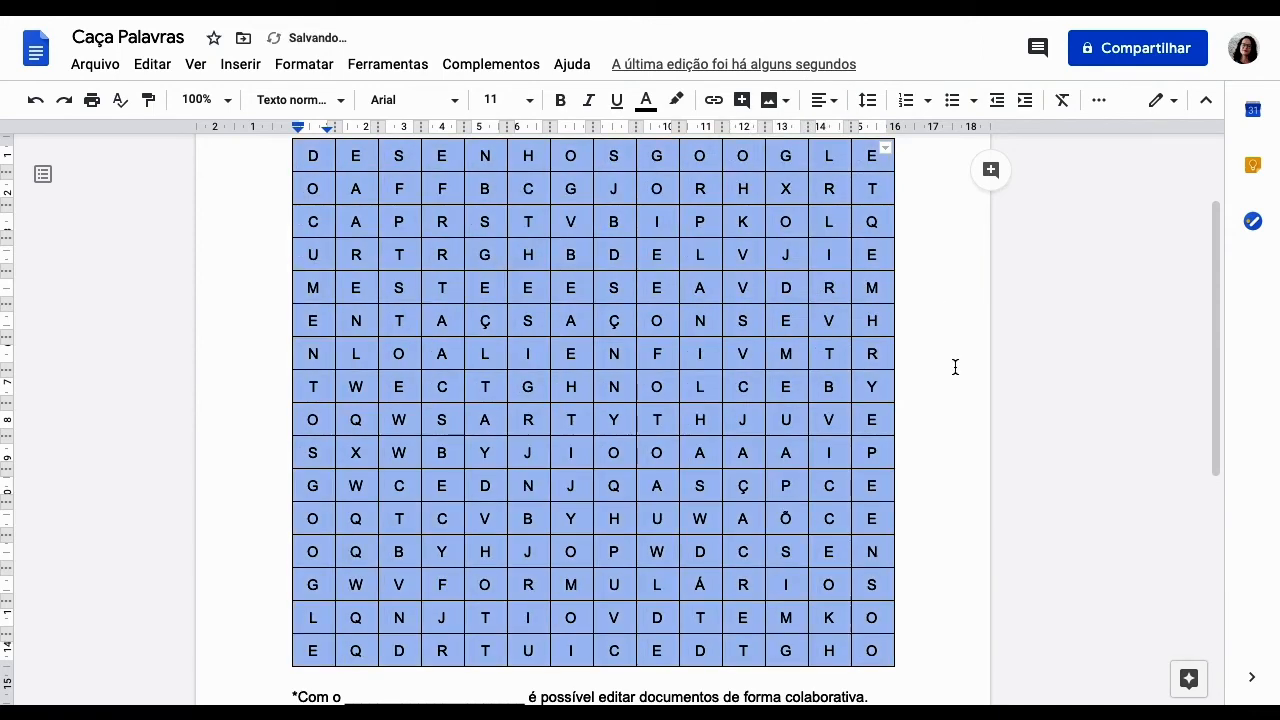
{"action": "left_click", "coordinate": [955, 367]}
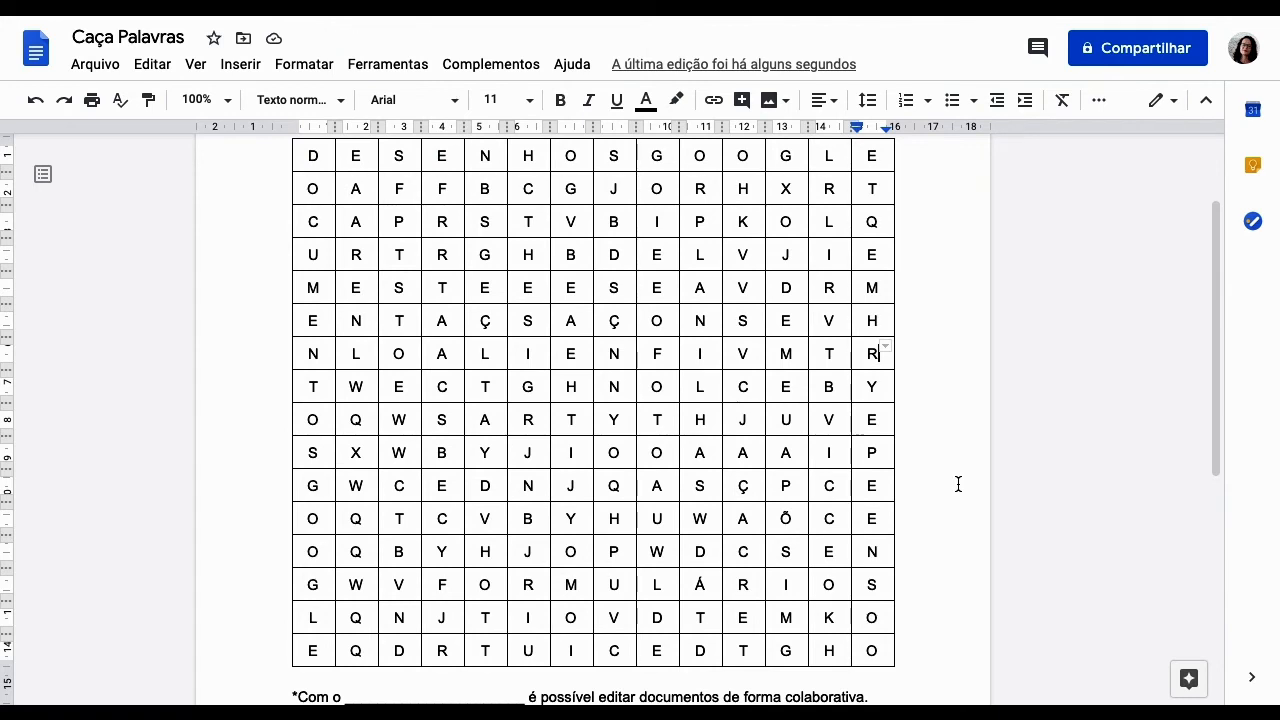
Step: Open the table properties for the whole grid and set the vertical cell alignment to Centro
{"action": "left_click", "coordinate": [308, 152]}
{"action": "left_click_drag", "start_coordinate": [466, 173], "coordinate": [883, 654]}
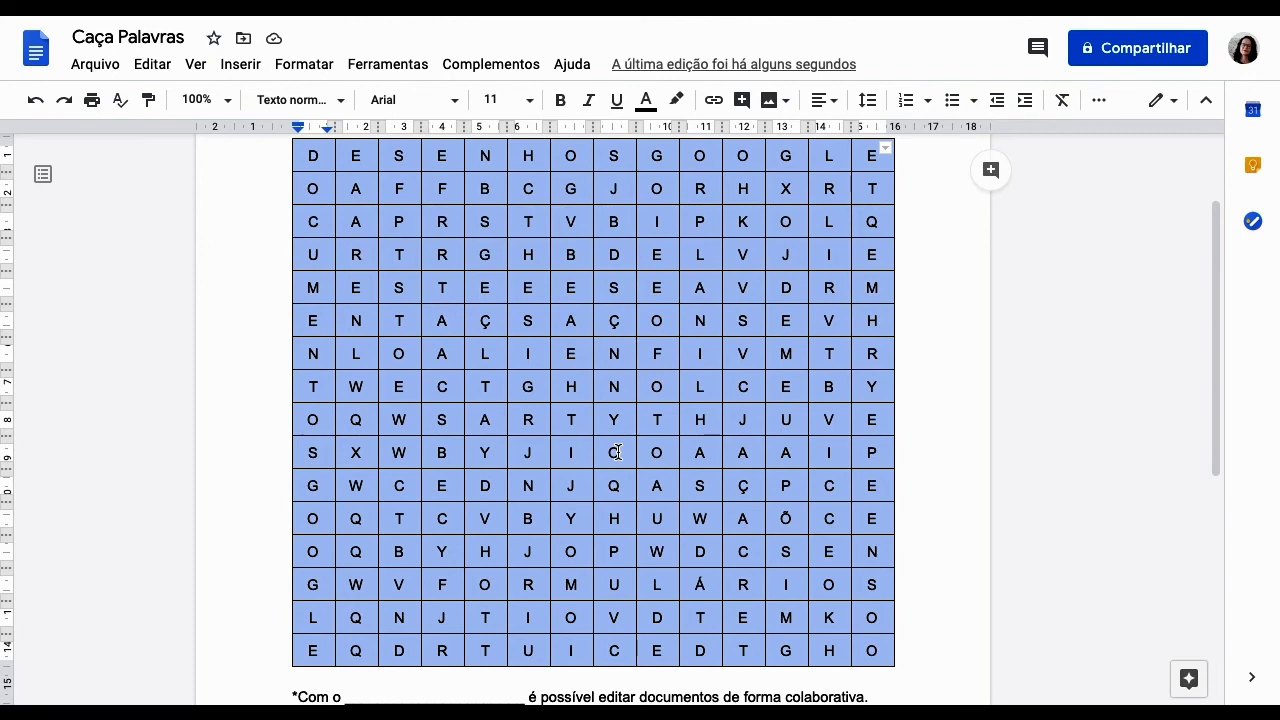
{"action": "left_click", "coordinate": [309, 66]}
{"action": "mouse_move", "coordinate": [363, 392]}
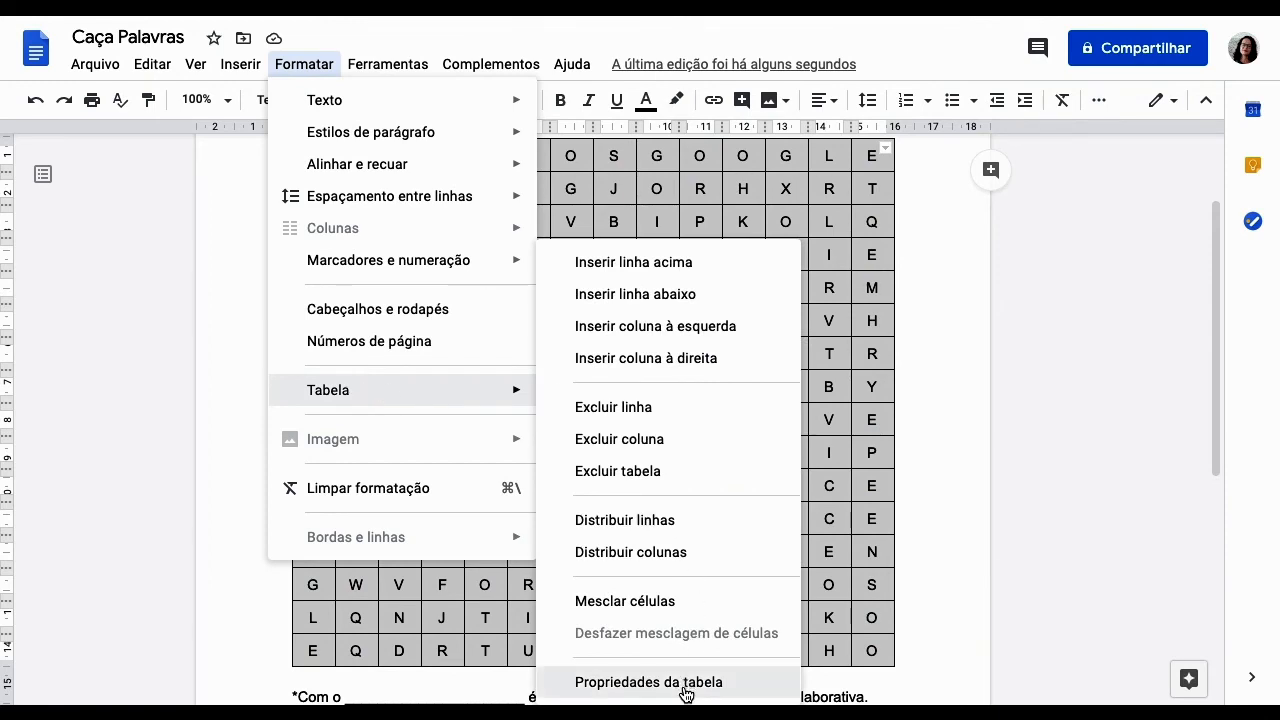
{"action": "left_click", "coordinate": [667, 683]}
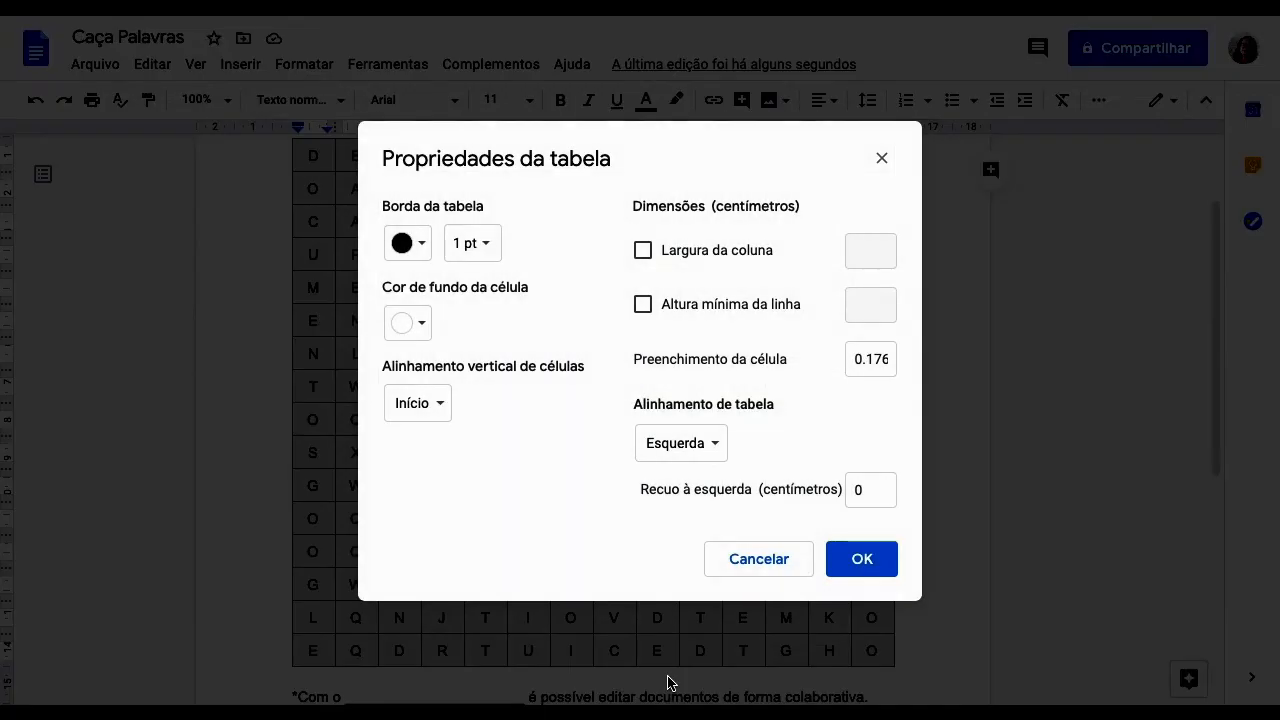
{"action": "left_click", "coordinate": [410, 245]}
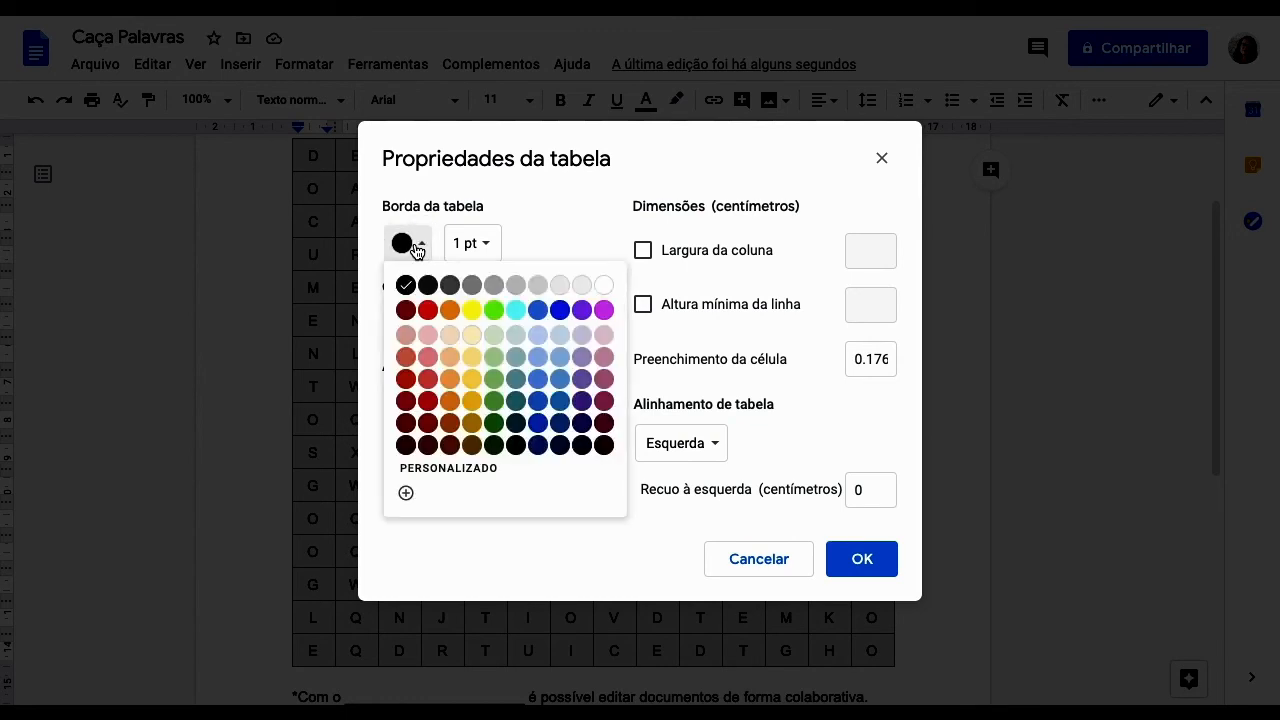
{"action": "left_click", "coordinate": [494, 247]}
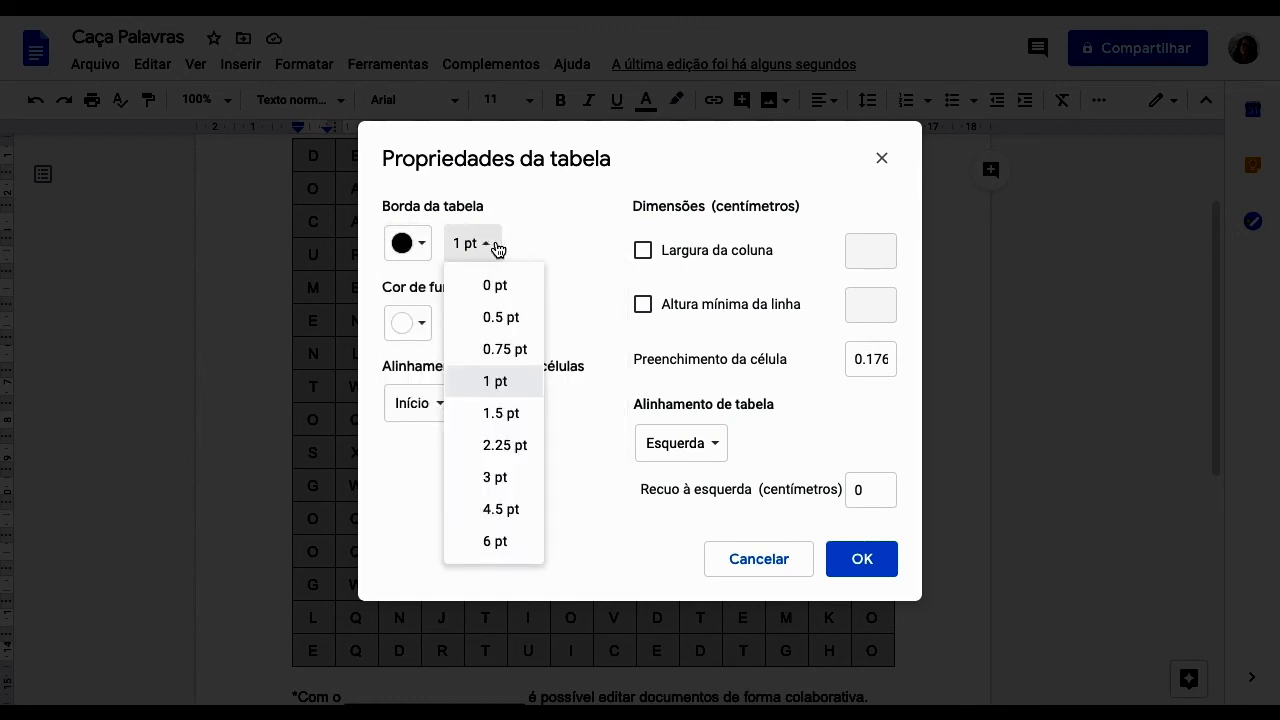
{"action": "left_click", "coordinate": [552, 219]}
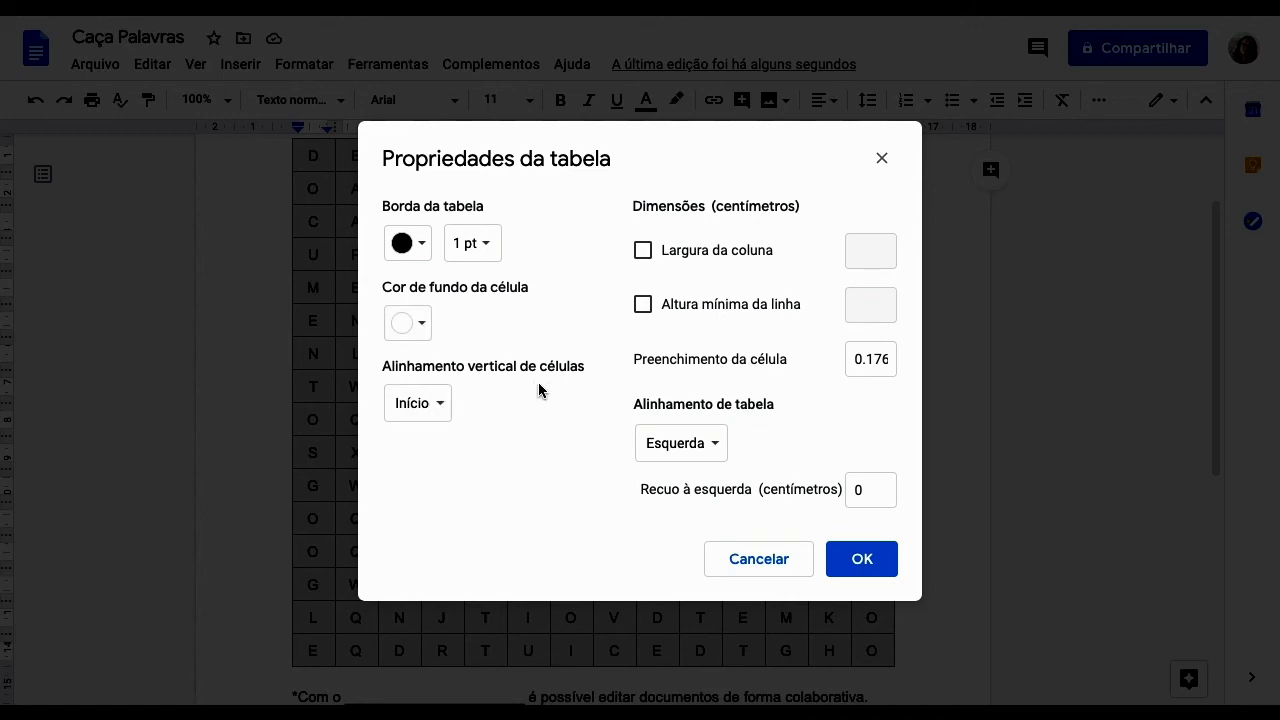
{"action": "left_click", "coordinate": [437, 414]}
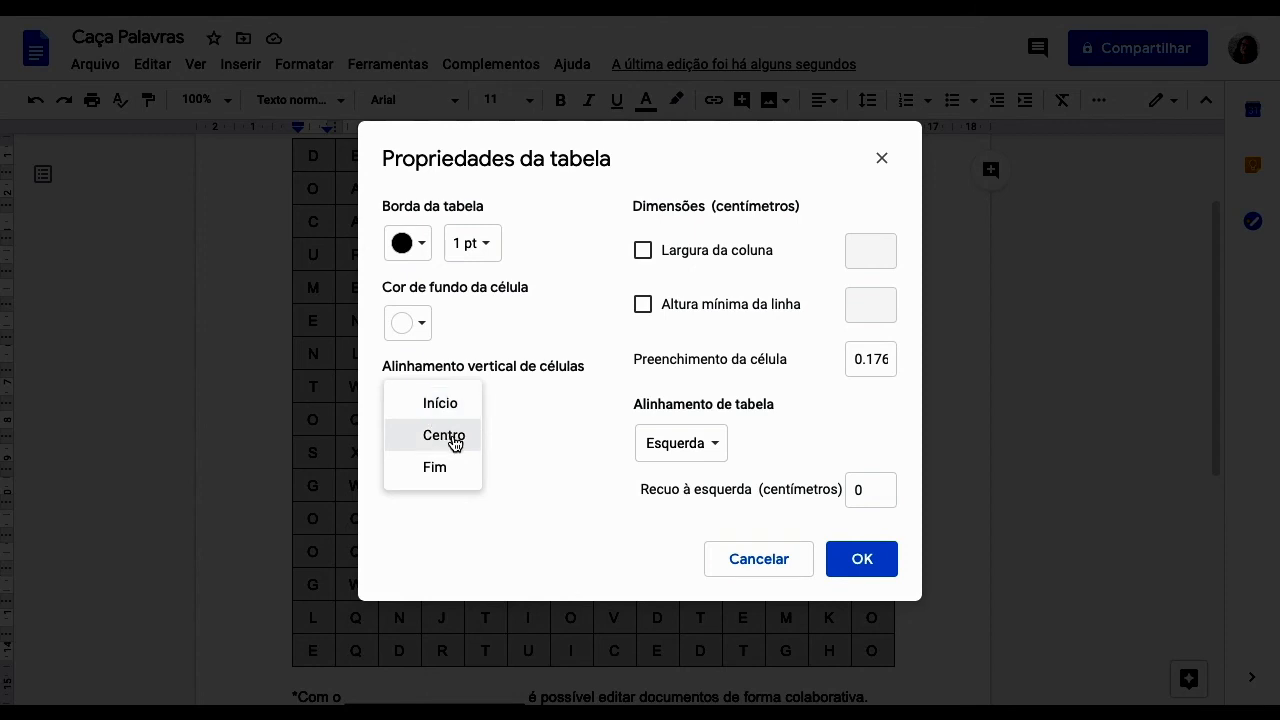
{"action": "left_click", "coordinate": [440, 437]}
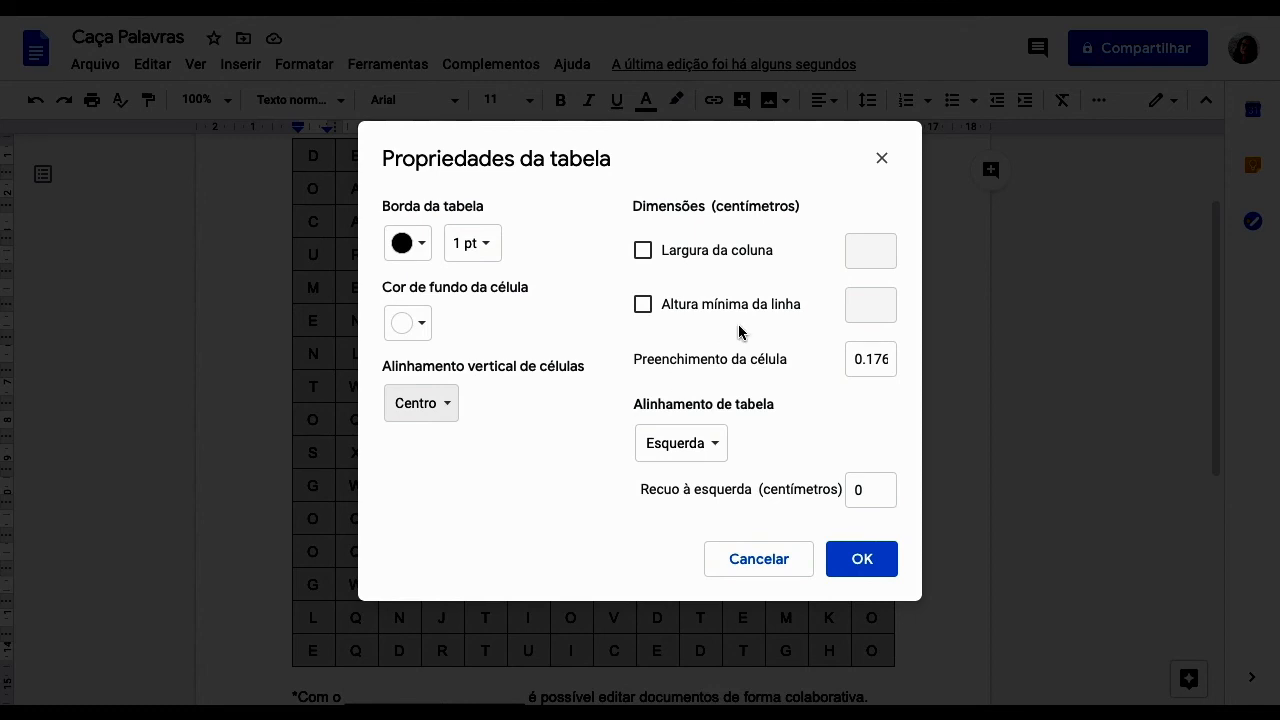
Step: Enable both table dimensions, setting the column width to 2 cm and the minimum row height to 1 cm
{"action": "left_click", "coordinate": [645, 252]}
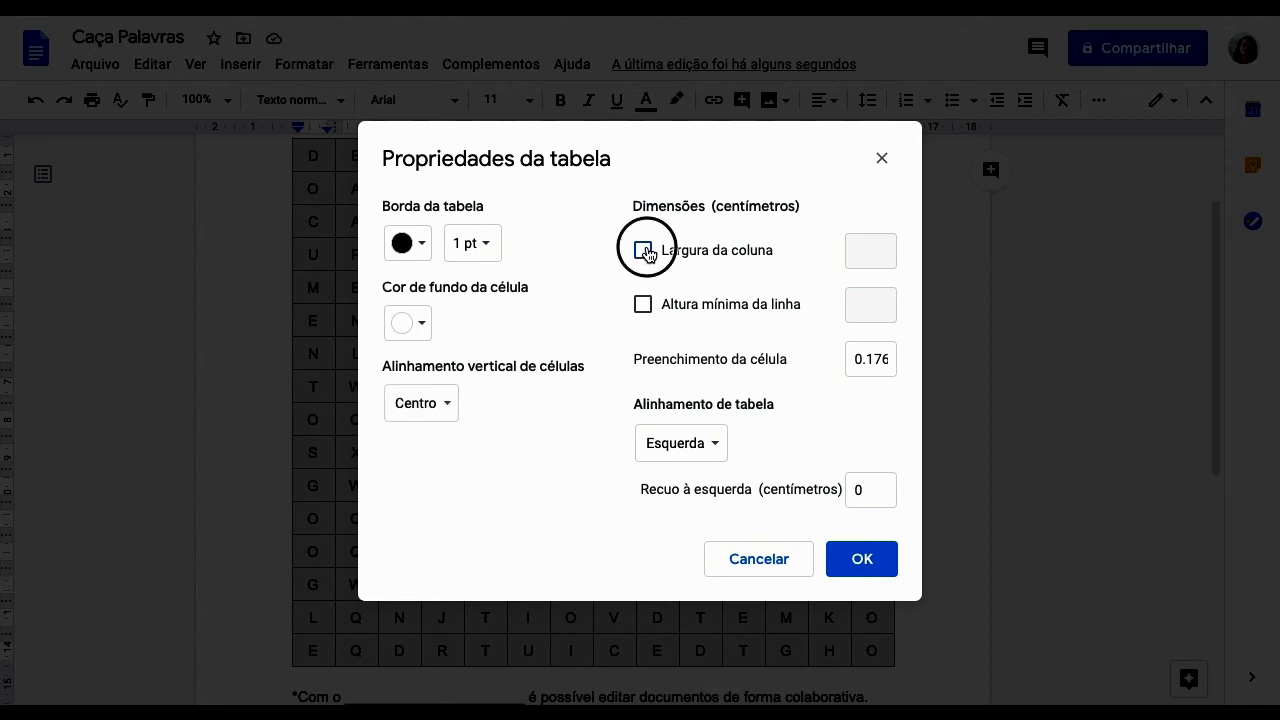
{"action": "left_click", "coordinate": [644, 308]}
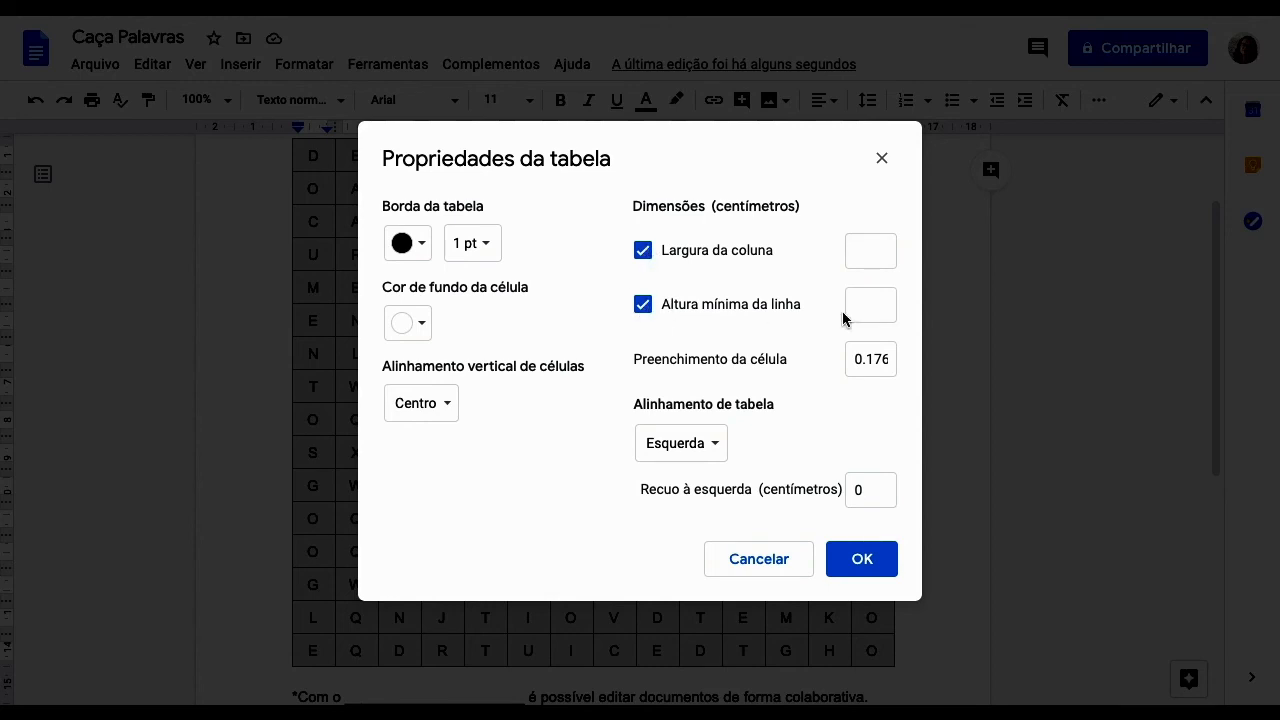
{"action": "left_click", "coordinate": [870, 246]}
{"action": "type", "text": "1"}
{"action": "key", "text": "Tab"}
{"action": "left_click", "coordinate": [878, 250]}
{"action": "key", "text": "BackSpace"}
{"action": "type", "text": "2"}
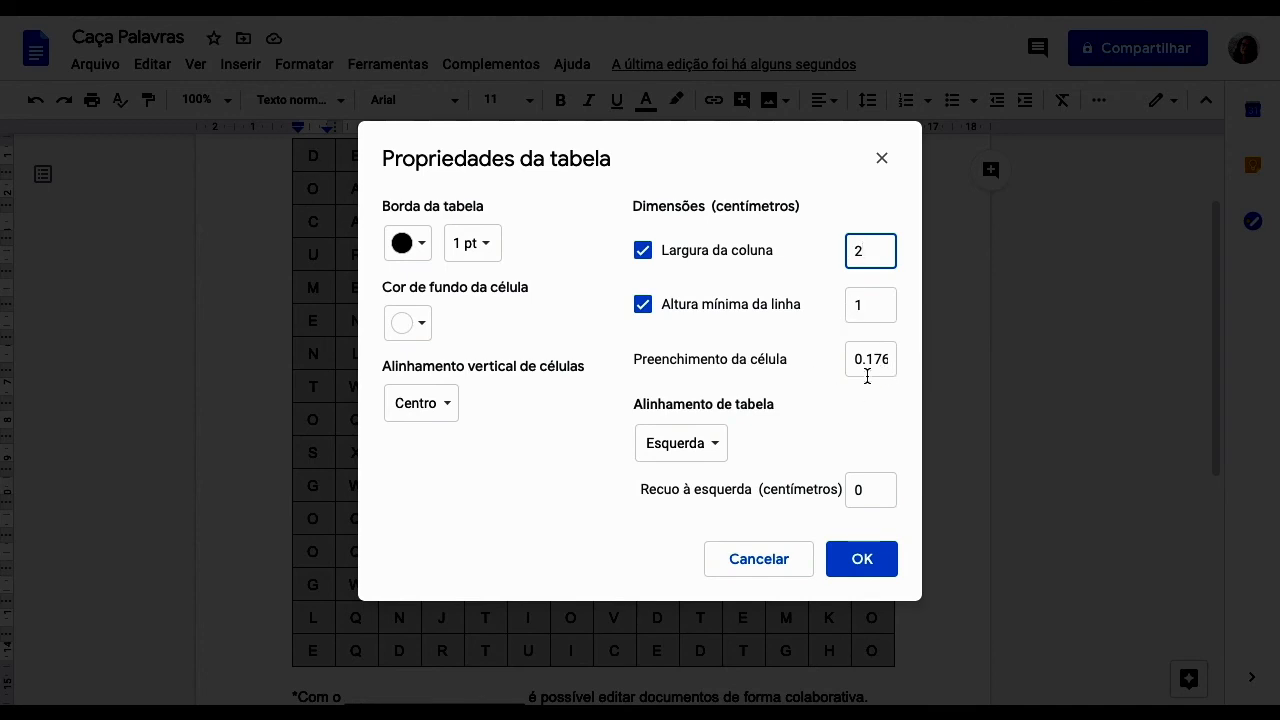
Step: Try the Centro table alignment together with the other new table properties, and undo the applied changes
{"action": "left_click", "coordinate": [715, 453]}
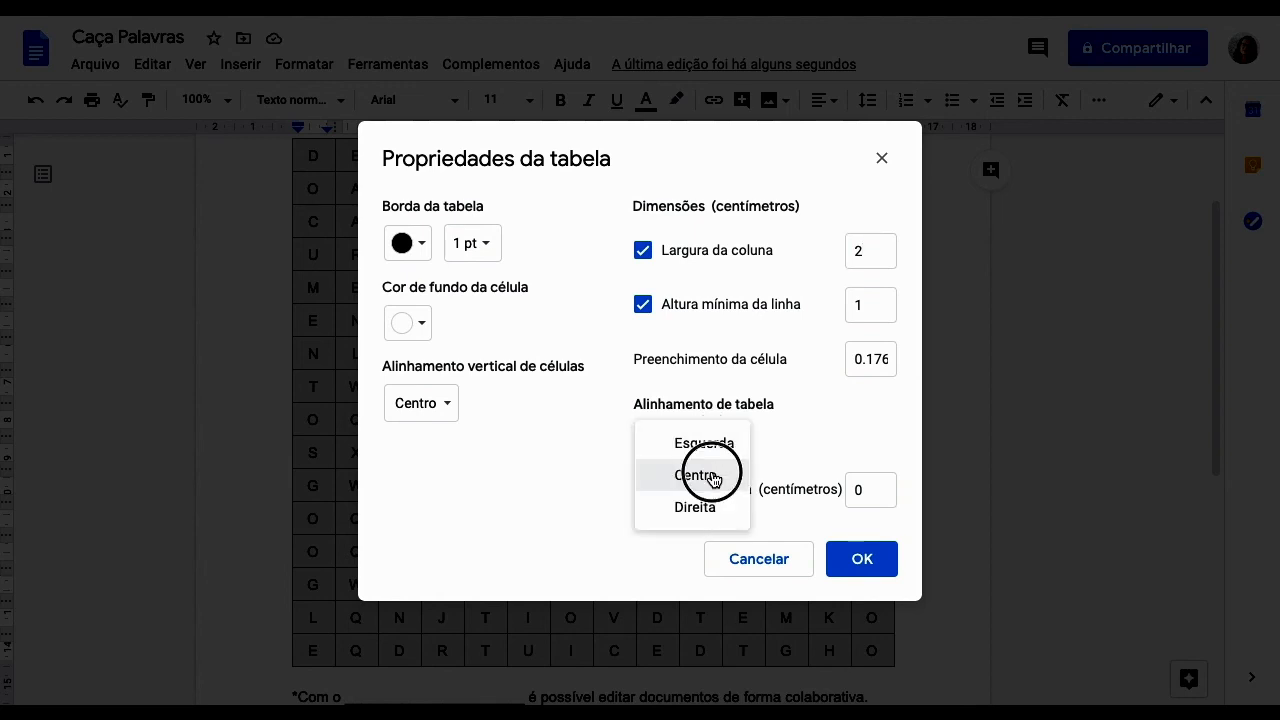
{"action": "left_click", "coordinate": [715, 476]}
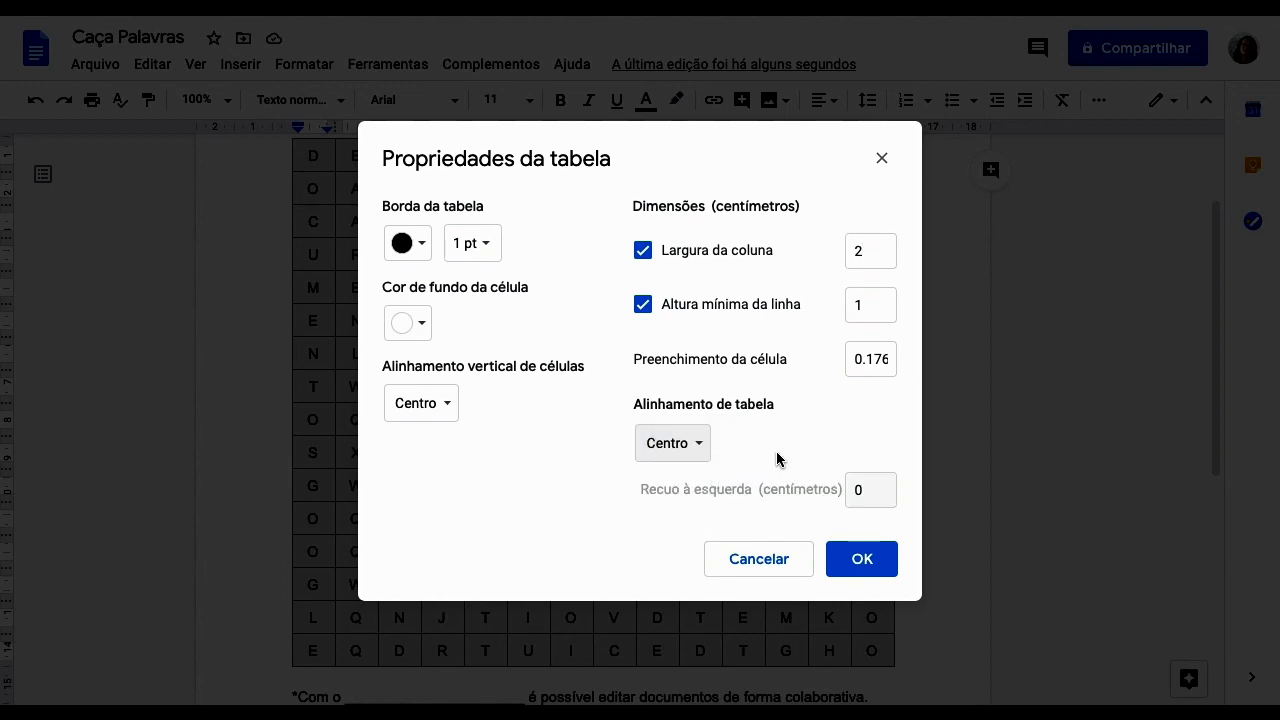
{"action": "left_click", "coordinate": [853, 560]}
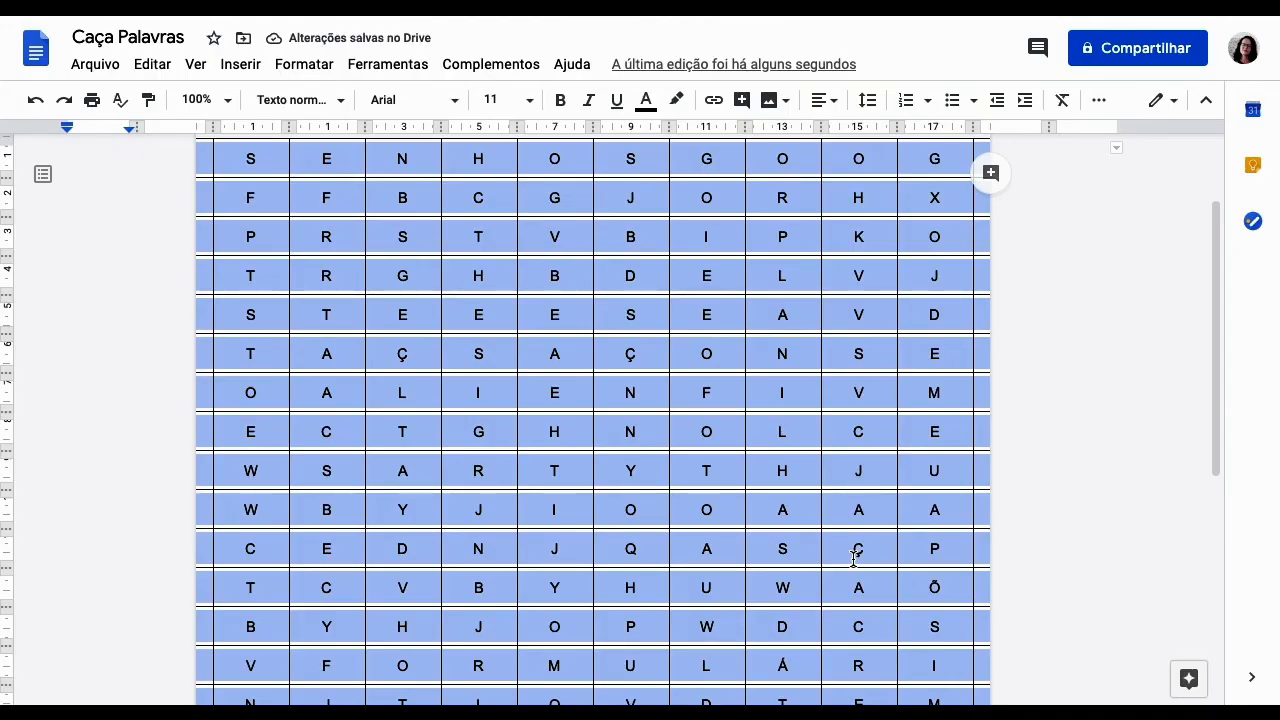
{"action": "key", "text": "ctrl+z"}
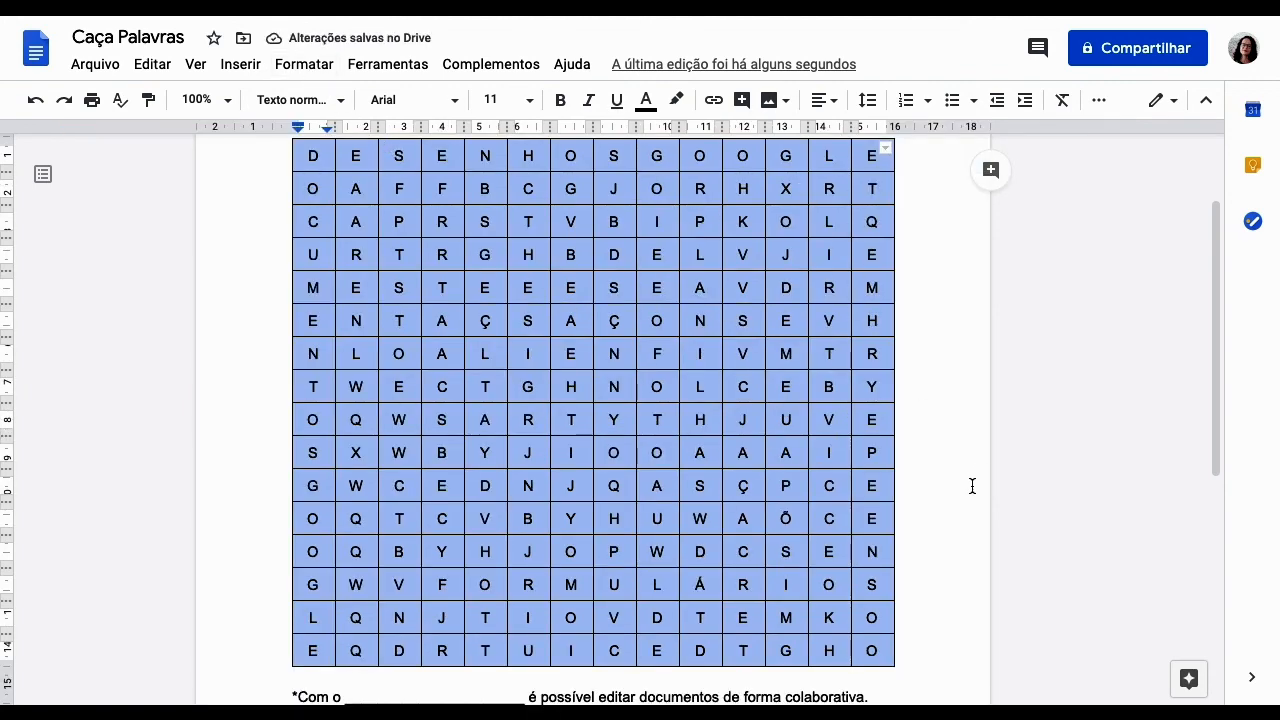
Step: Remove the leading asterisks from the "As crianças", "Você sabia" and "Com o" sentences below the grid
{"action": "scroll", "coordinate": [972, 486], "scroll_direction": "down", "scroll_amount": 5}
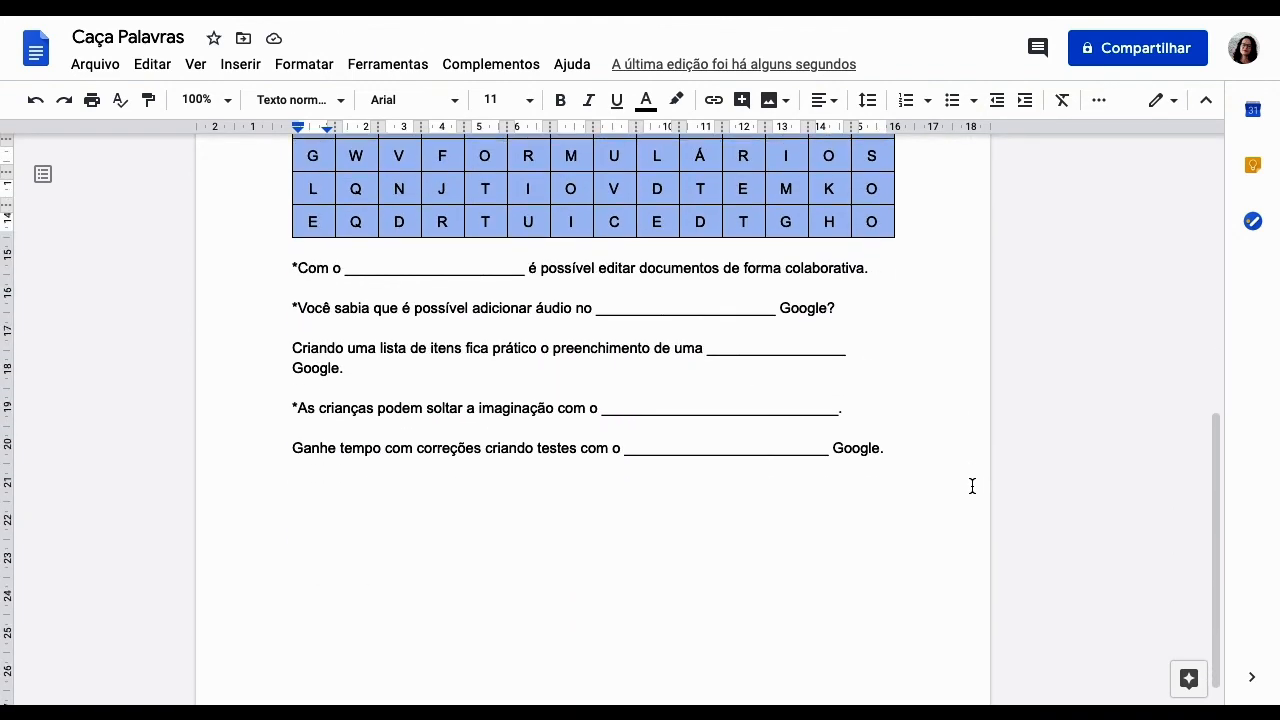
{"action": "scroll", "coordinate": [972, 486], "scroll_direction": "up", "scroll_amount": 10}
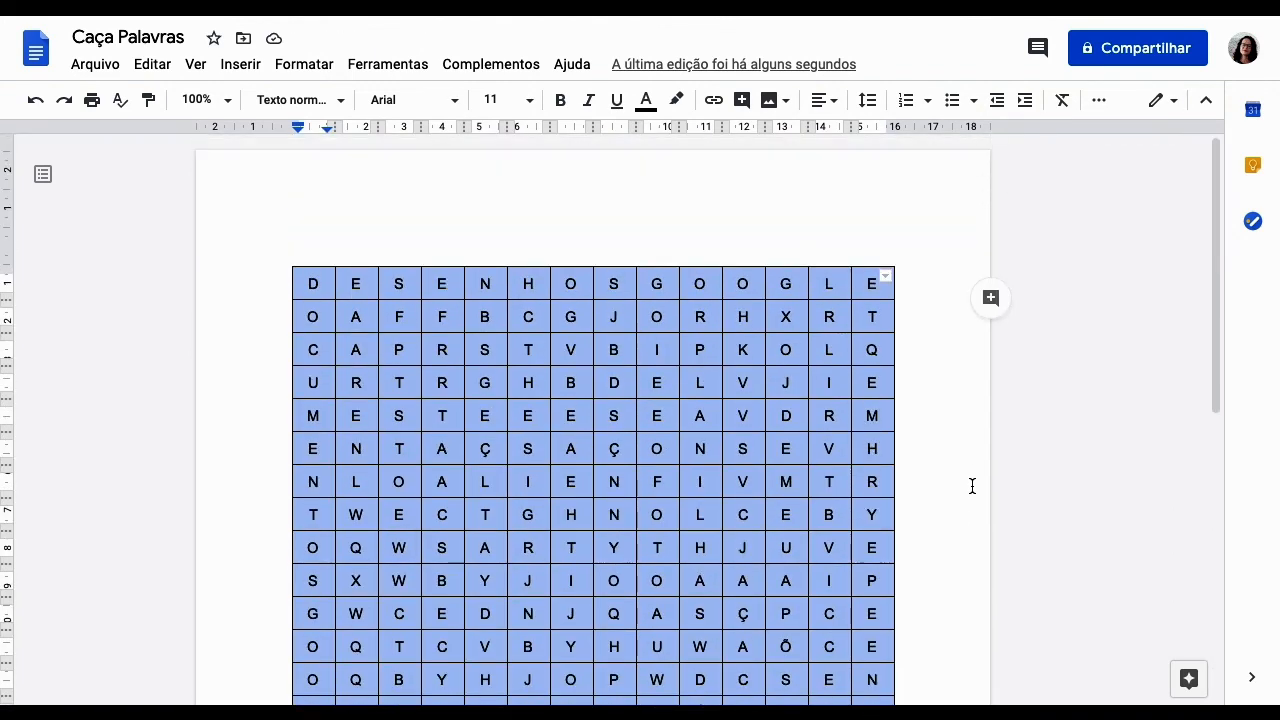
{"action": "left_click", "coordinate": [688, 180]}
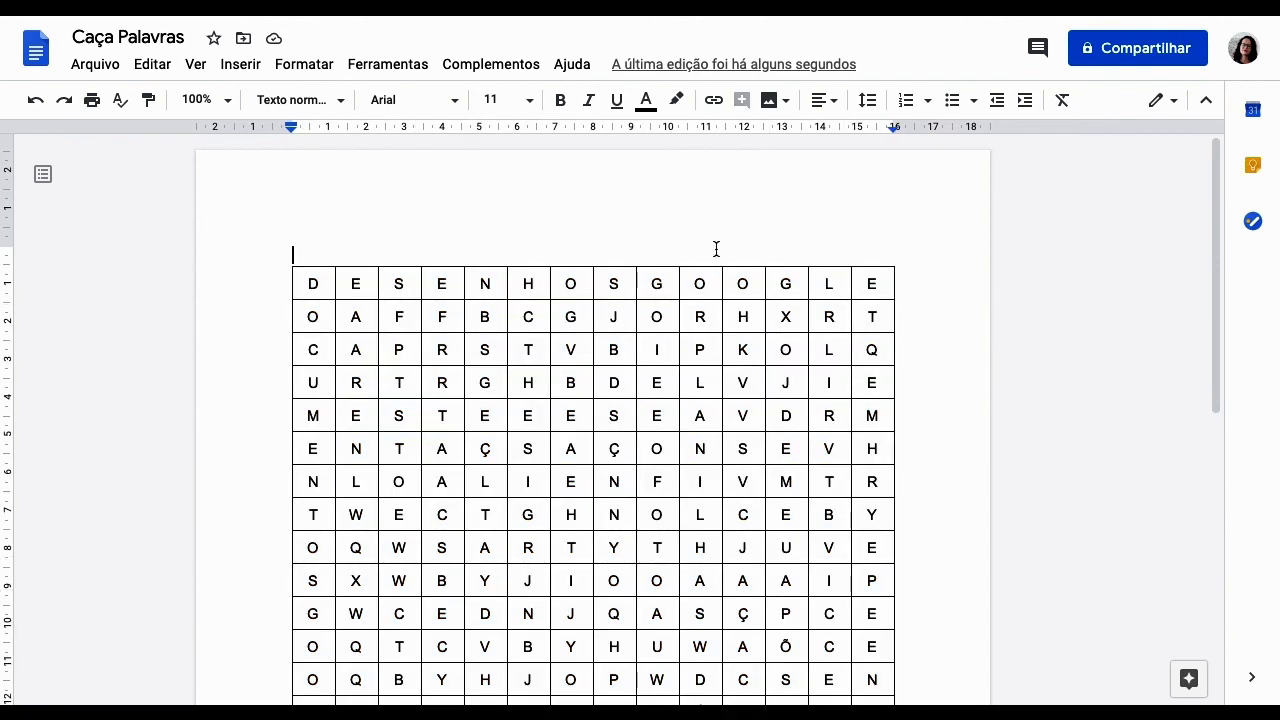
{"action": "scroll", "coordinate": [957, 557], "scroll_direction": "down", "scroll_amount": 6}
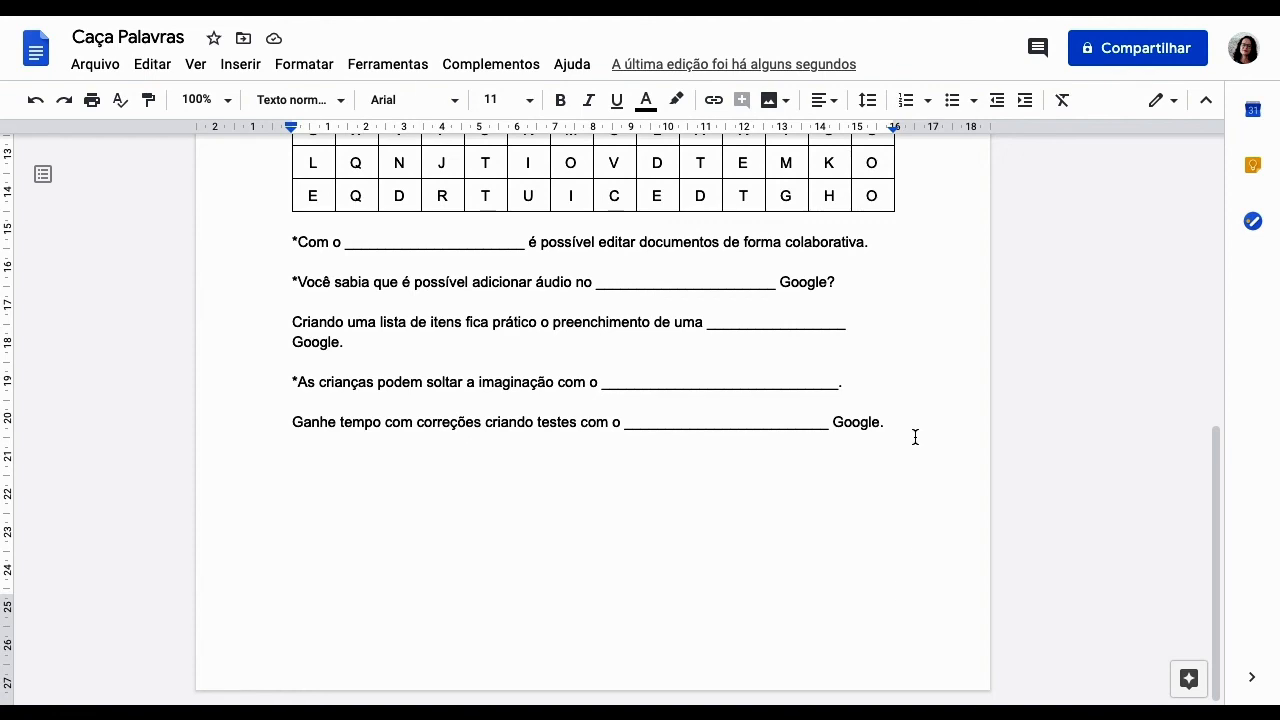
{"action": "scroll", "coordinate": [914, 437], "scroll_direction": "up", "scroll_amount": 1}
{"action": "scroll", "coordinate": [914, 437], "scroll_direction": "up", "scroll_amount": 1}
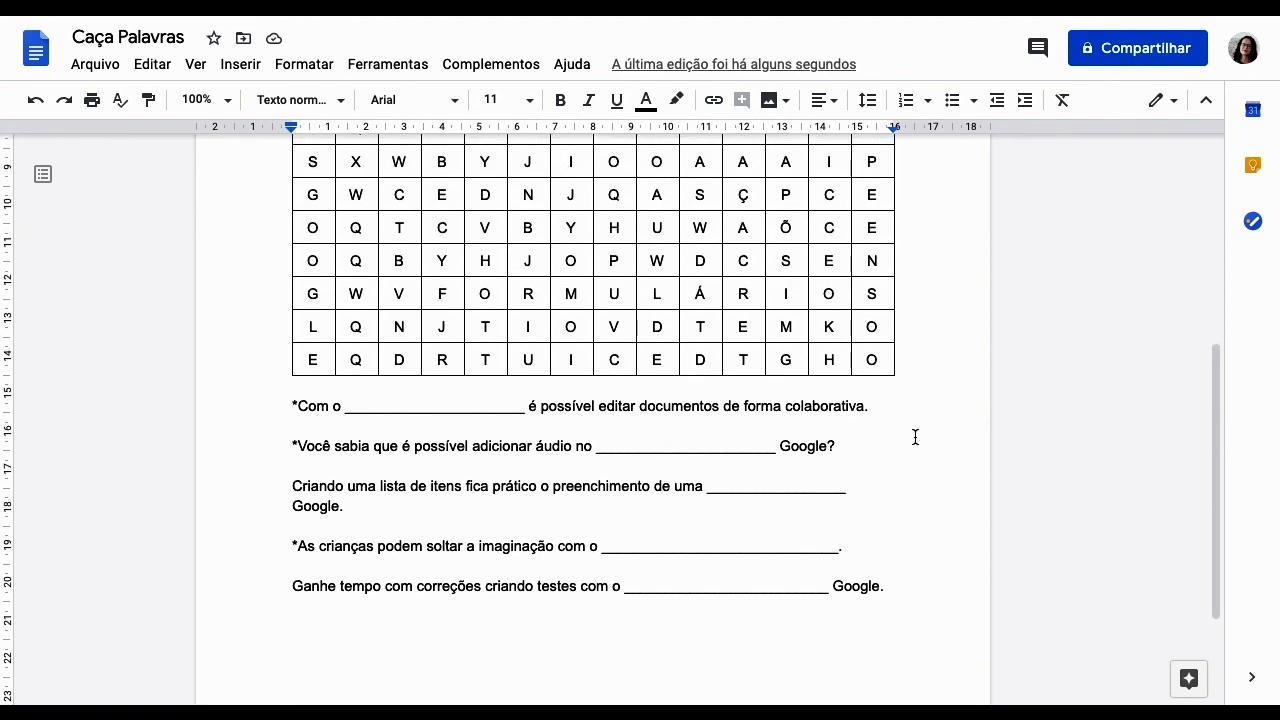
{"action": "left_click", "coordinate": [298, 546]}
{"action": "key", "text": "BackSpace"}
{"action": "left_click", "coordinate": [298, 446]}
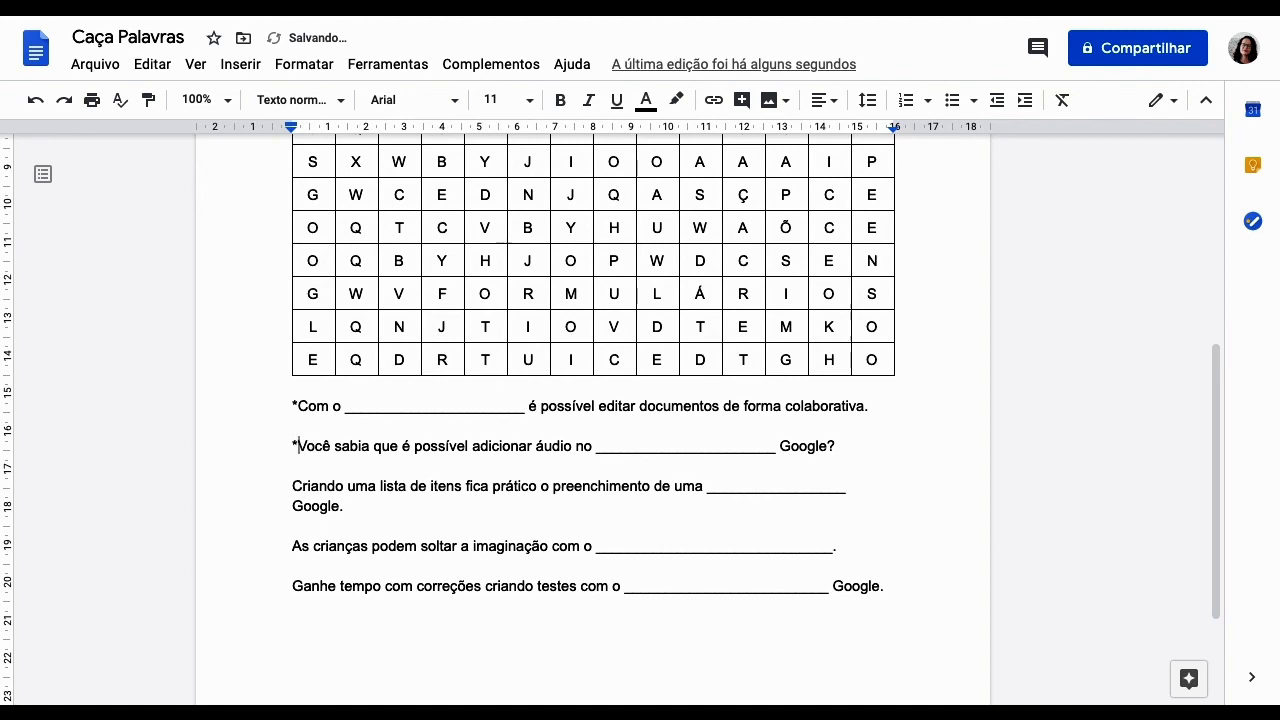
{"action": "key", "text": "BackSpace"}
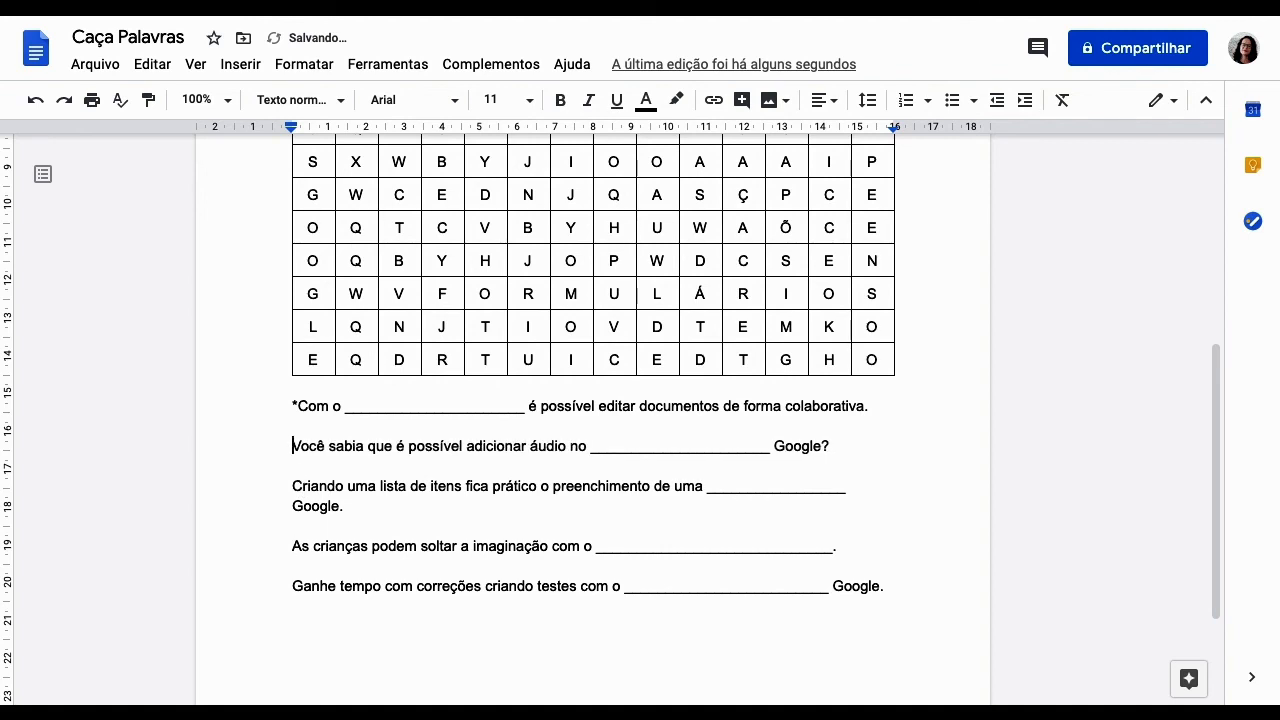
{"action": "left_click", "coordinate": [298, 406]}
{"action": "key", "text": "BackSpace"}
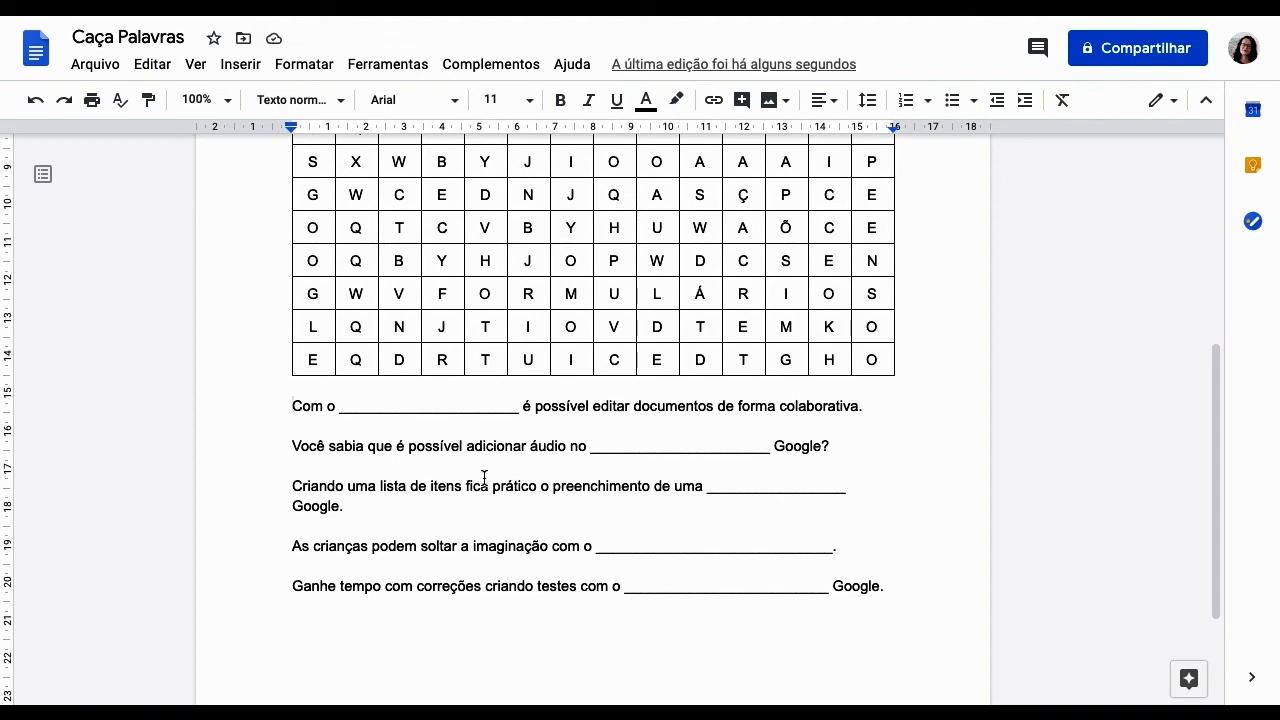
{"action": "scroll", "coordinate": [600, 485], "scroll_direction": "up", "scroll_amount": 5}
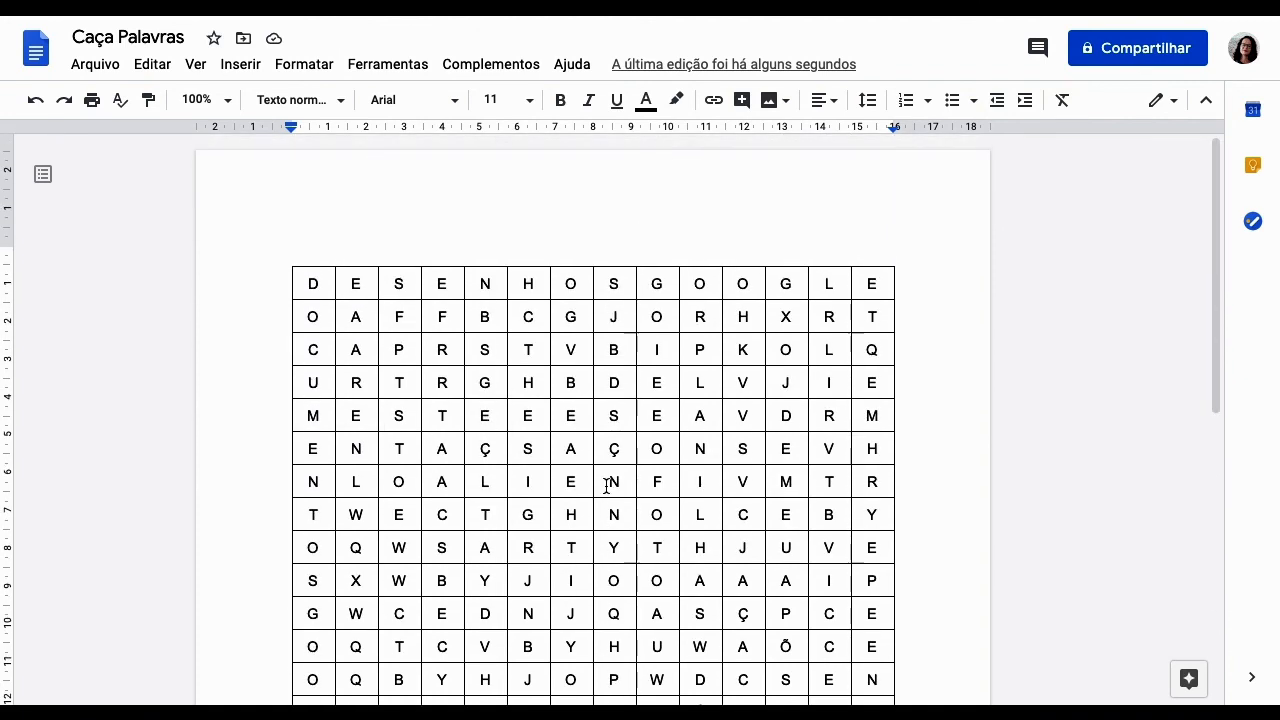
{"action": "scroll", "coordinate": [607, 486], "scroll_direction": "down", "scroll_amount": 1}
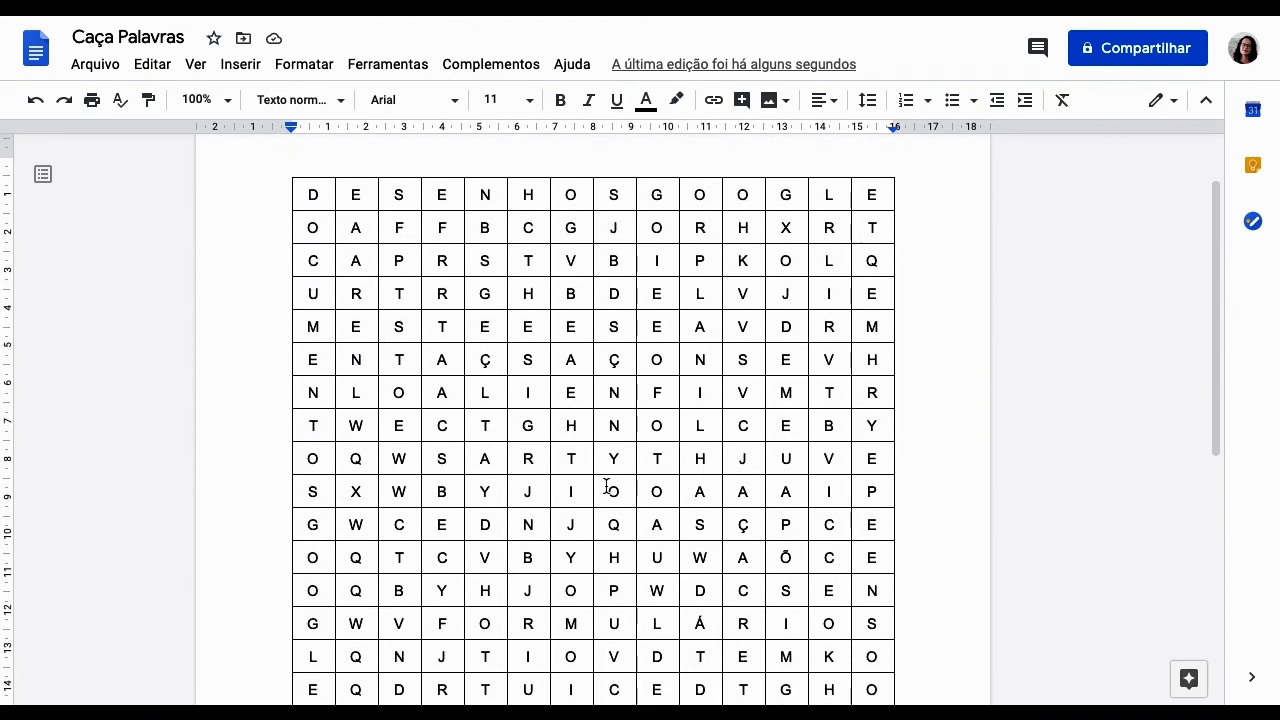